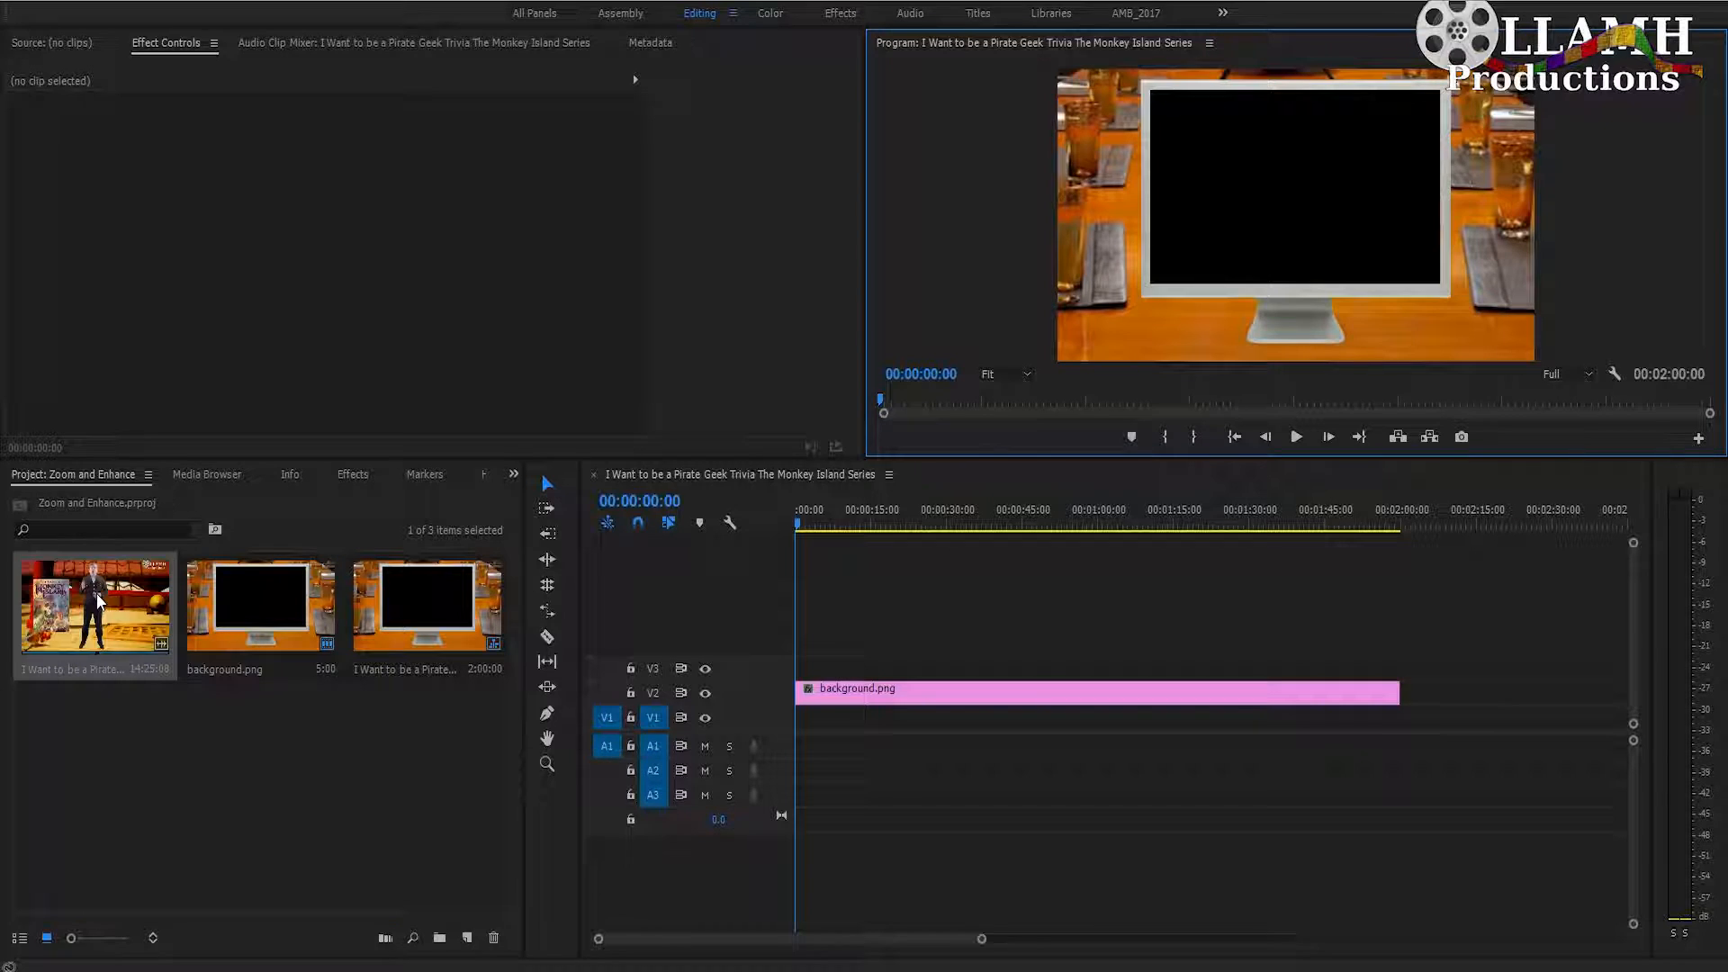
Place the Monkey Island Series video on track V1 from the sequence start and move the playhead to about 00:00:55:59
drag(99, 601, 792, 733)
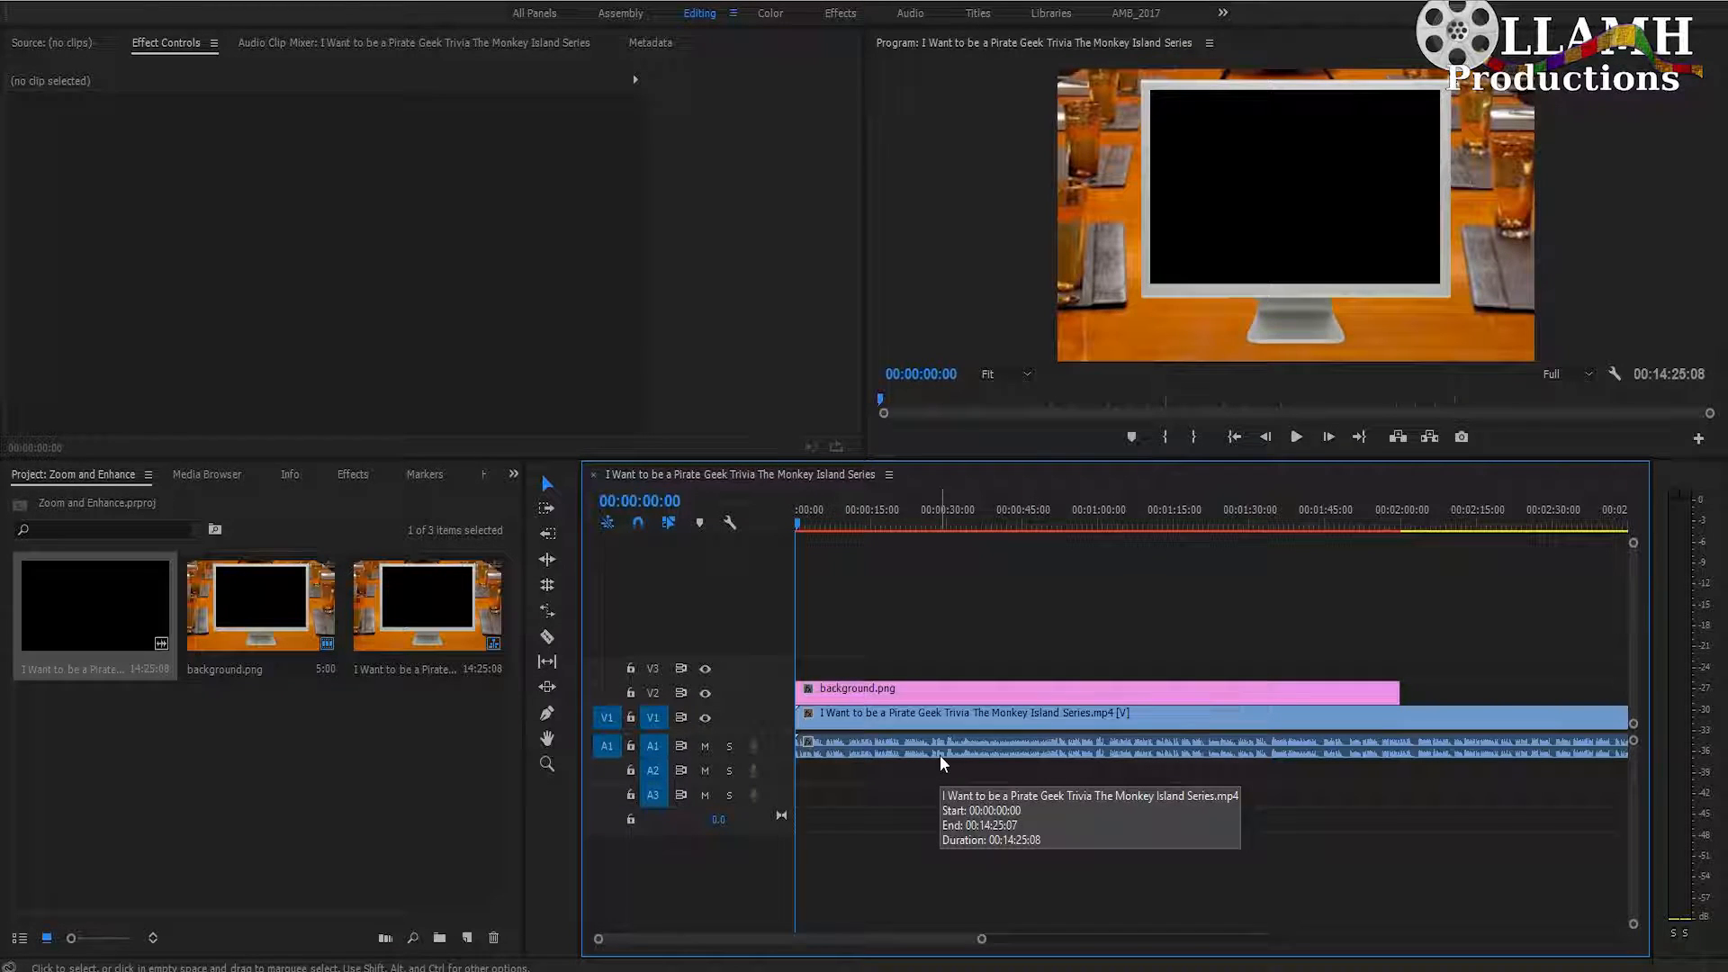
drag(984, 522, 1044, 522)
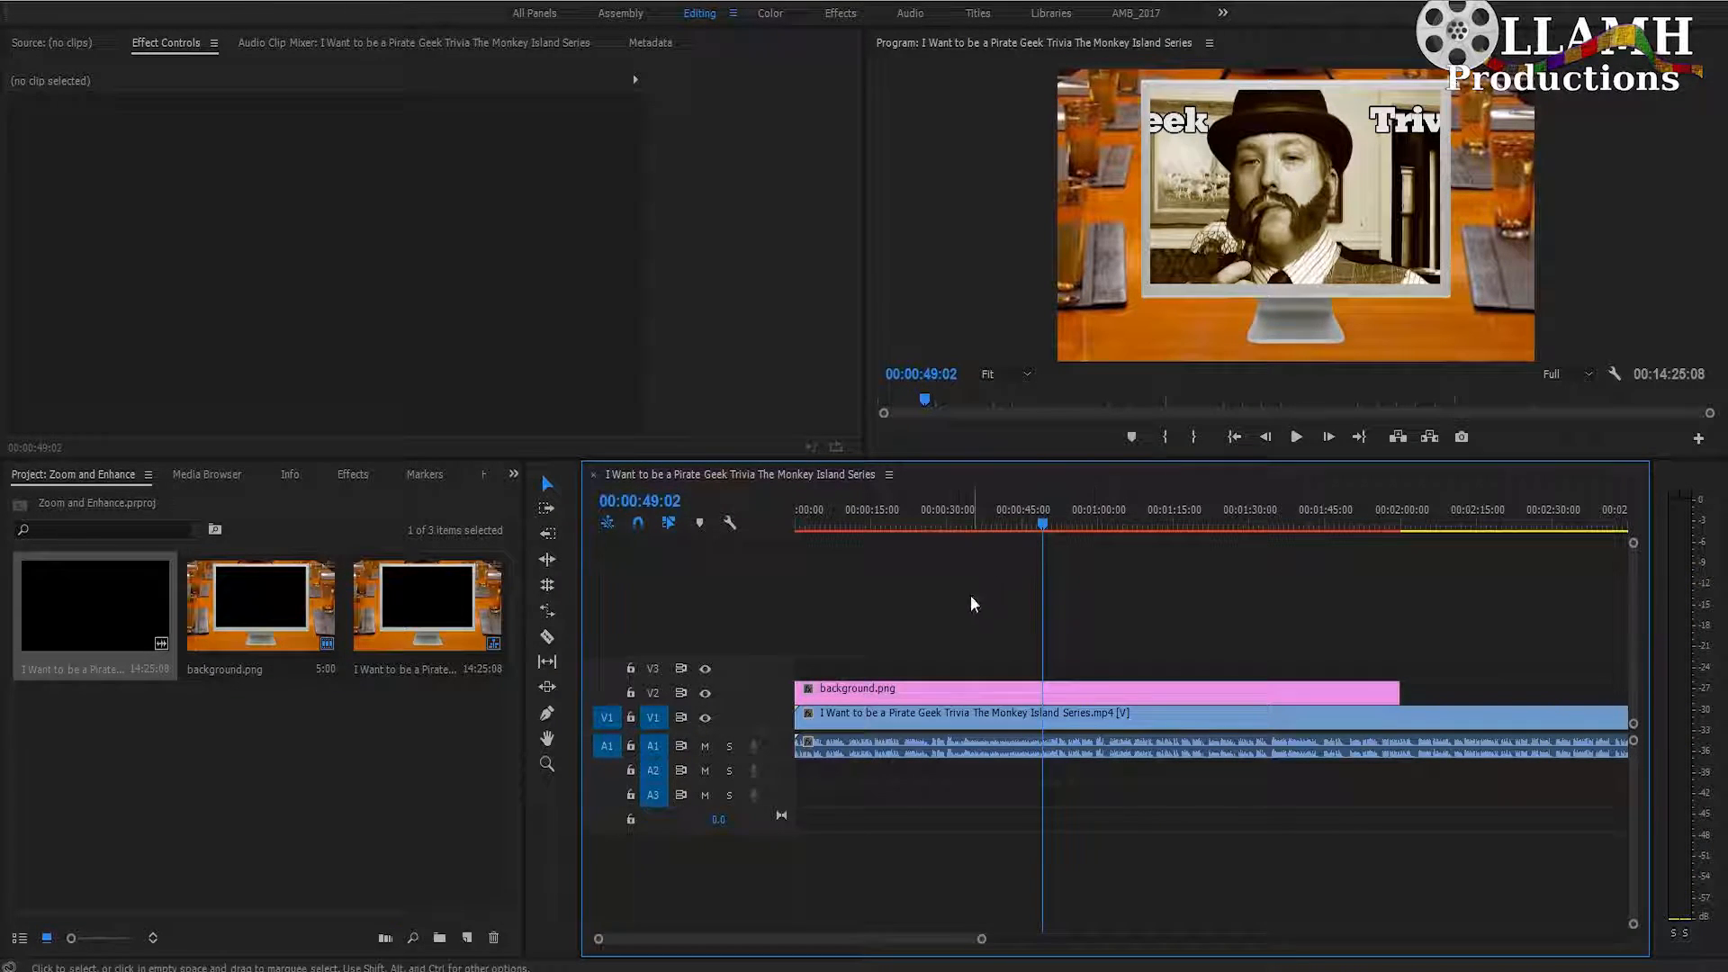
click(1077, 526)
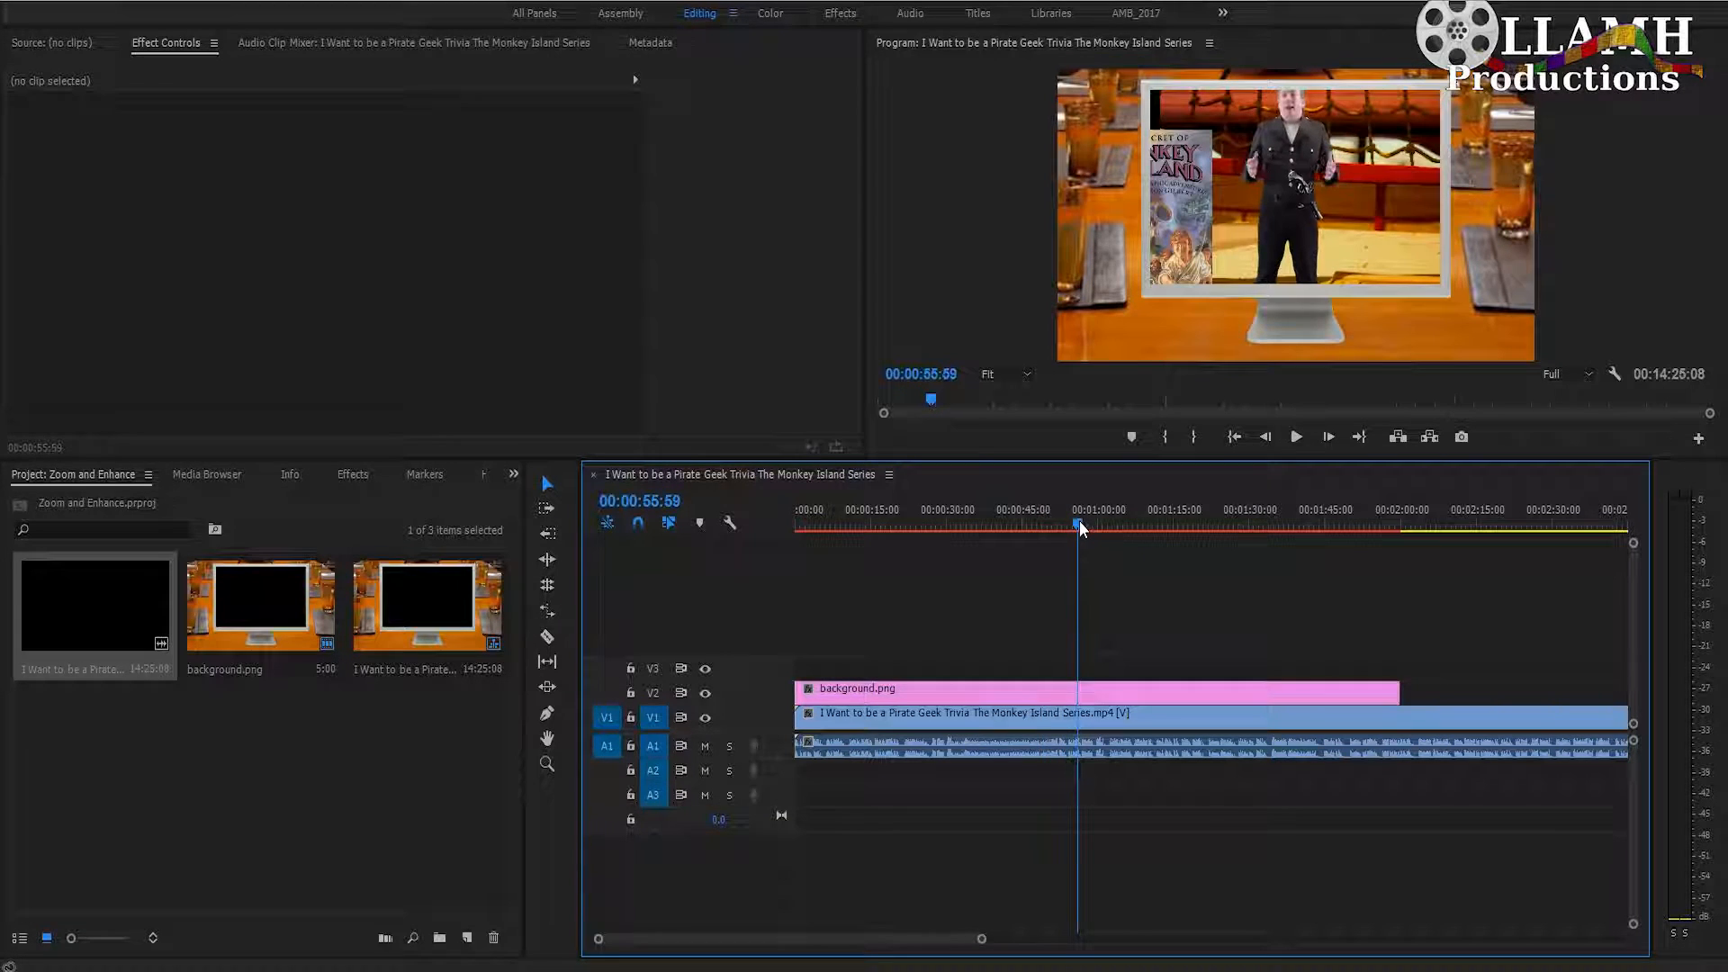
Scale the video clip to about 67.1 and move it to about 963.6, 438.5 to fit the monitor's screen
click(1123, 715)
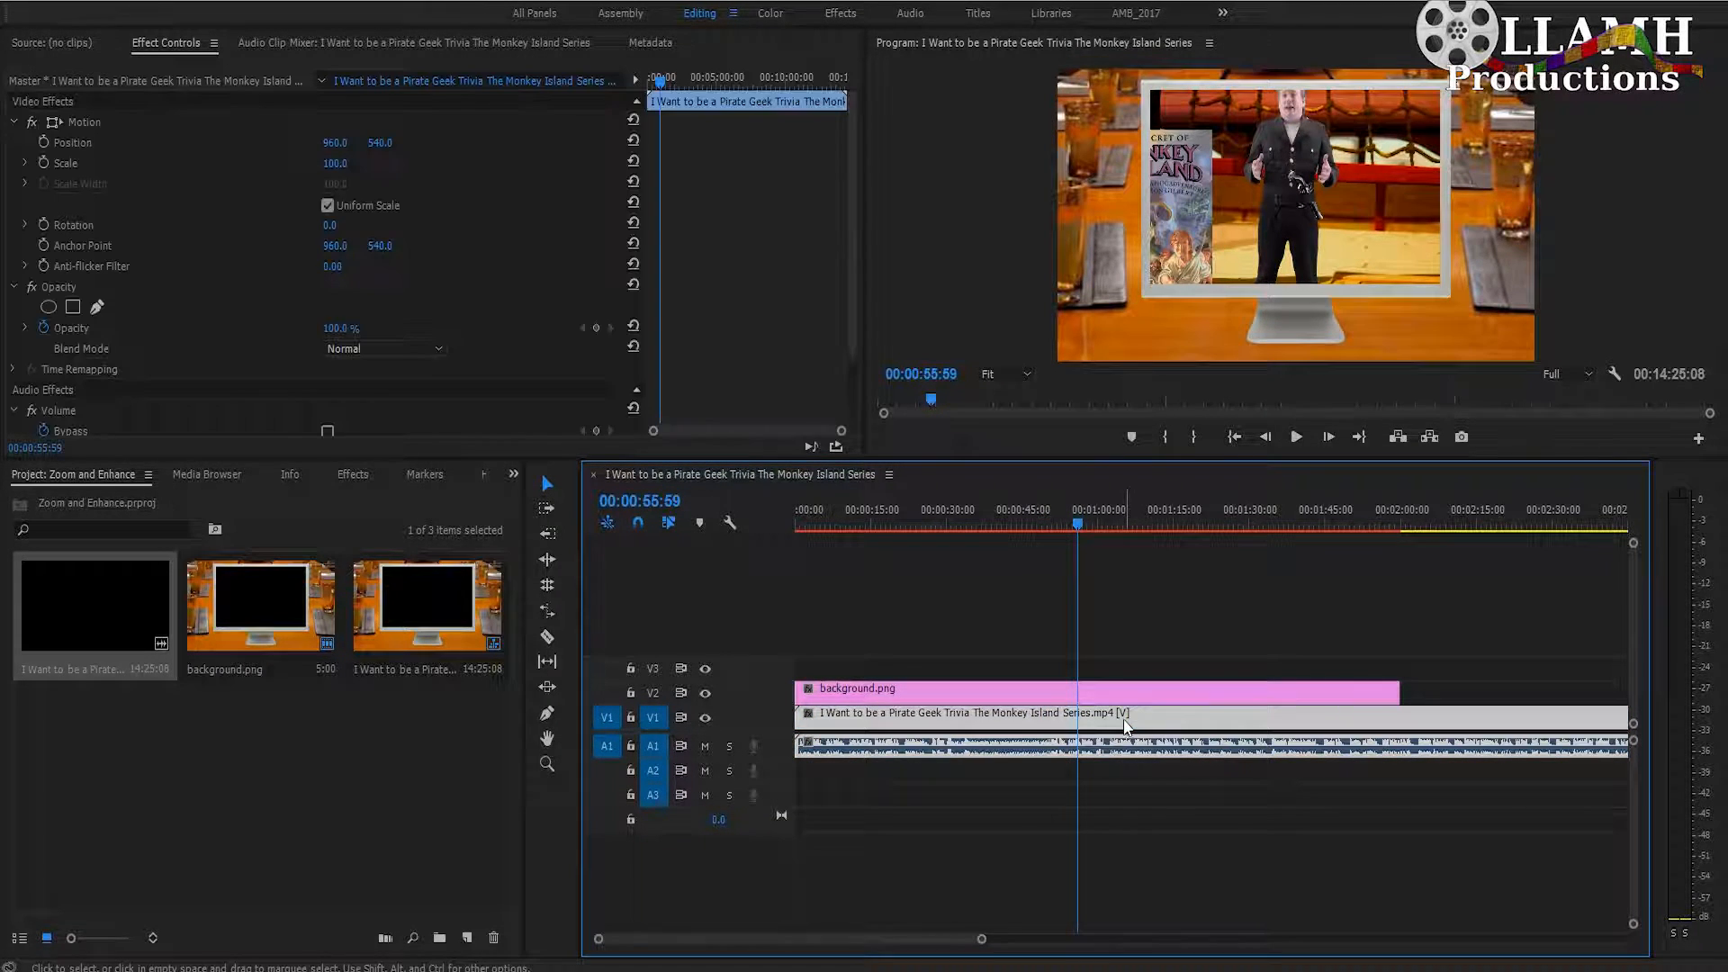
click(209, 123)
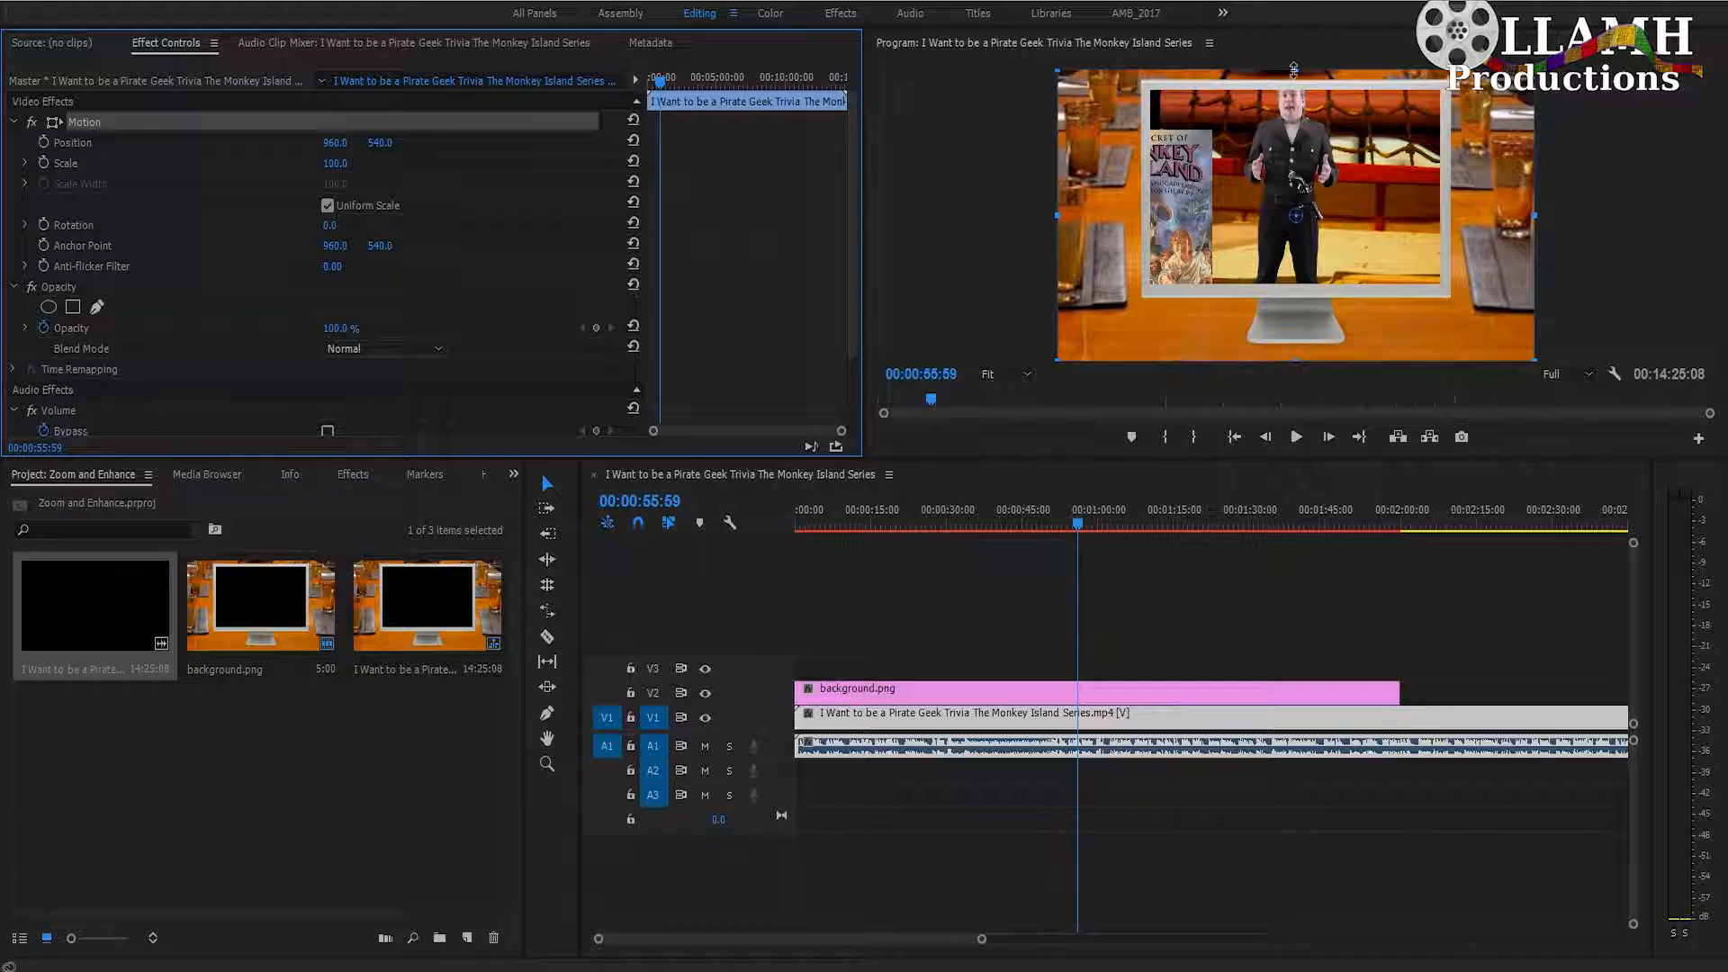
drag(1295, 70, 1313, 188)
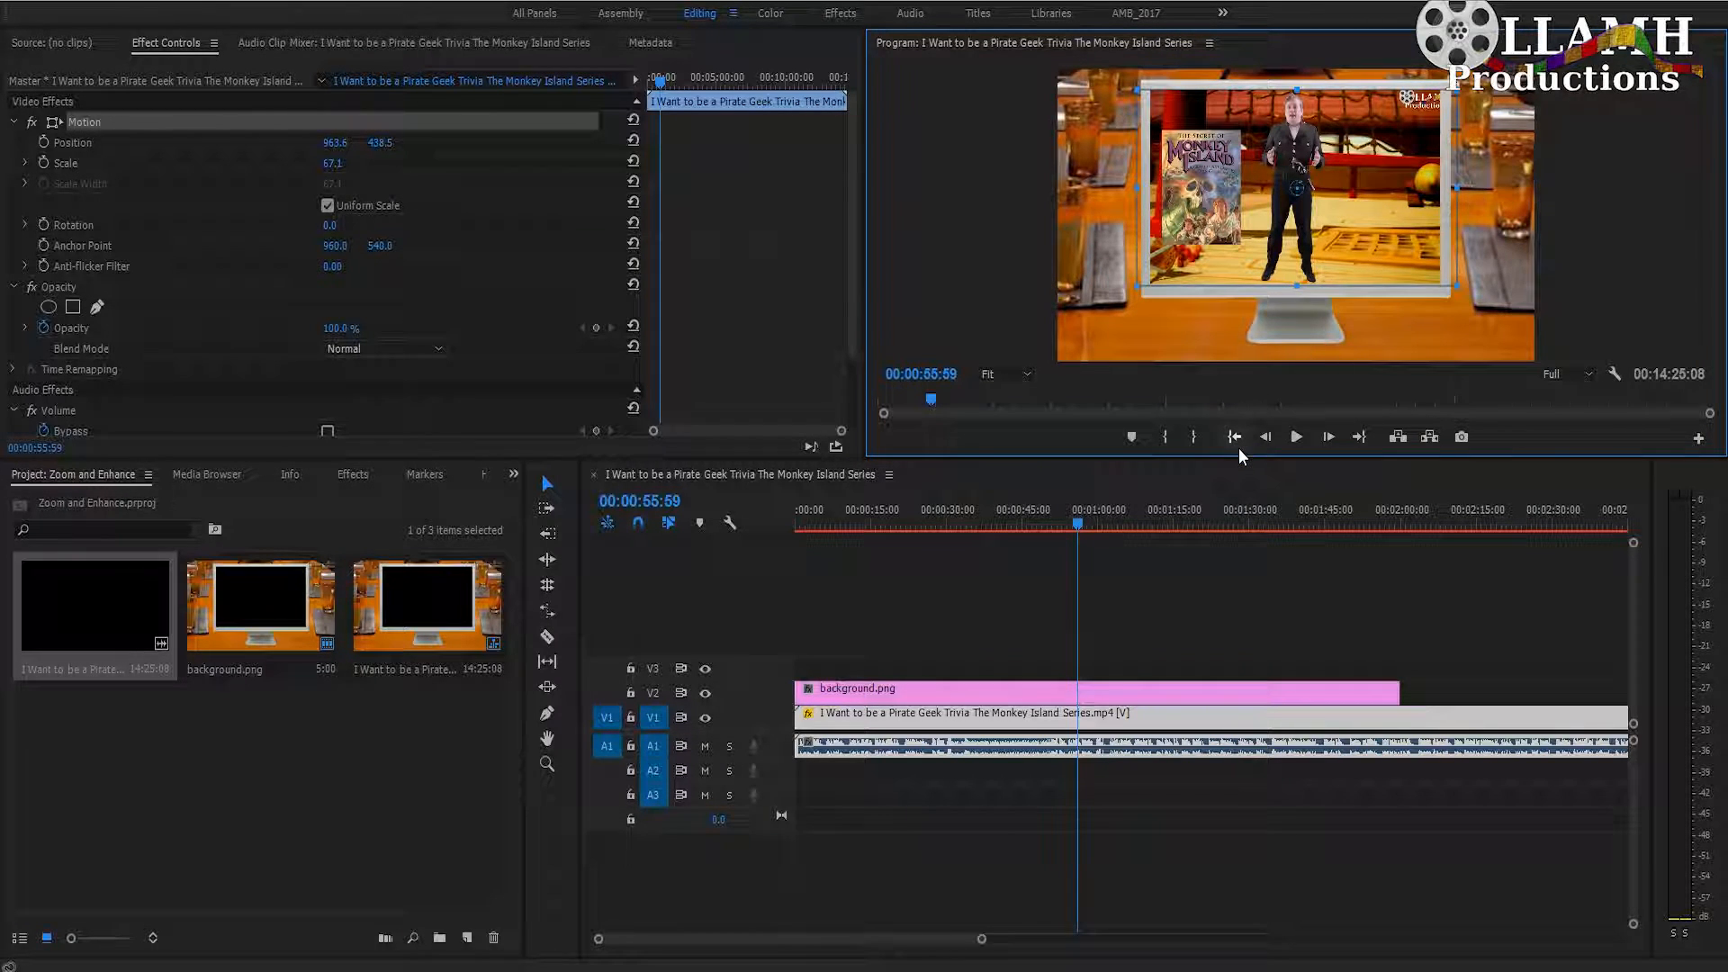
Cut the video clip at 00:00:58:00 with the Razor tool and delete the part after the cut
click(641, 500)
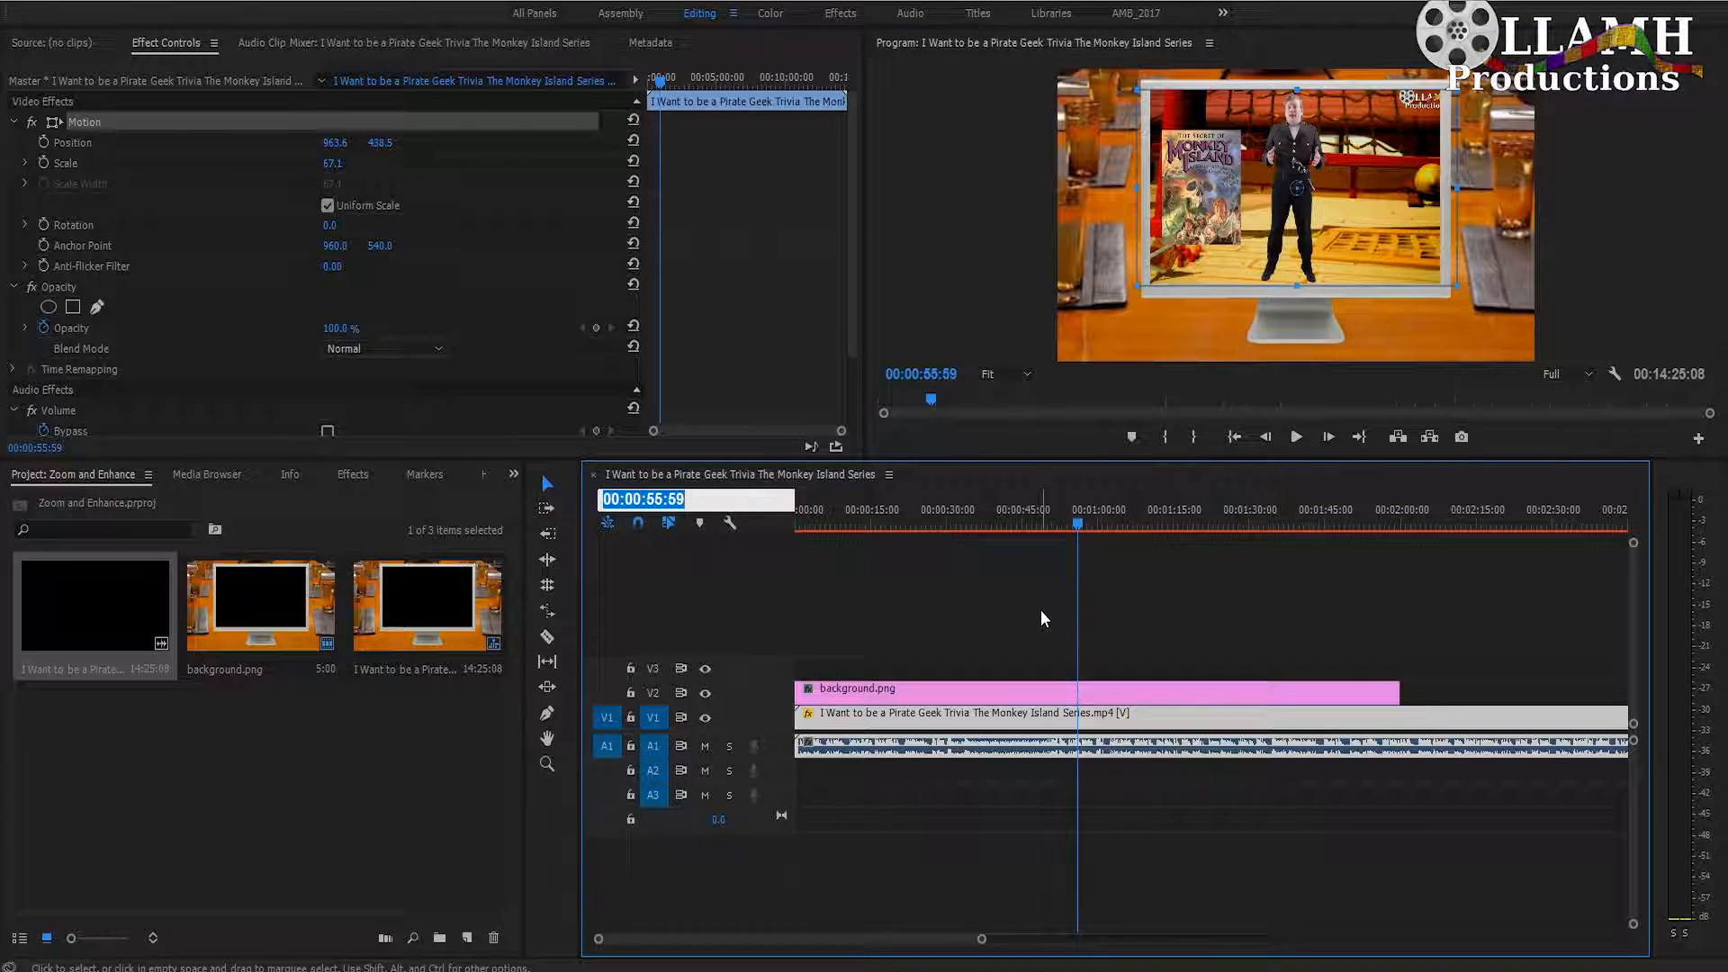
text(5800)
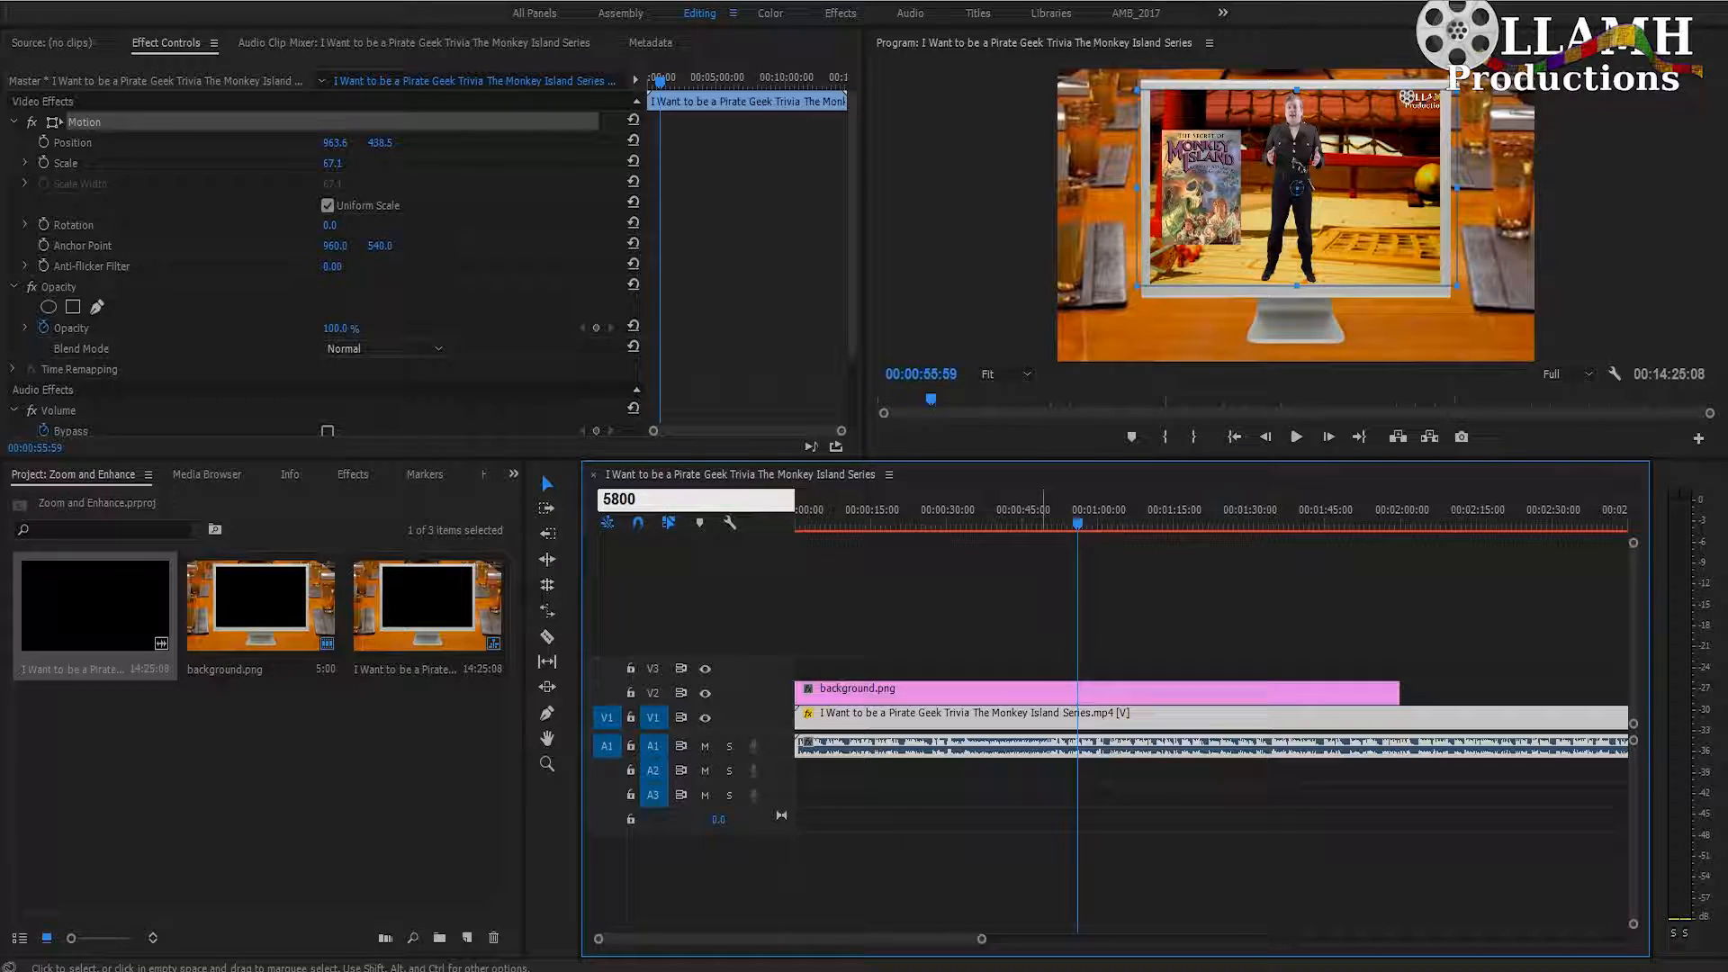
key(Return)
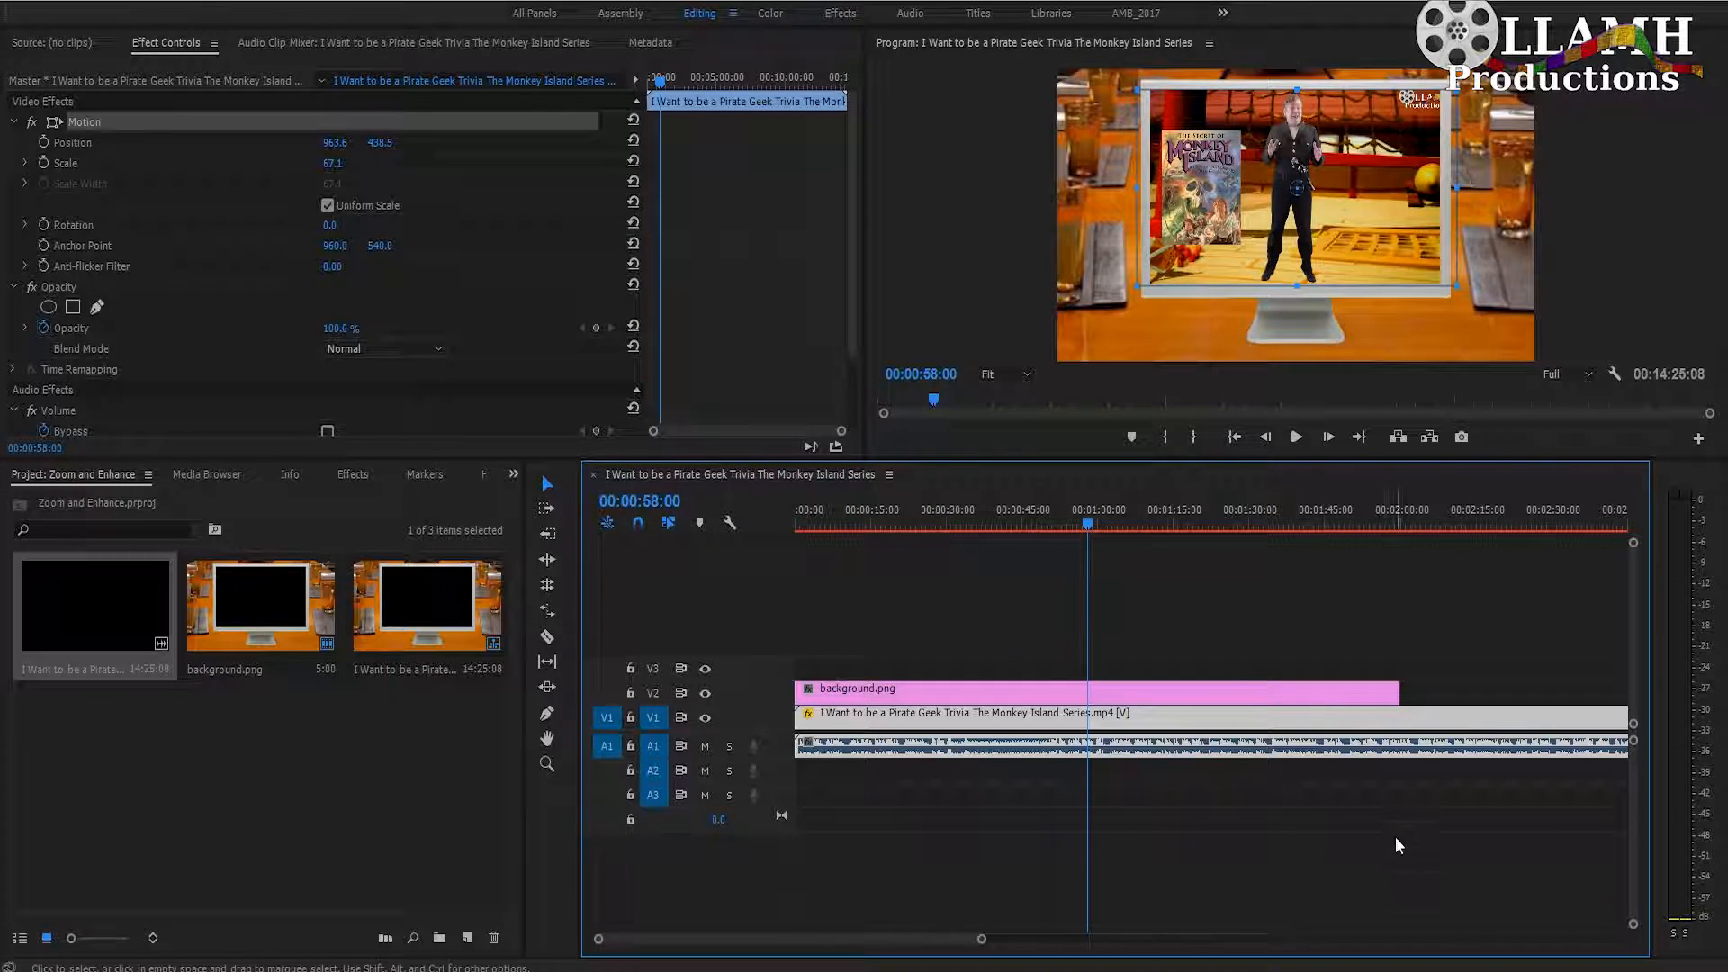
drag(981, 939, 859, 941)
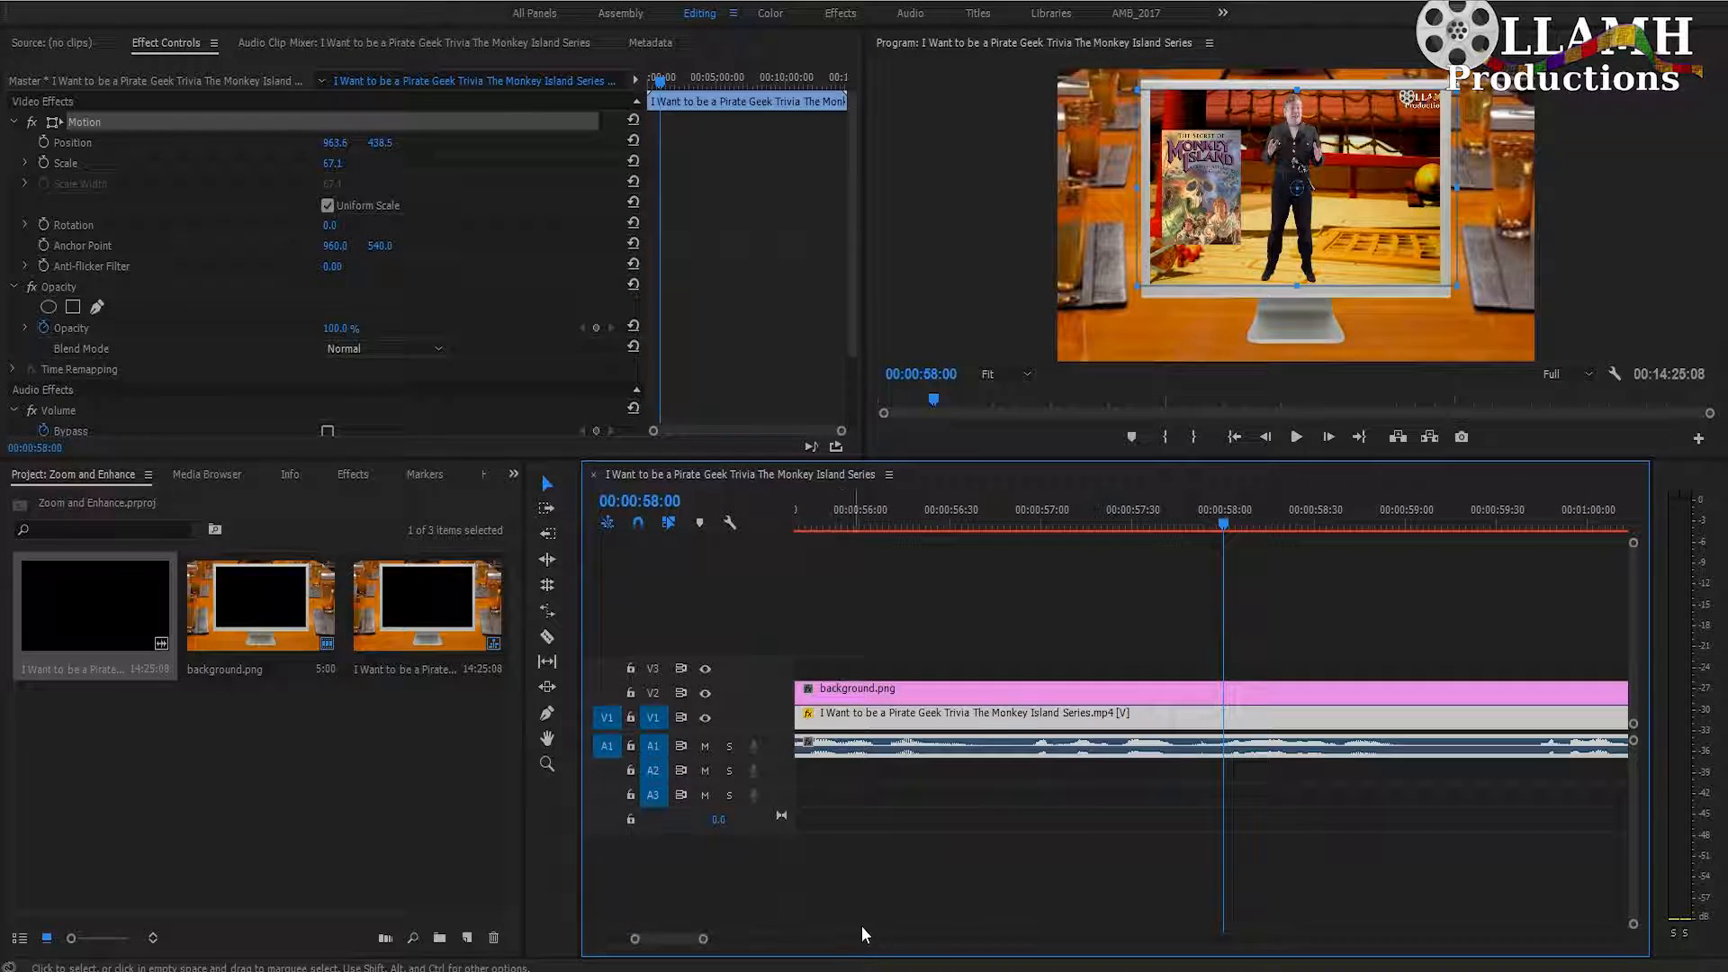
key(c)
click(1226, 718)
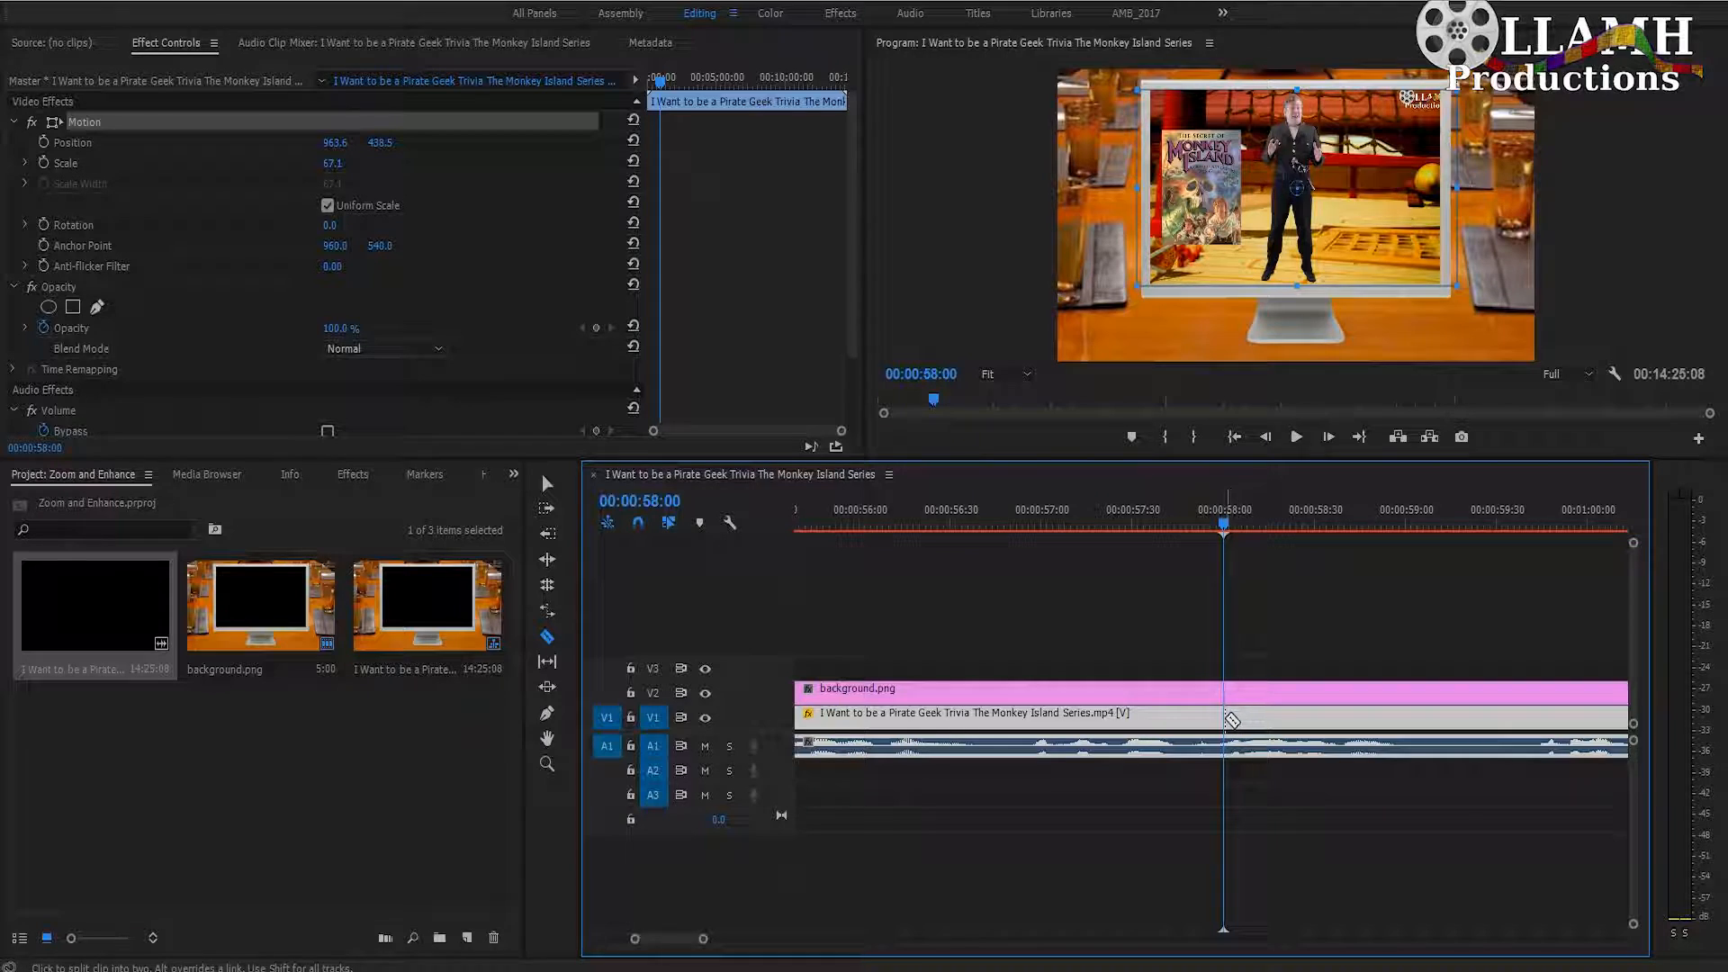
key(v)
click(1161, 718)
key(Delete)
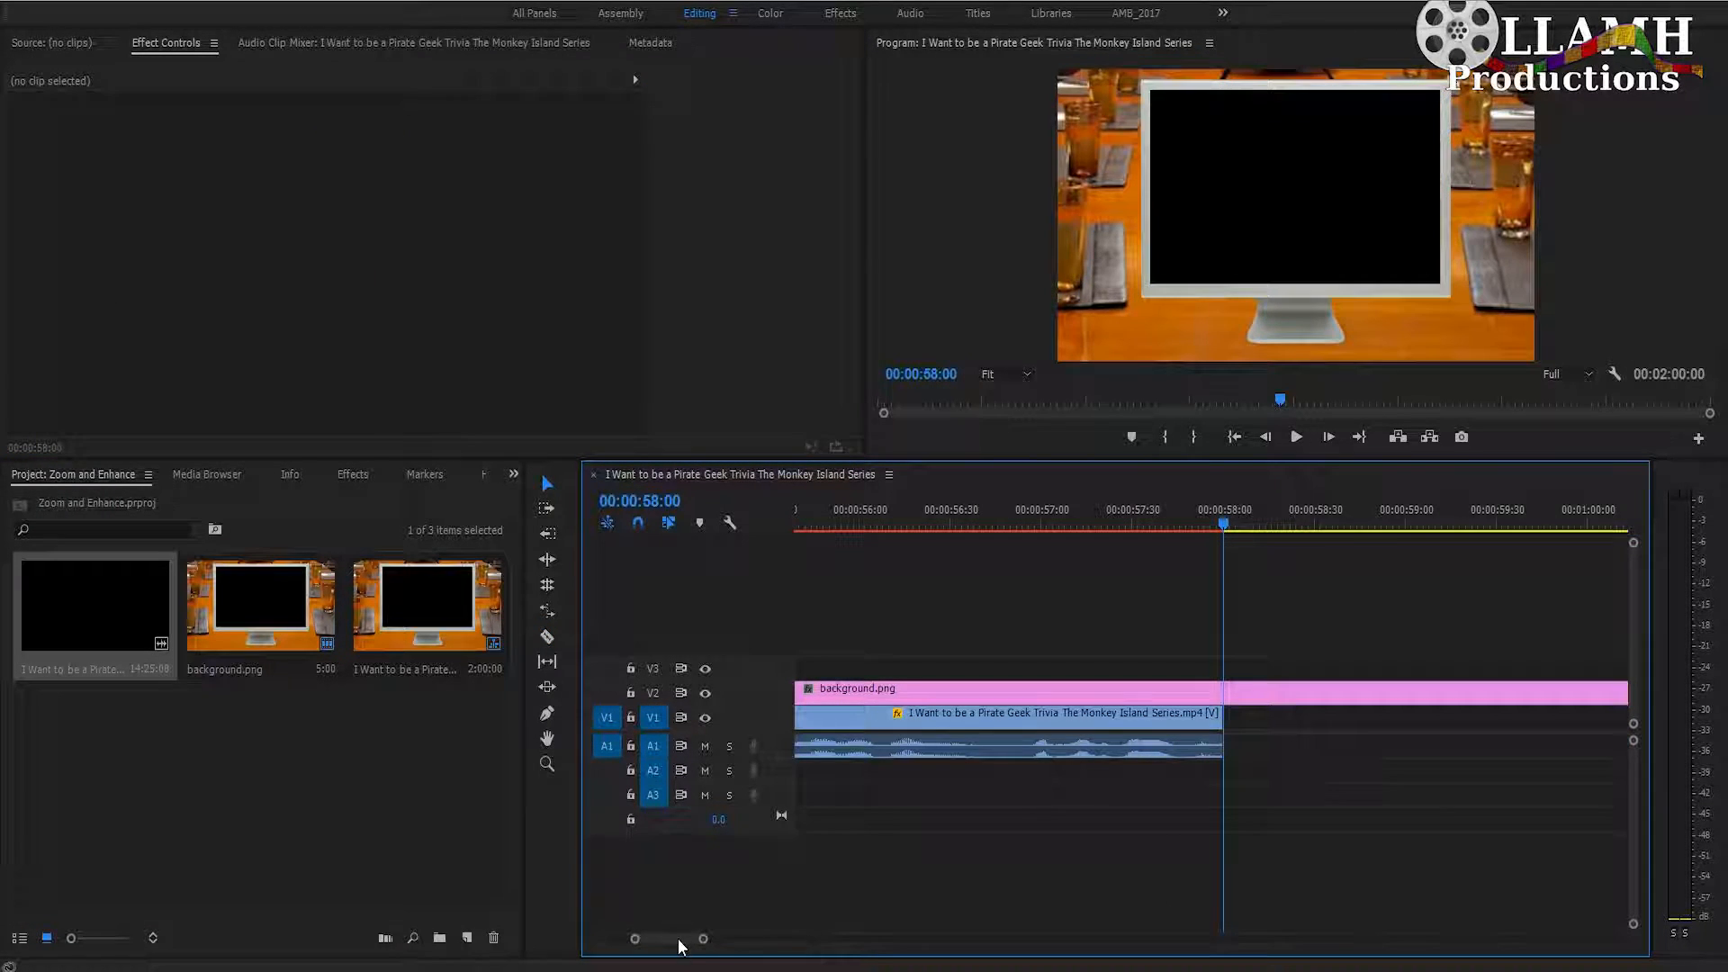
Add a frame hold to the video clip at its last frame, 00:00:57:59
drag(699, 941, 598, 941)
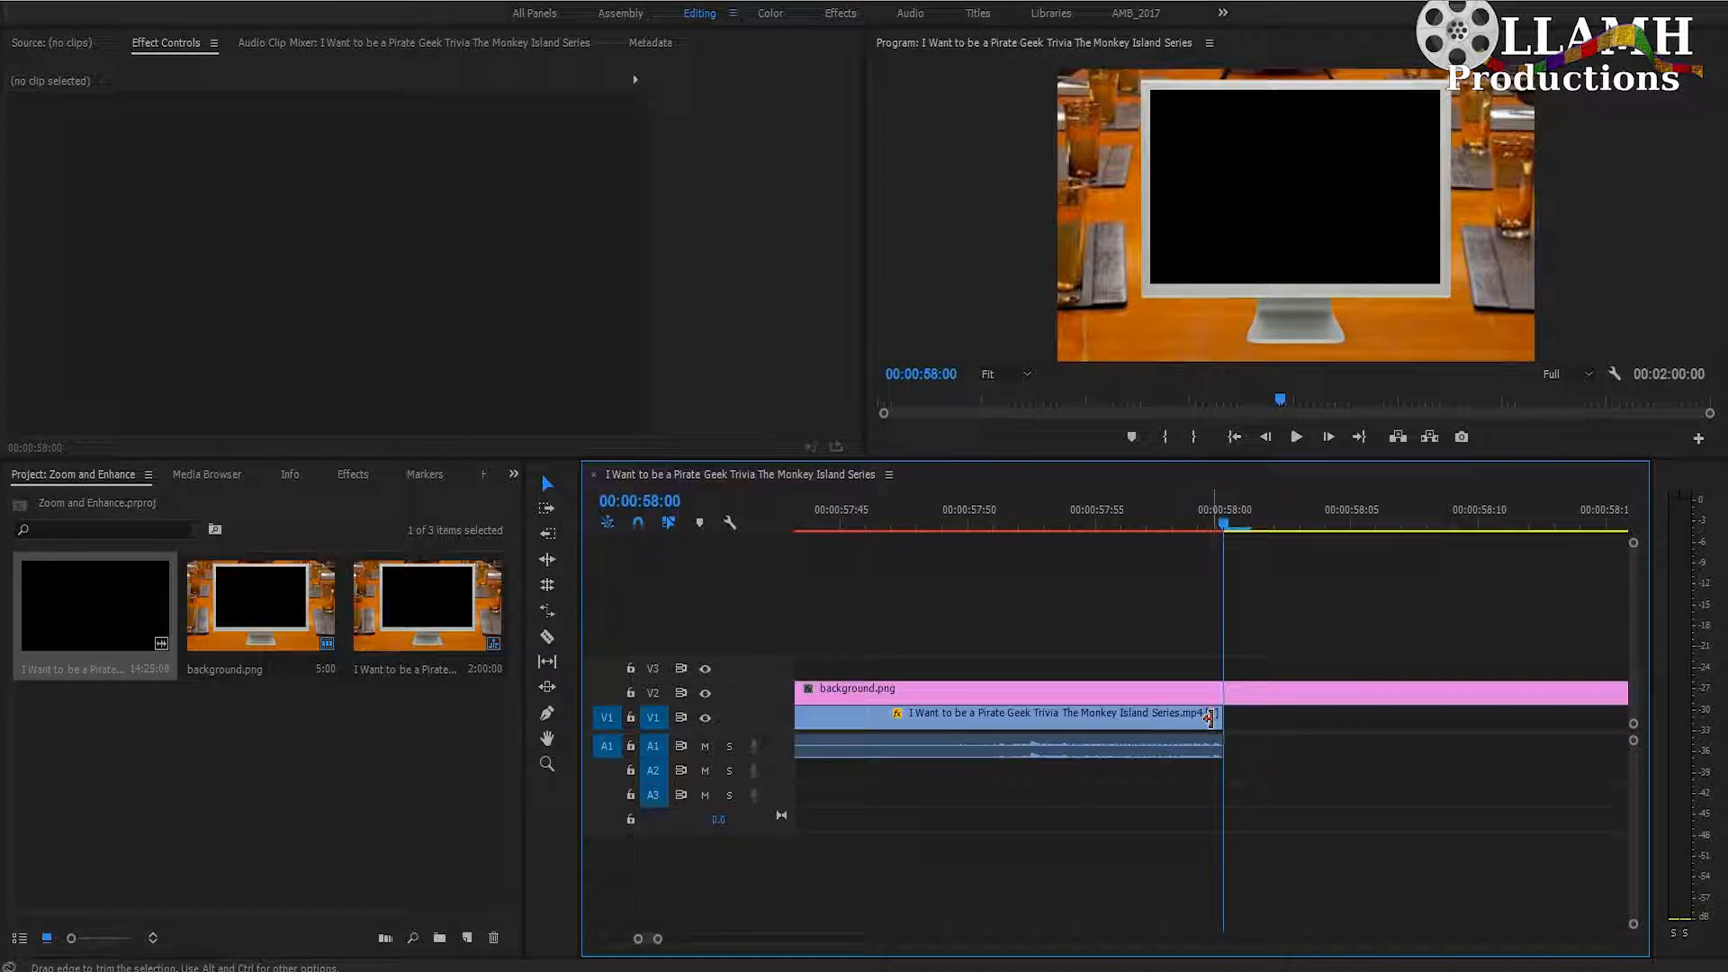
click(1189, 720)
right_click(1189, 720)
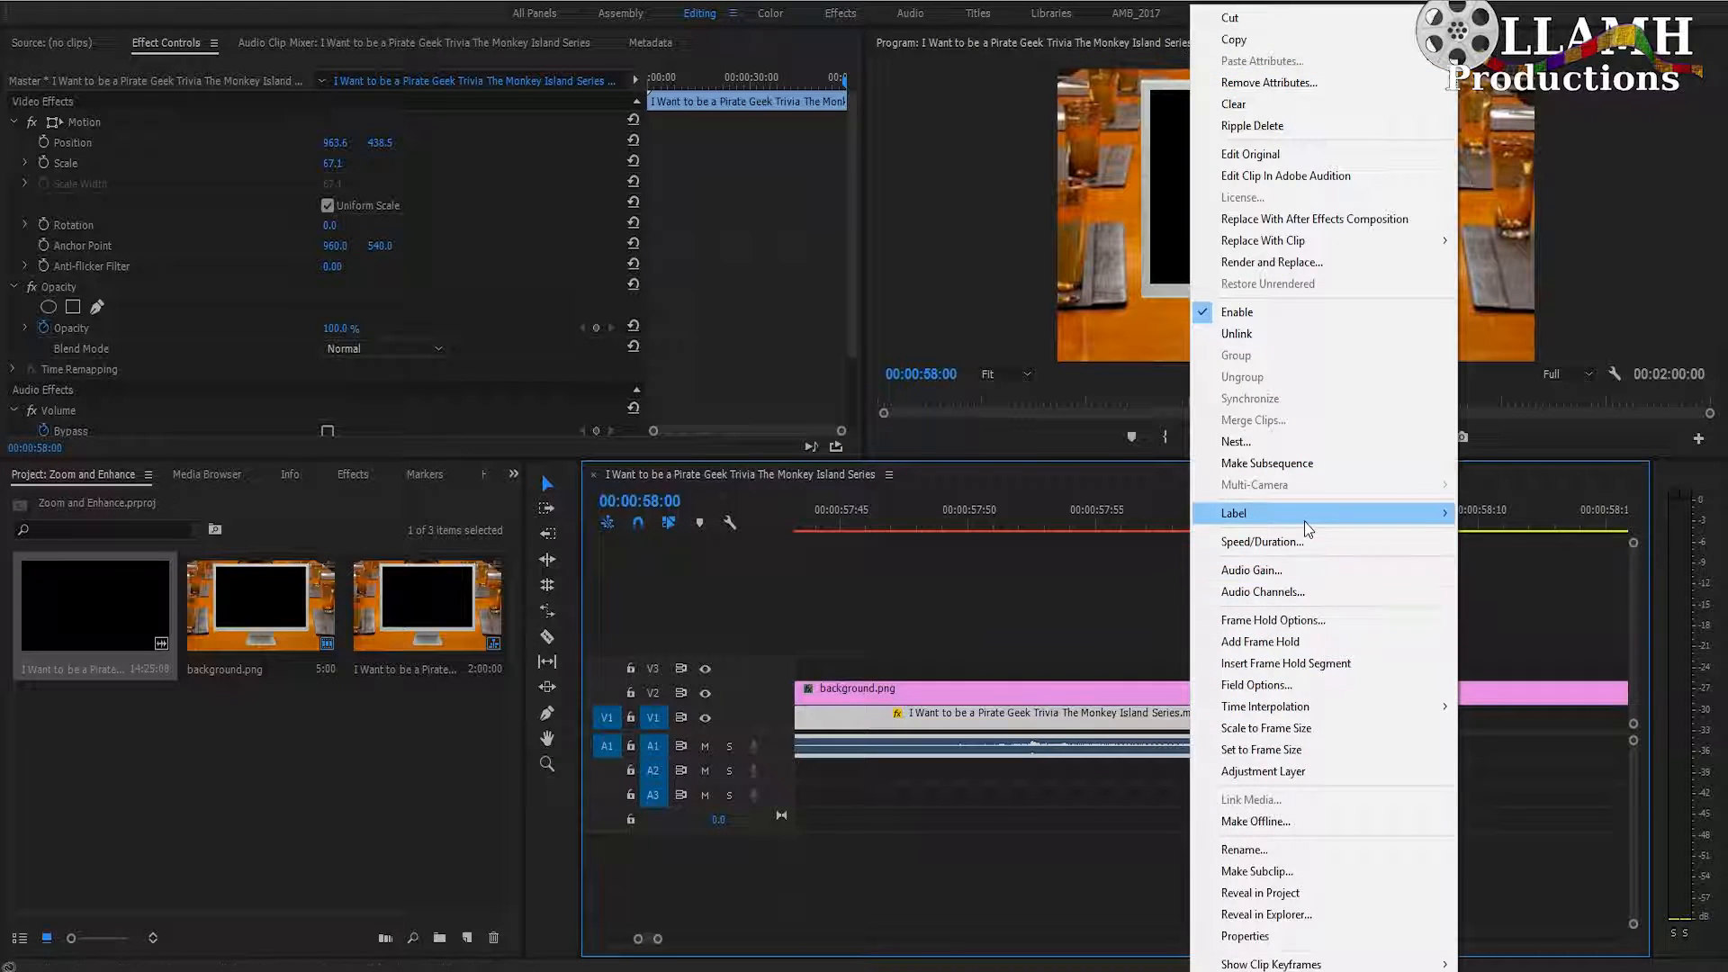
click(1312, 637)
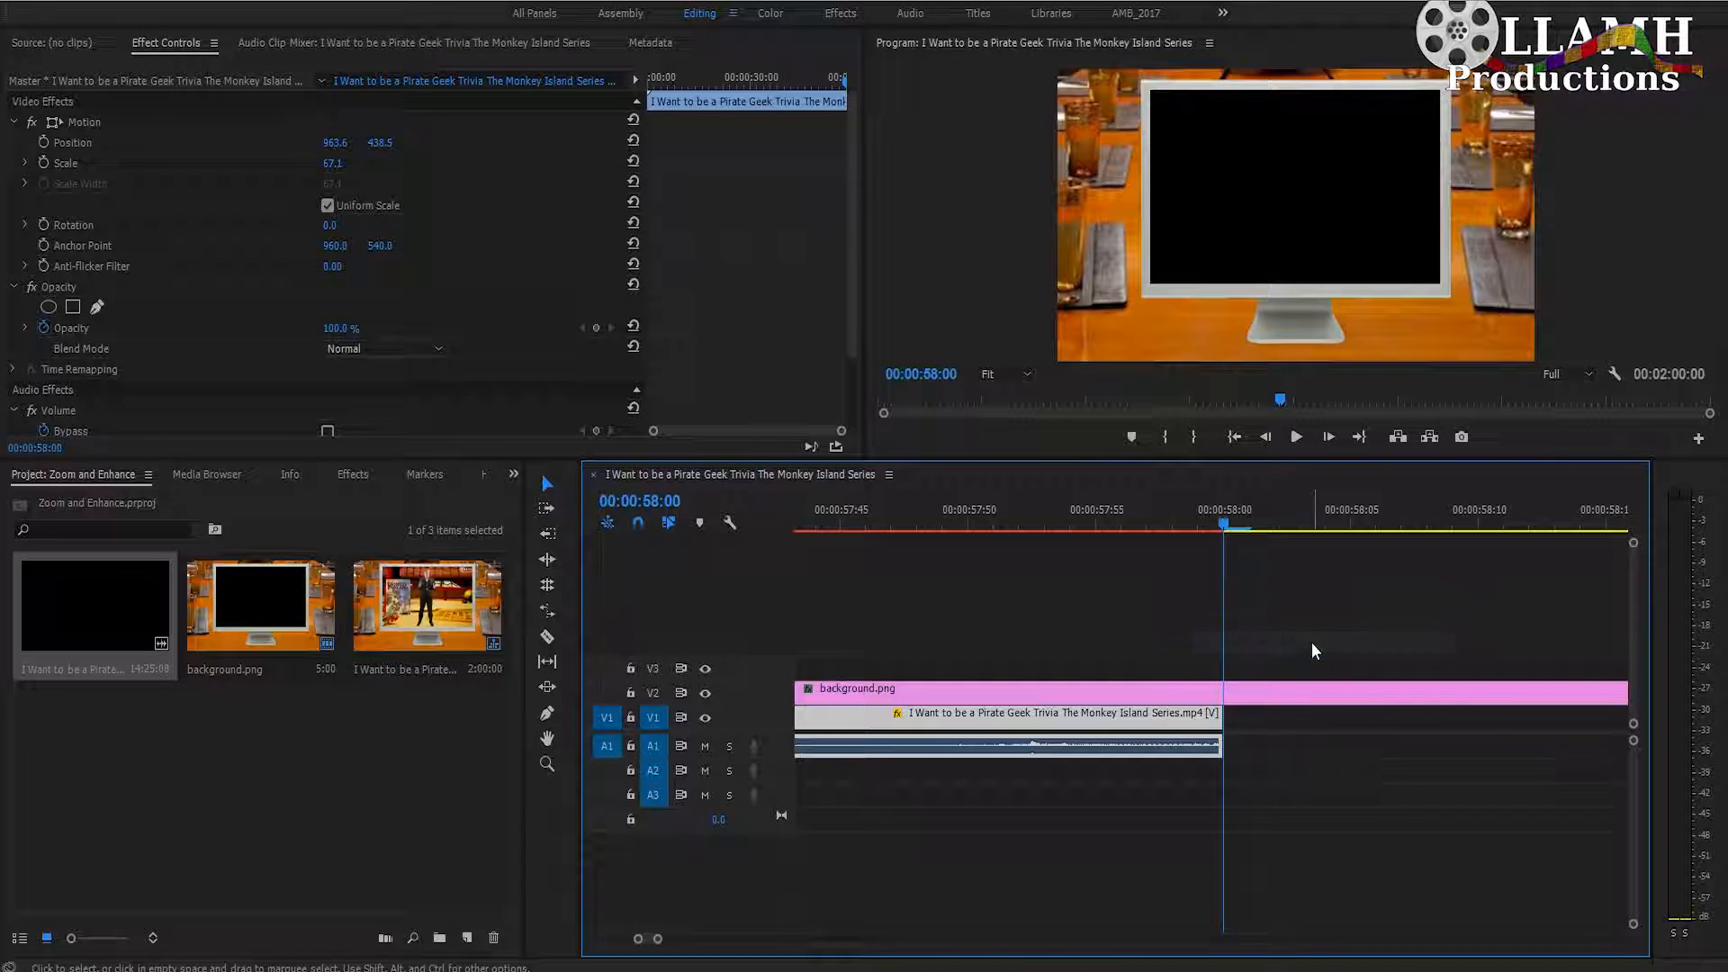
click(1208, 528)
right_click(1197, 720)
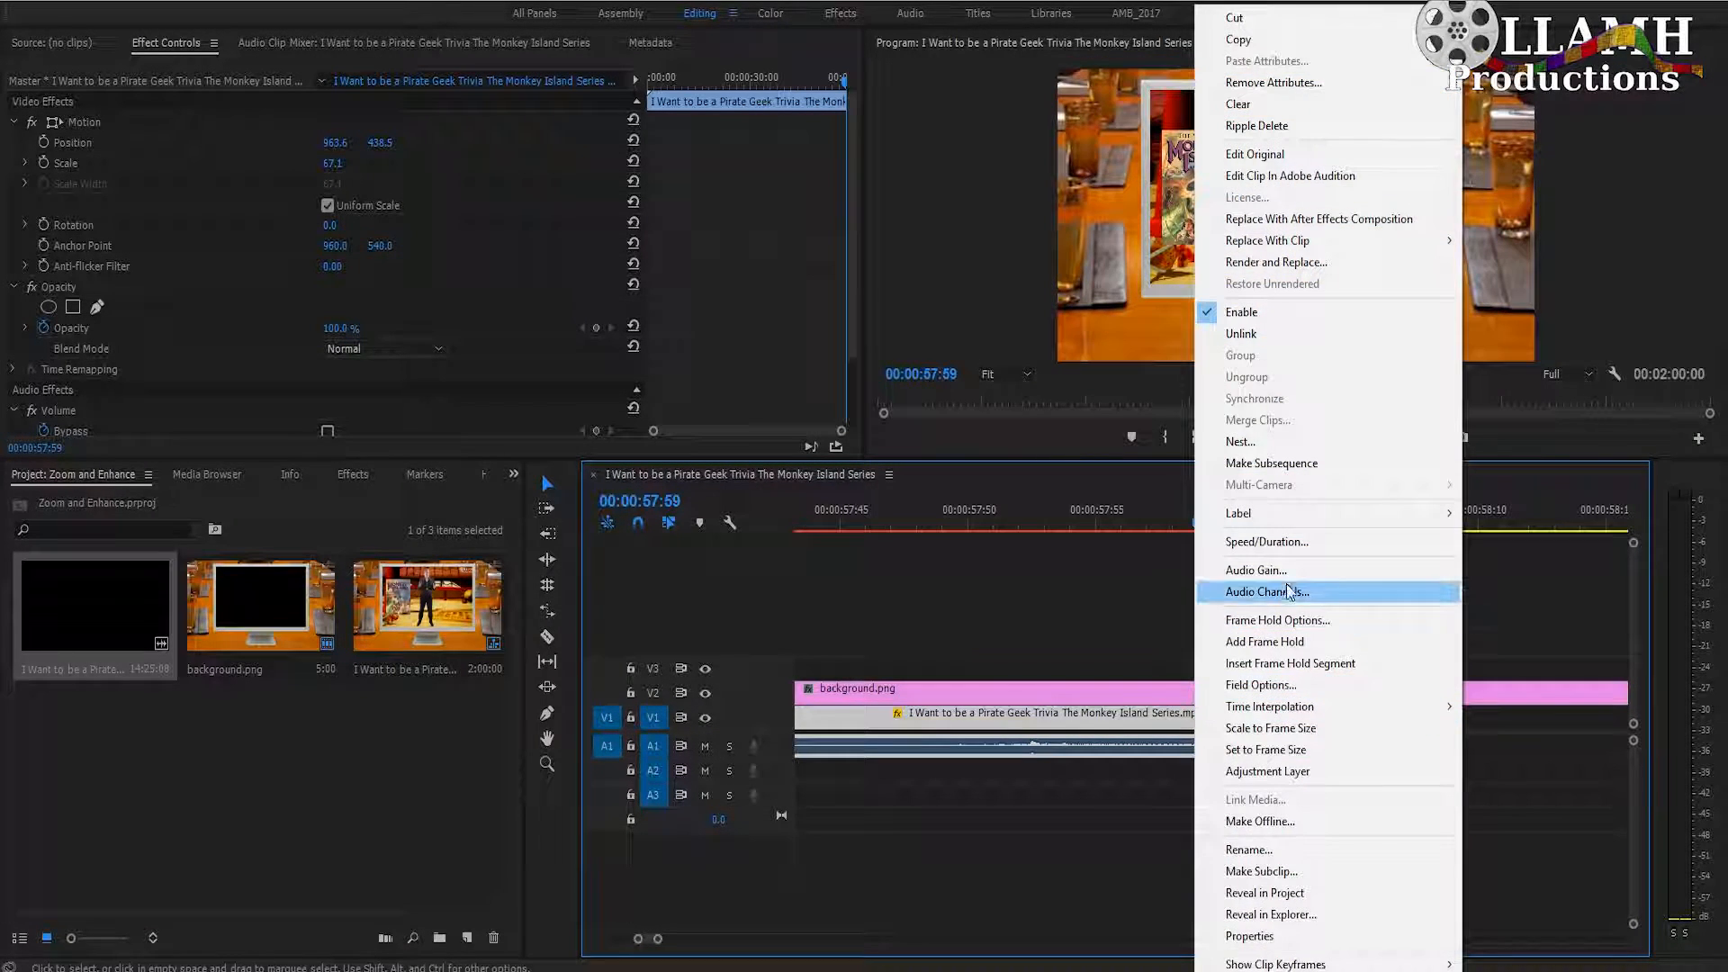
click(1292, 635)
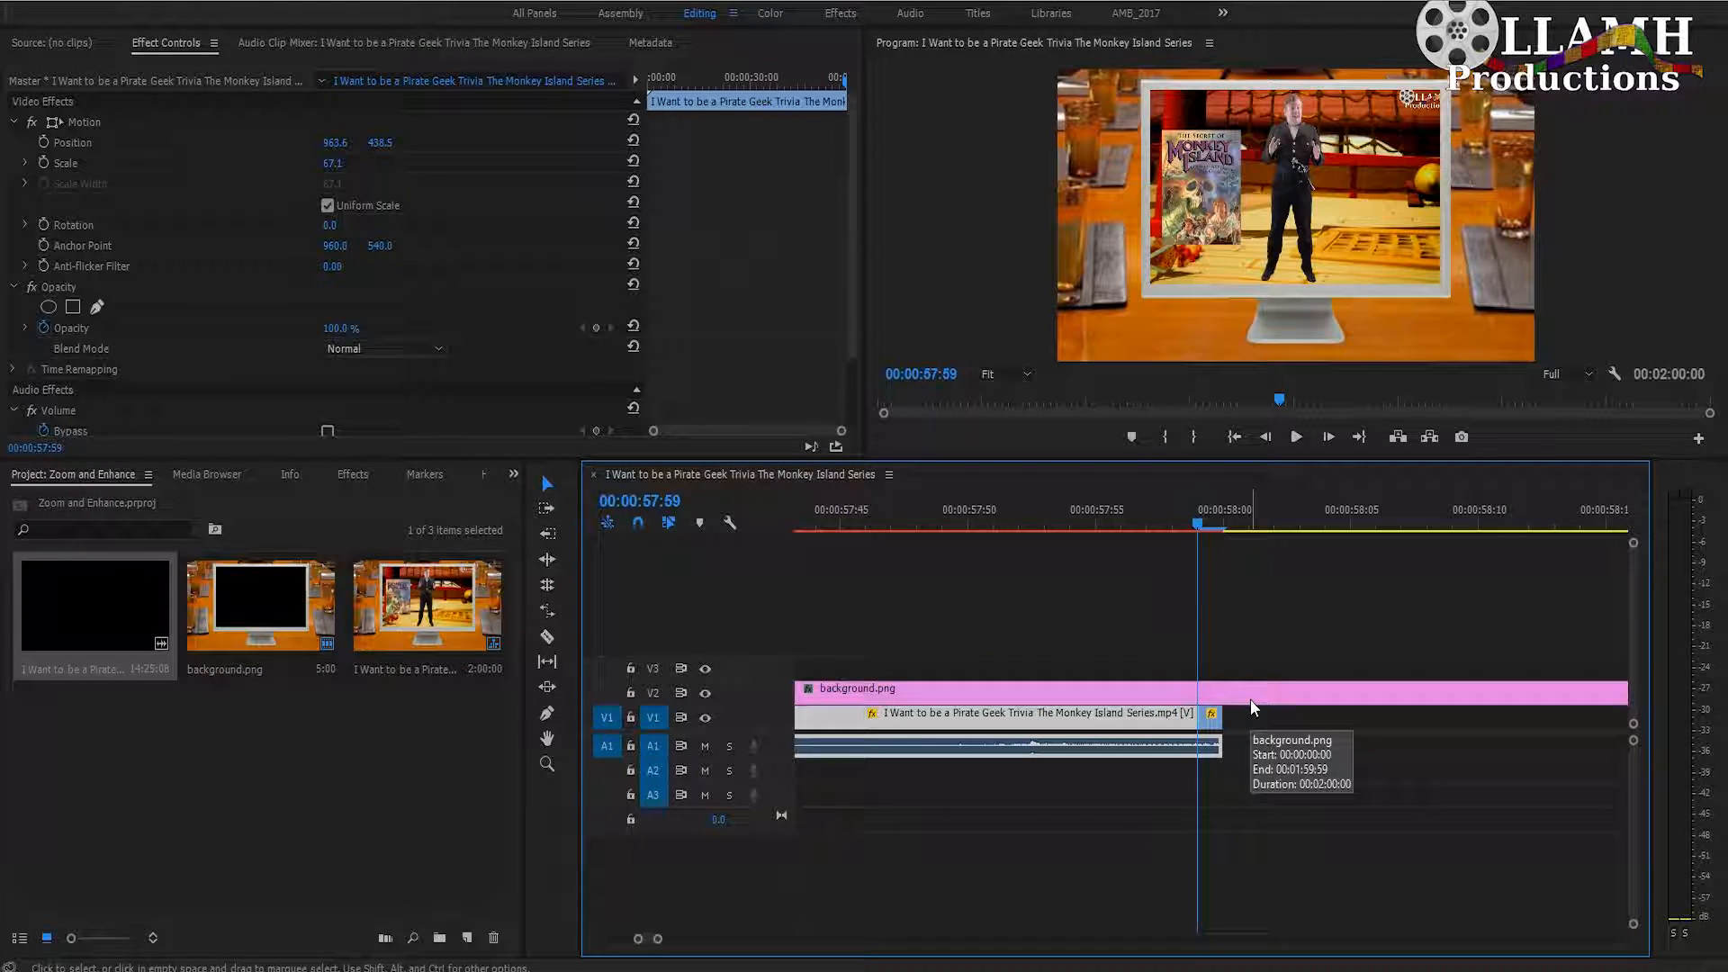
Extend the held-frame clip on V1 to the end of the background.png clip
drag(1221, 713, 1565, 711)
drag(1248, 526, 1350, 525)
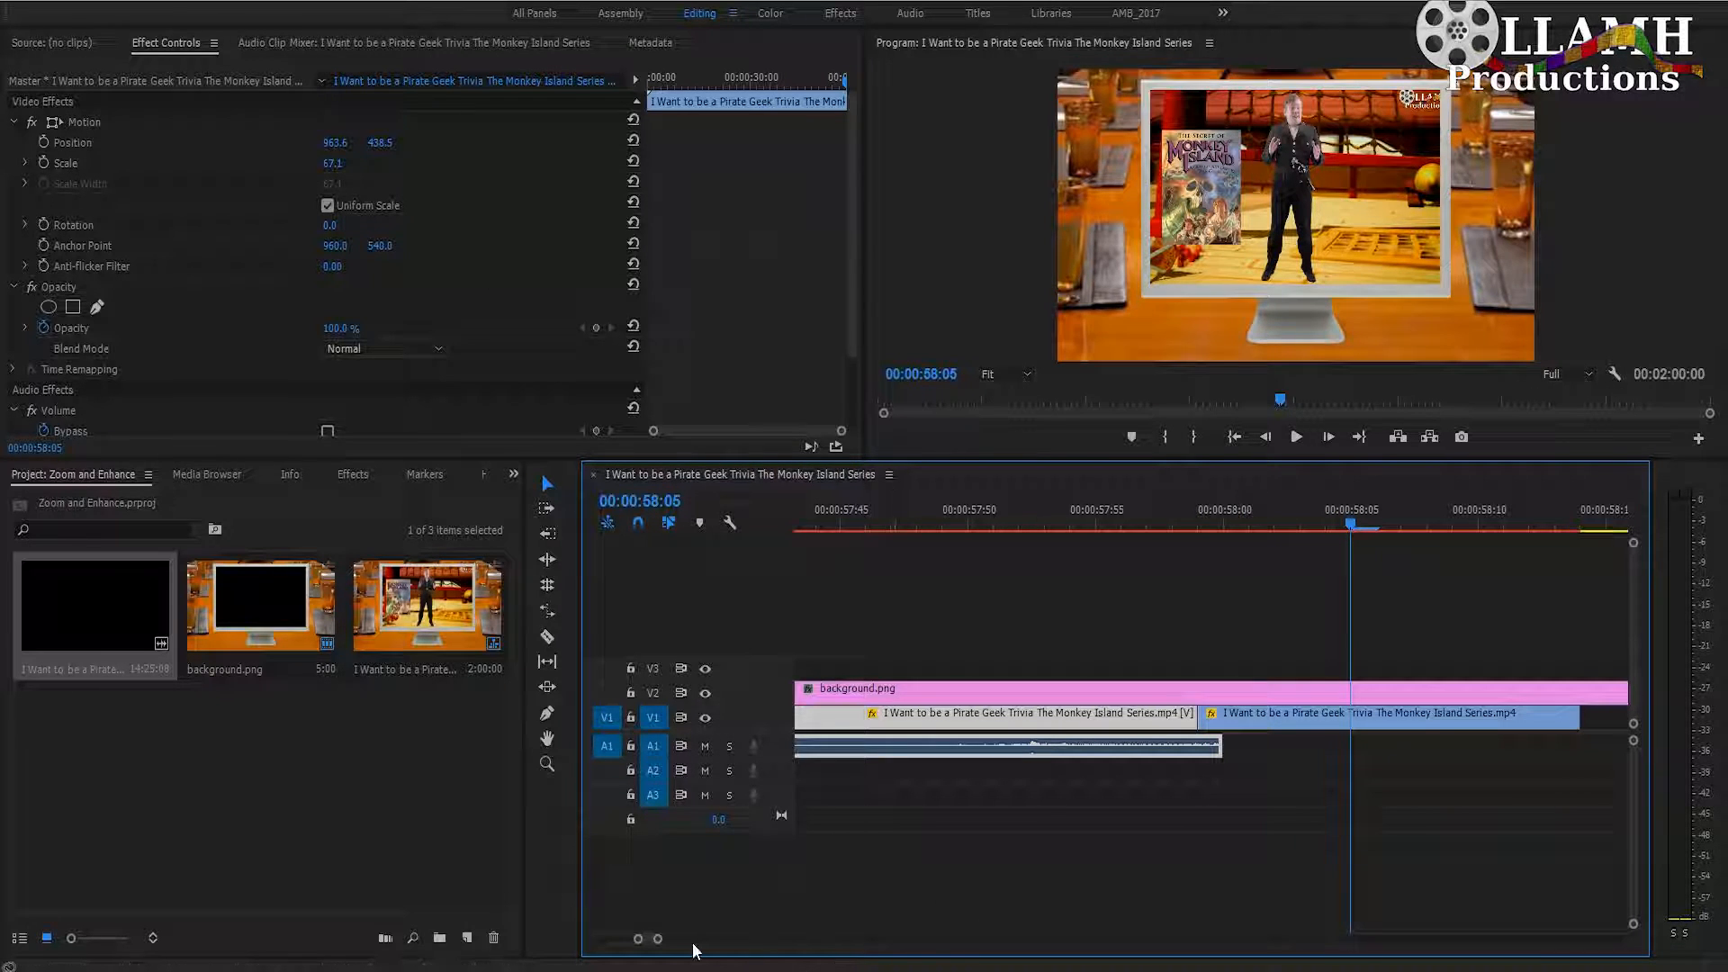
drag(658, 938, 982, 938)
drag(1099, 715, 1406, 714)
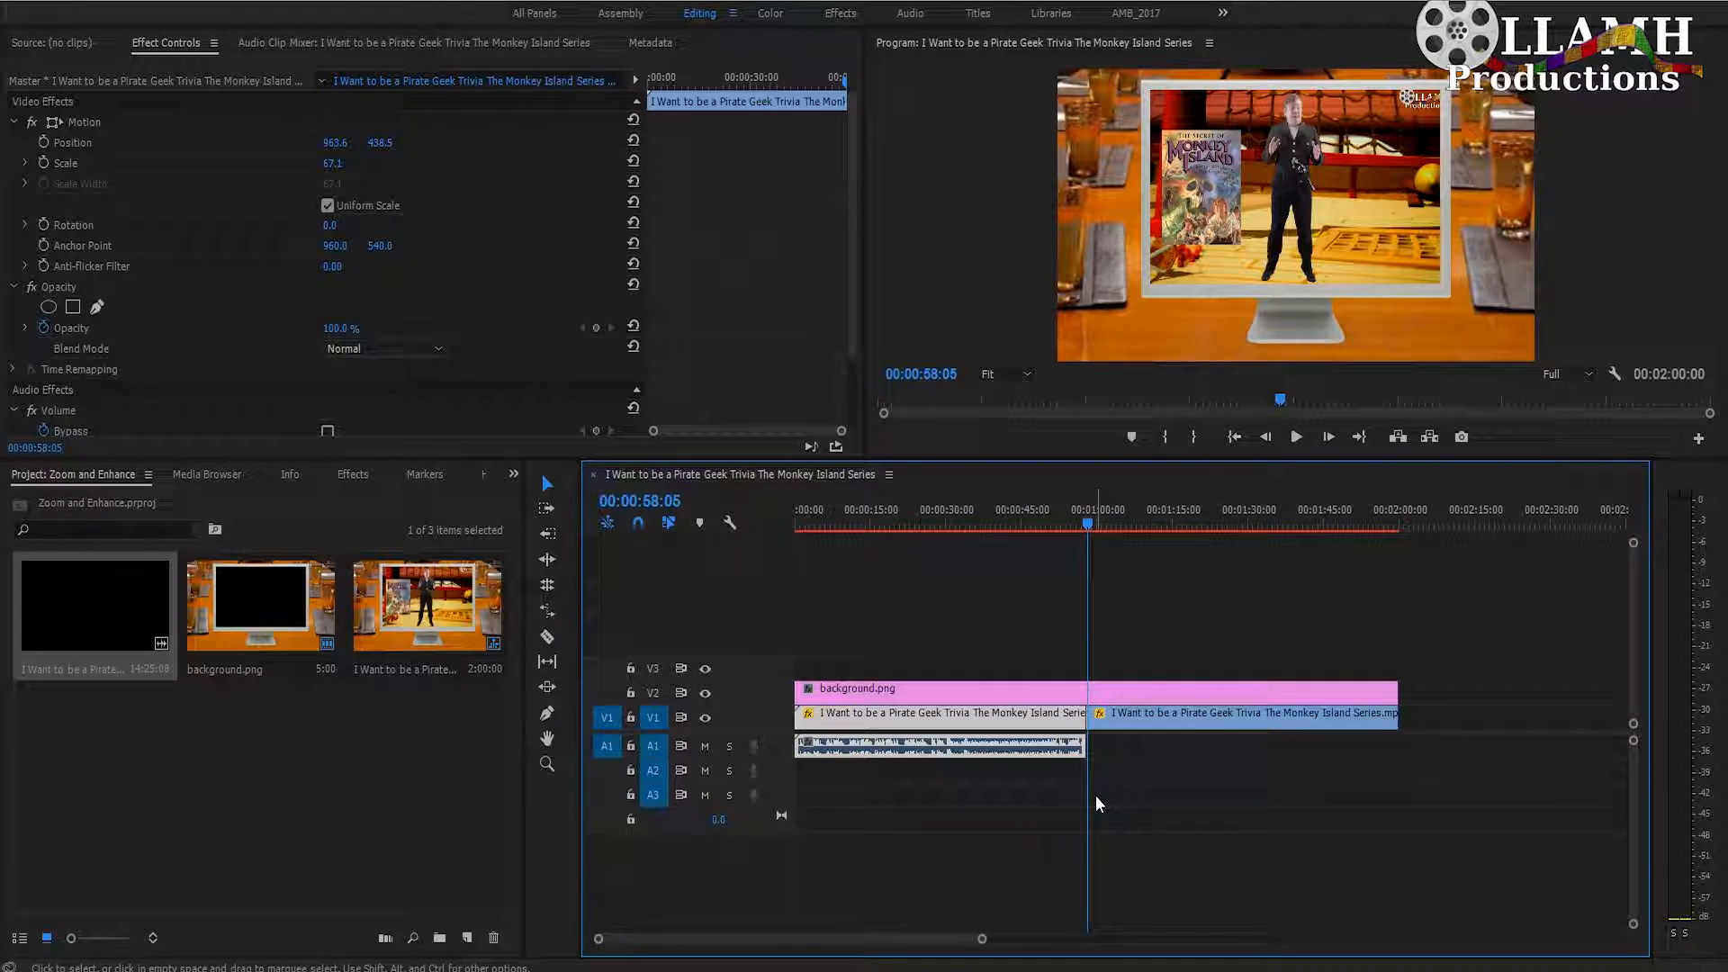
Enable Position and Scale keyframing on the first video clip with the playhead at 00:01:00:00
drag(979, 939, 786, 930)
click(640, 500)
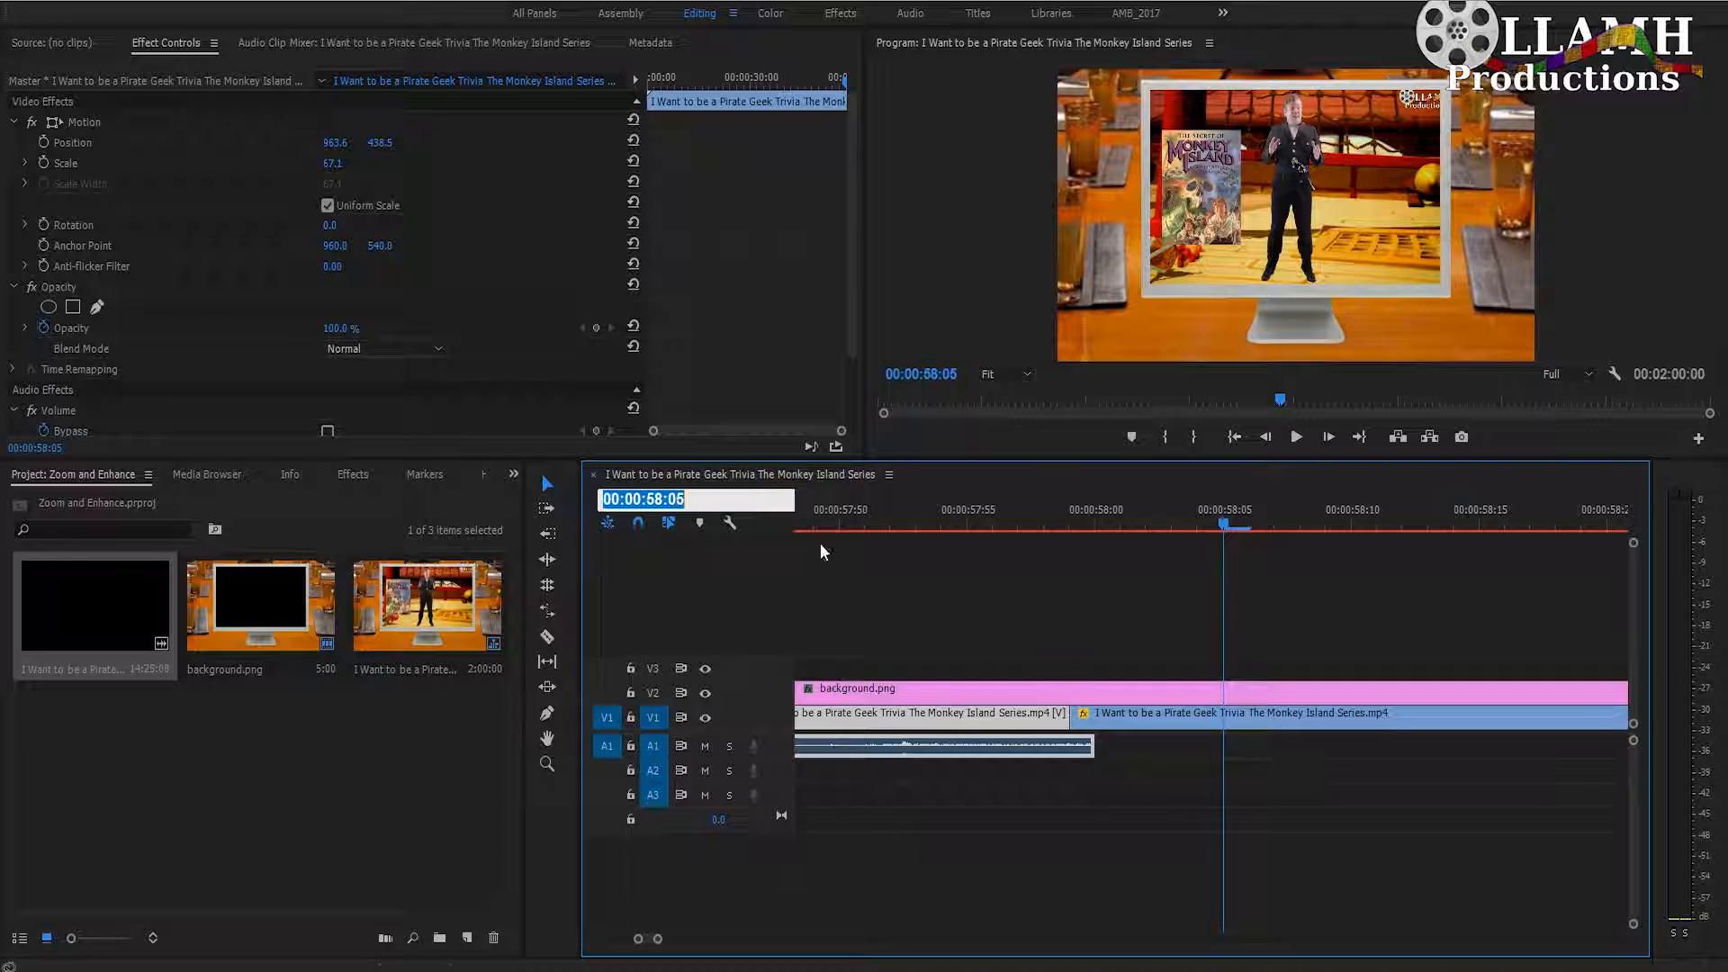
text(5800)
key(Return)
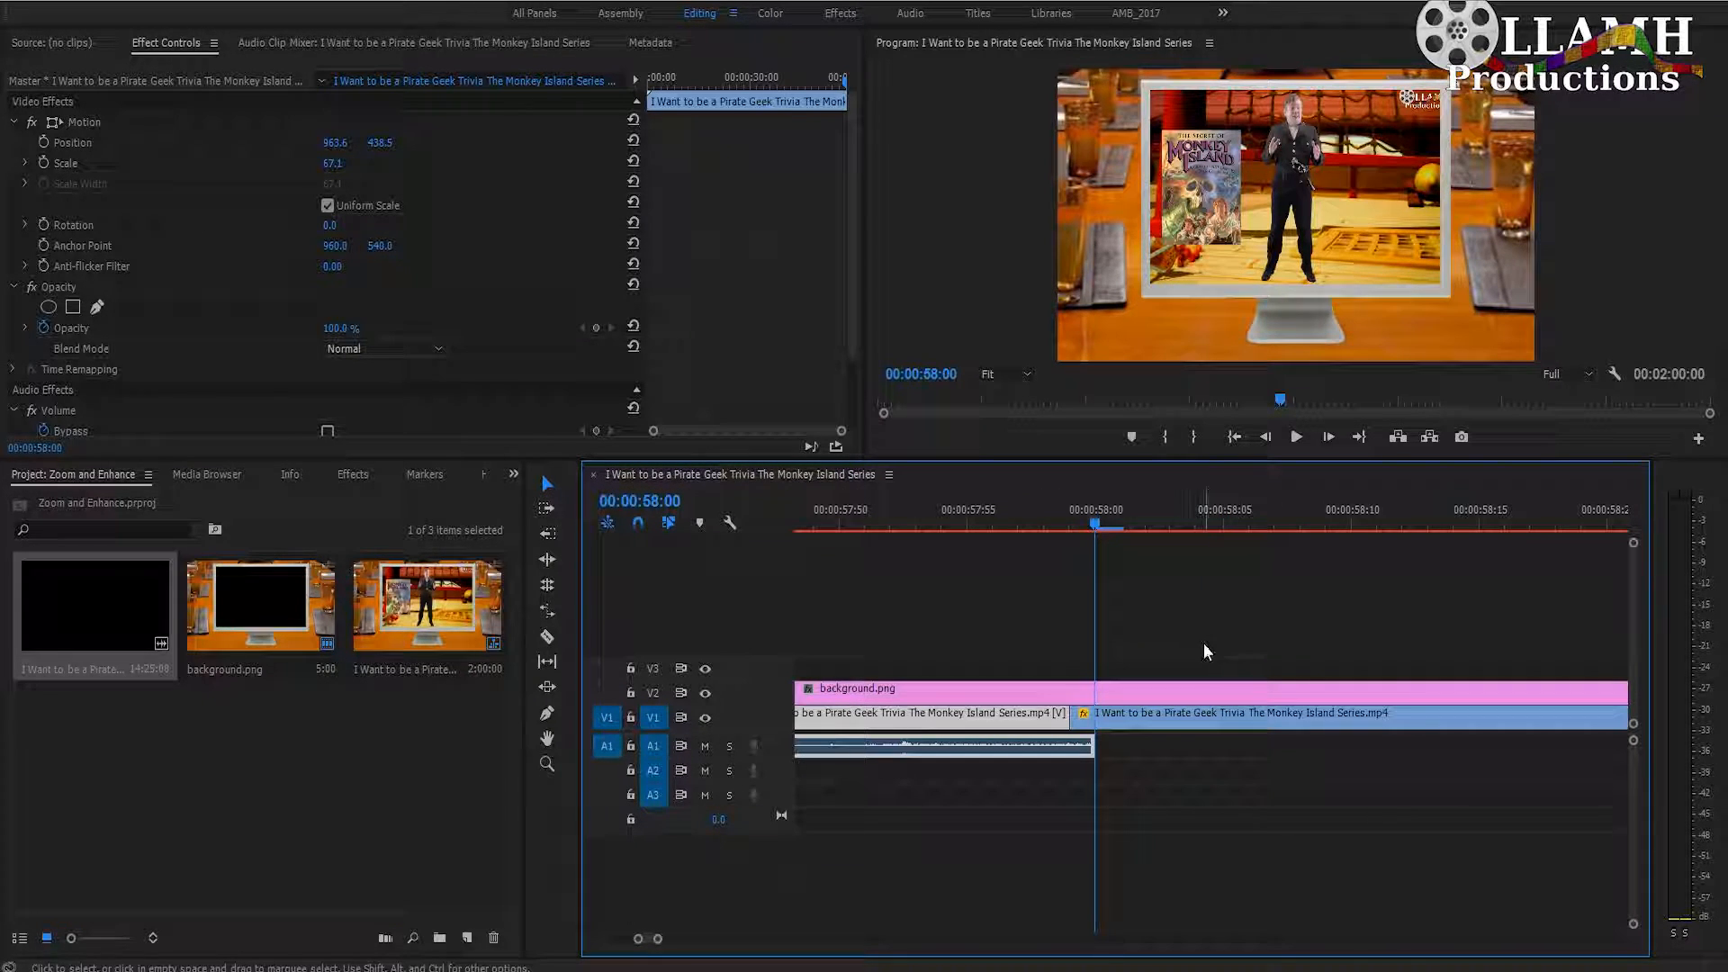
click(659, 502)
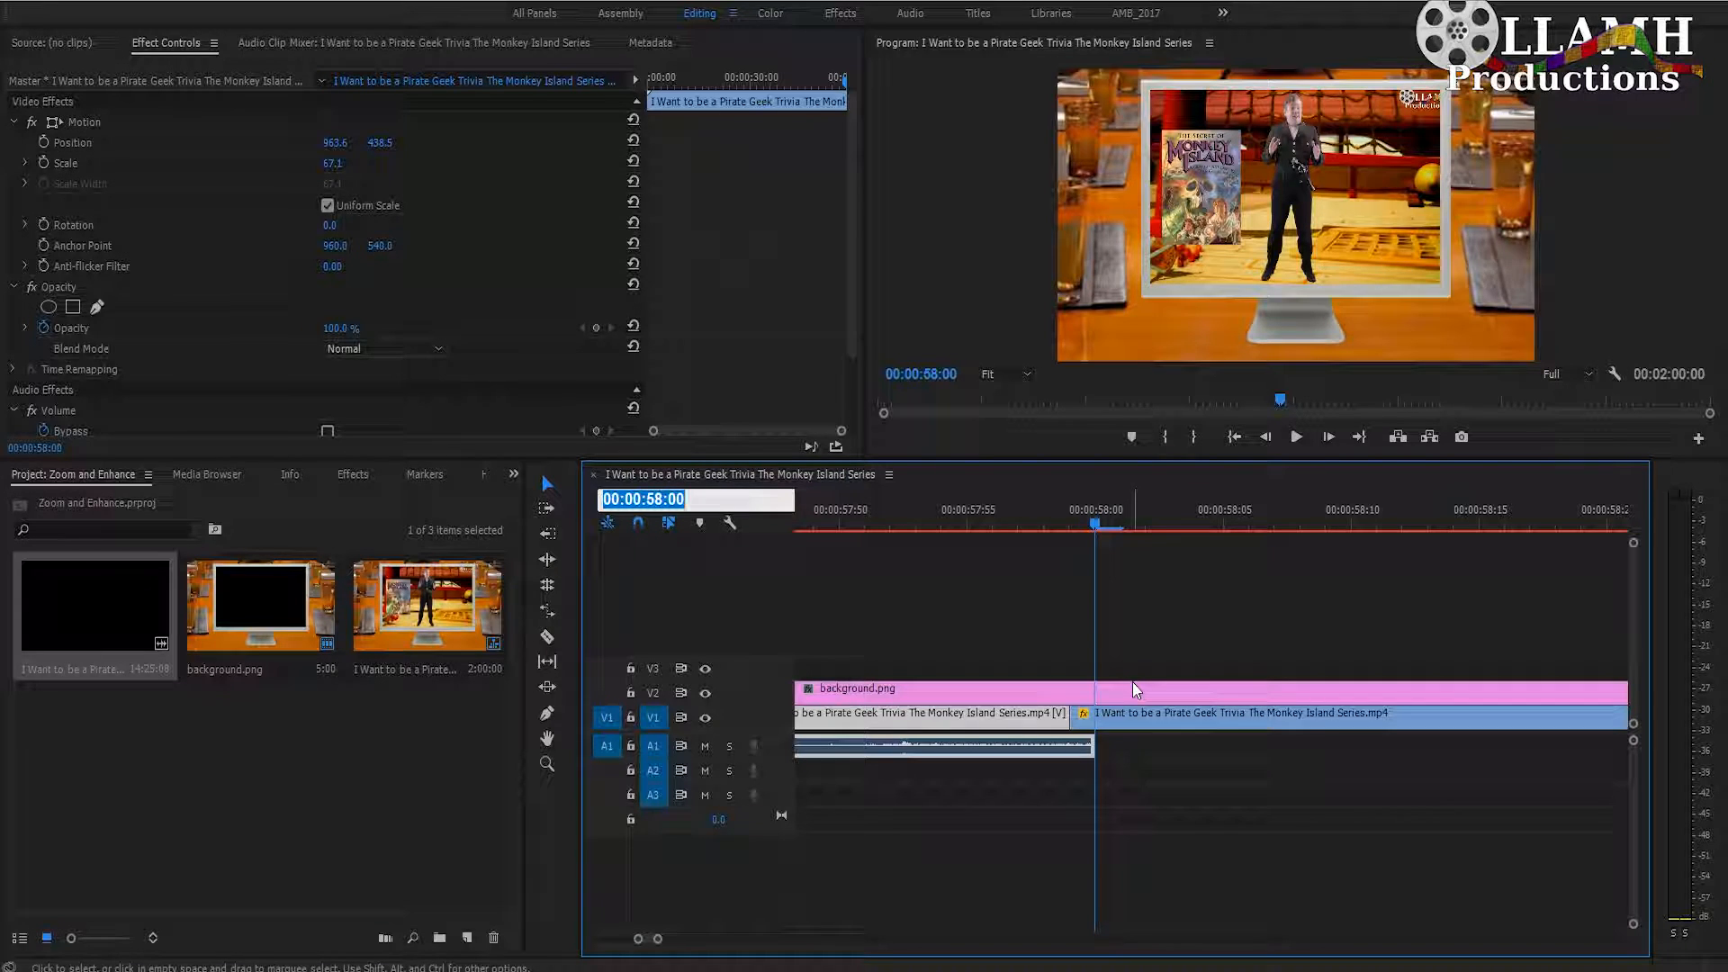
text(10000)
key(Return)
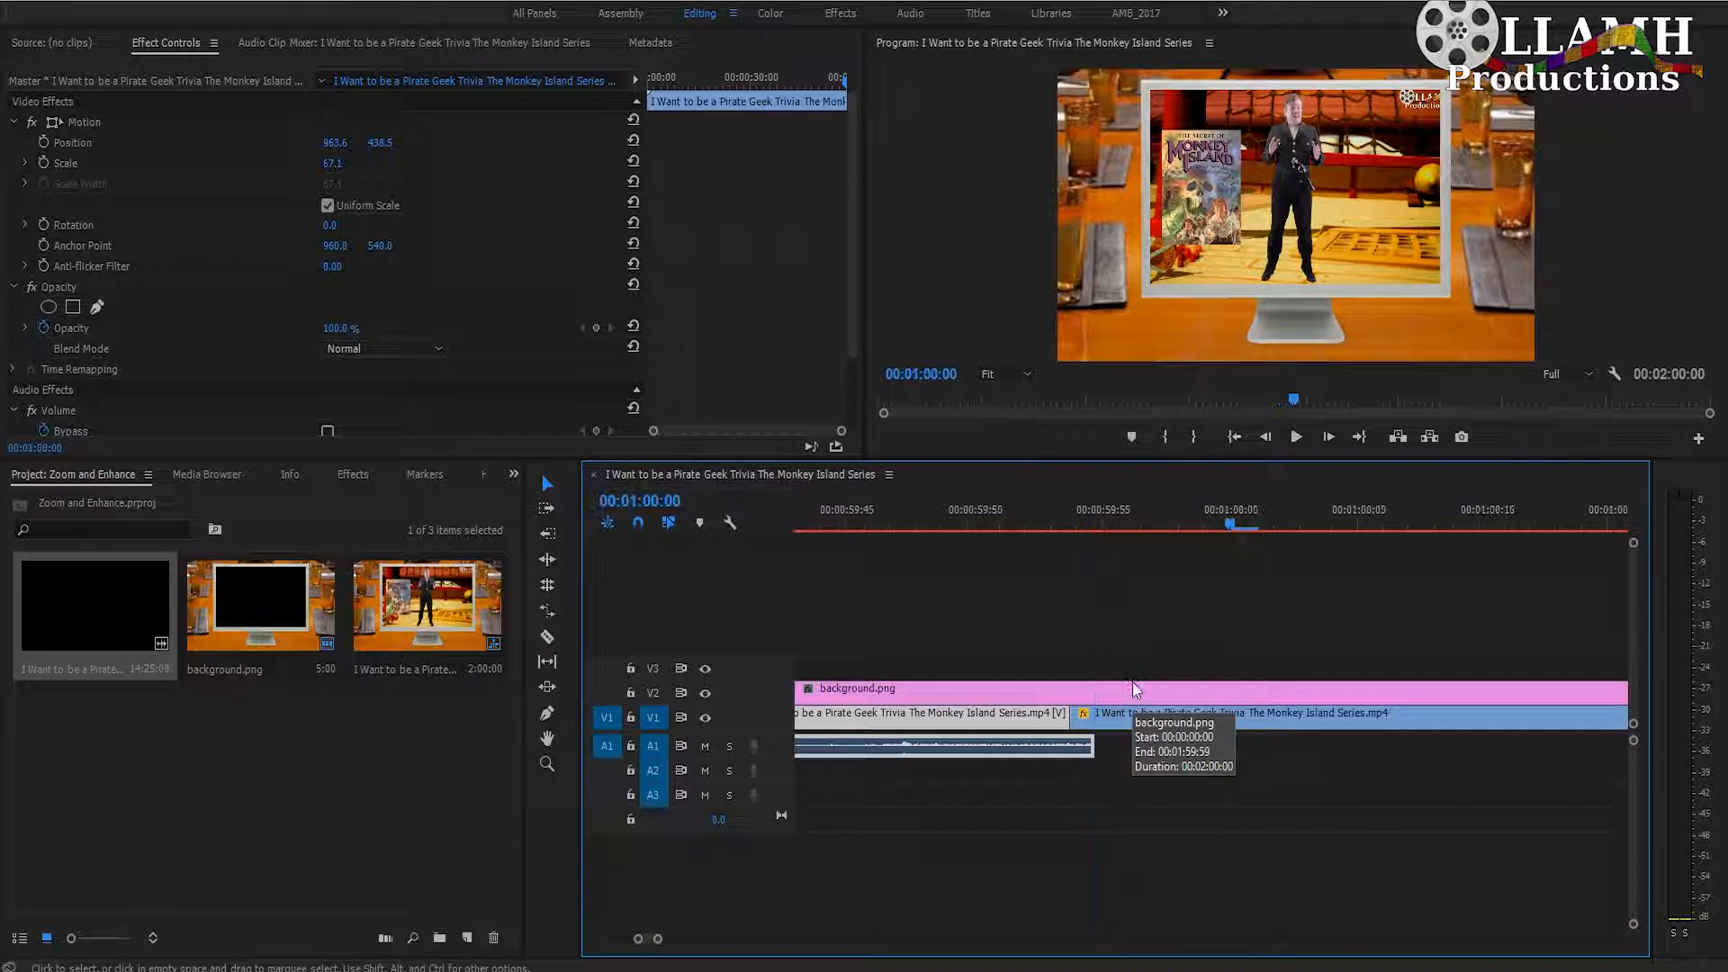
drag(659, 939, 841, 956)
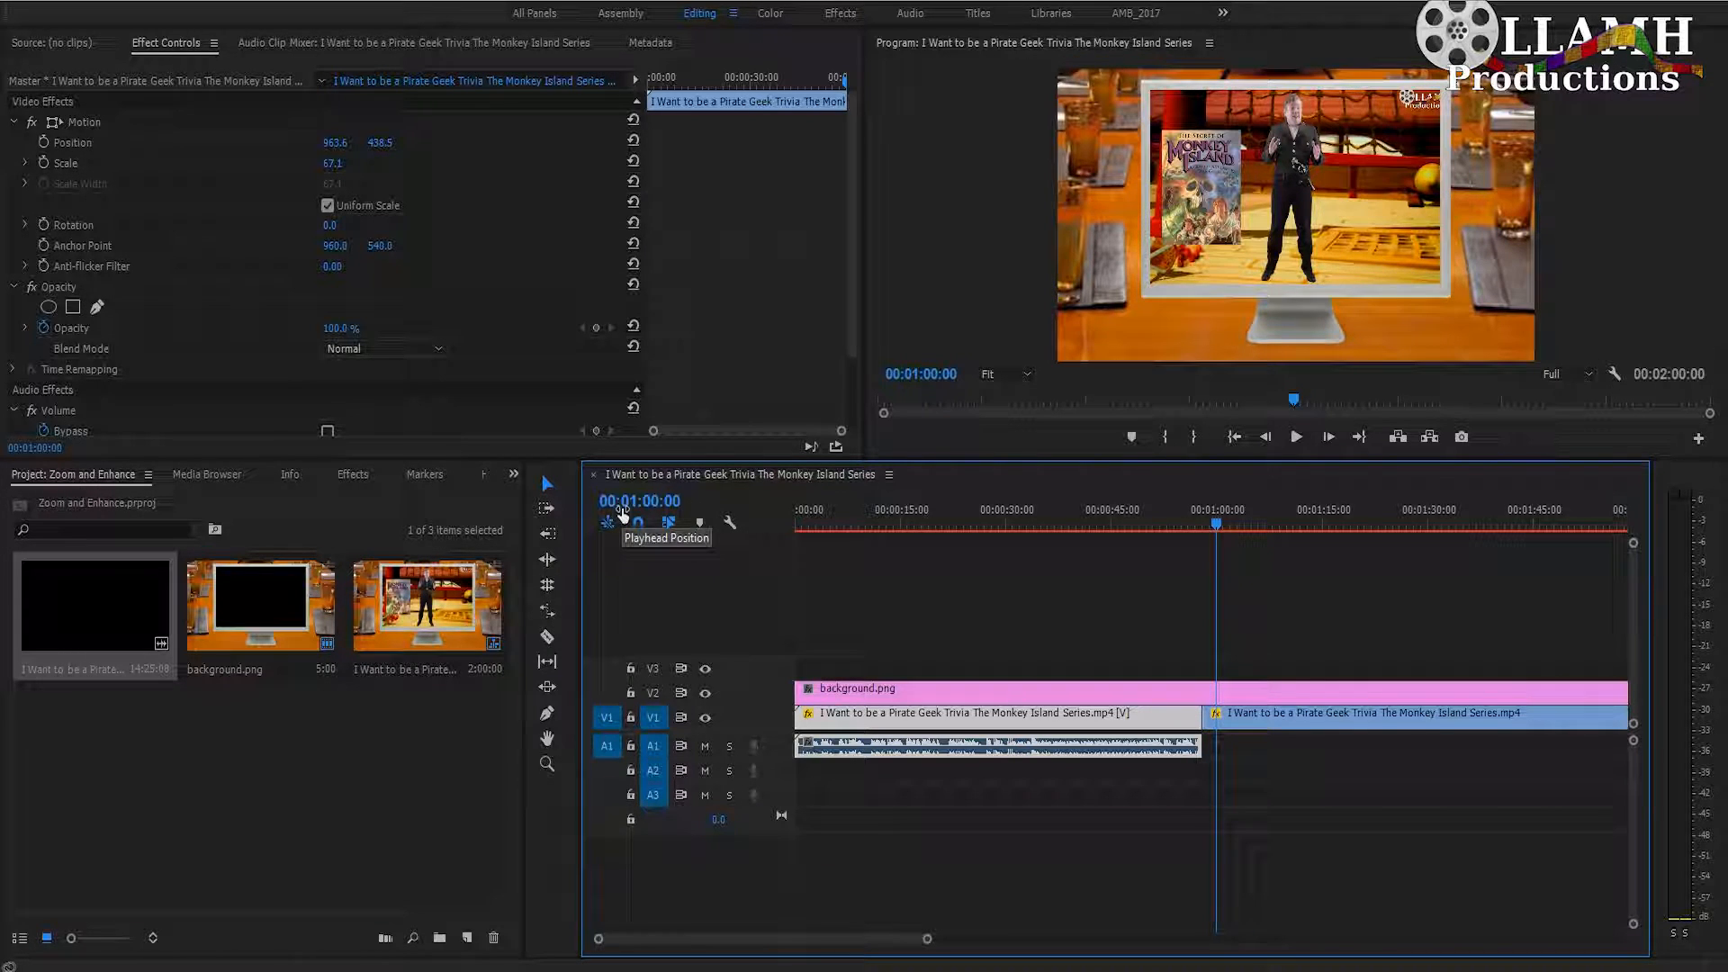
click(45, 144)
click(46, 160)
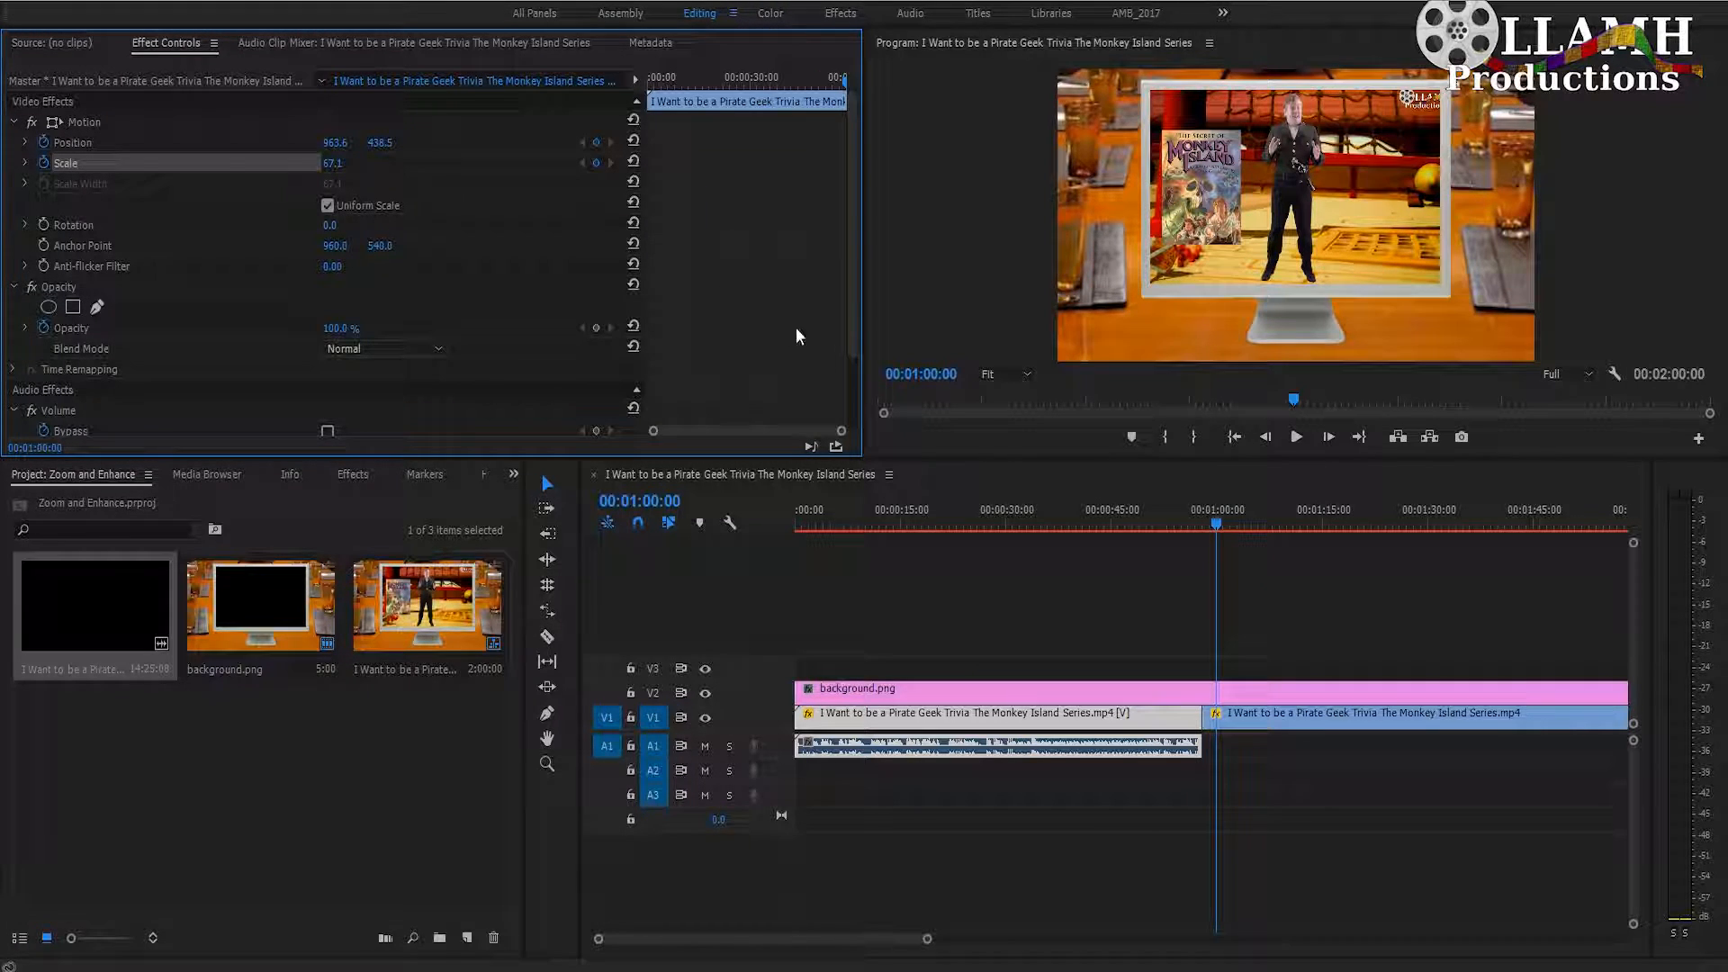
Add Position and Scale keyframes for the first video clip at 00:01:00:30, trying a larger Scale and undoing it
click(663, 501)
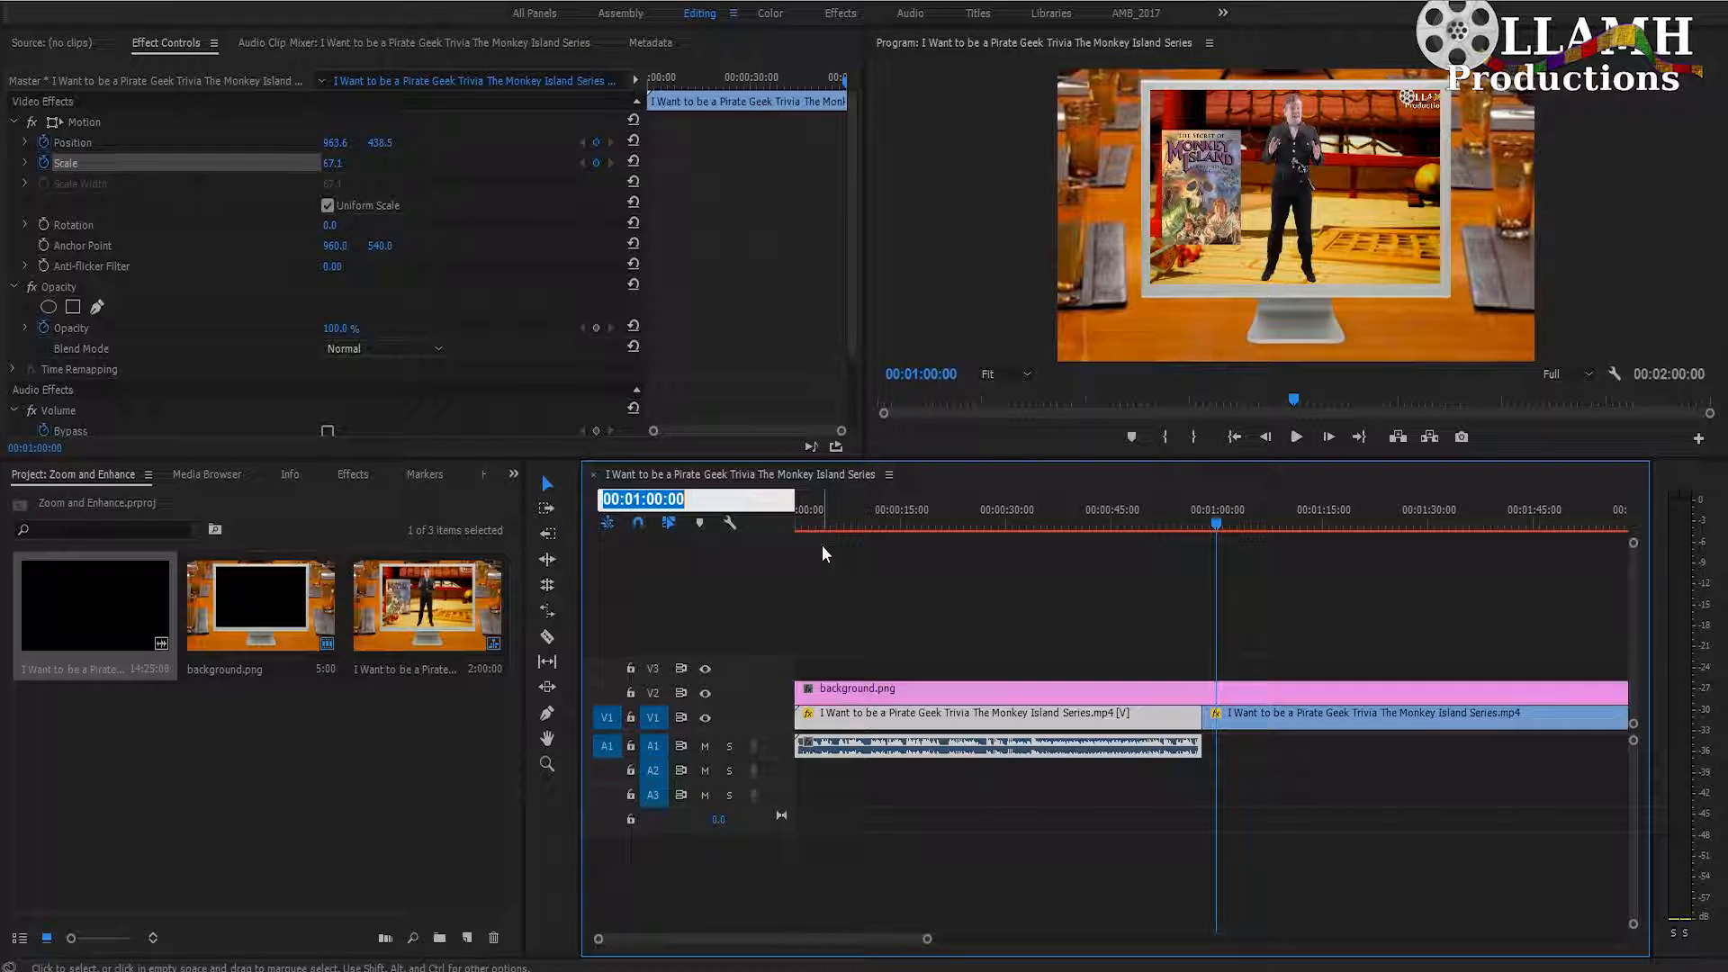
text(1)
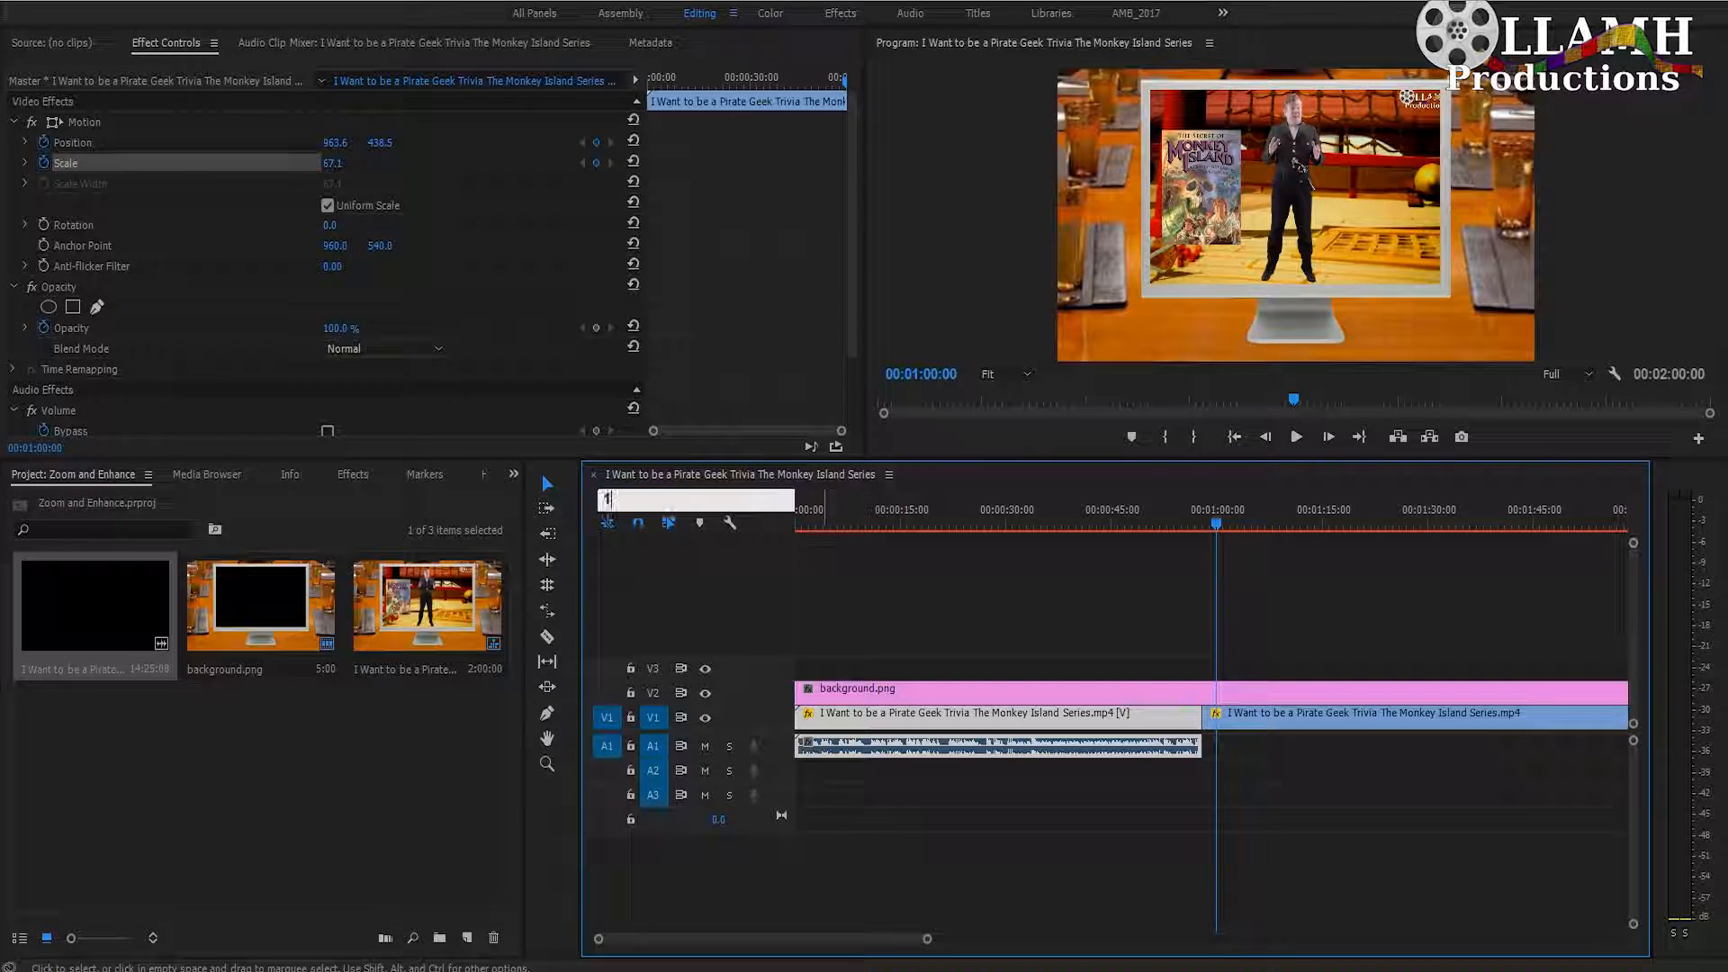
text(0030)
key(Return)
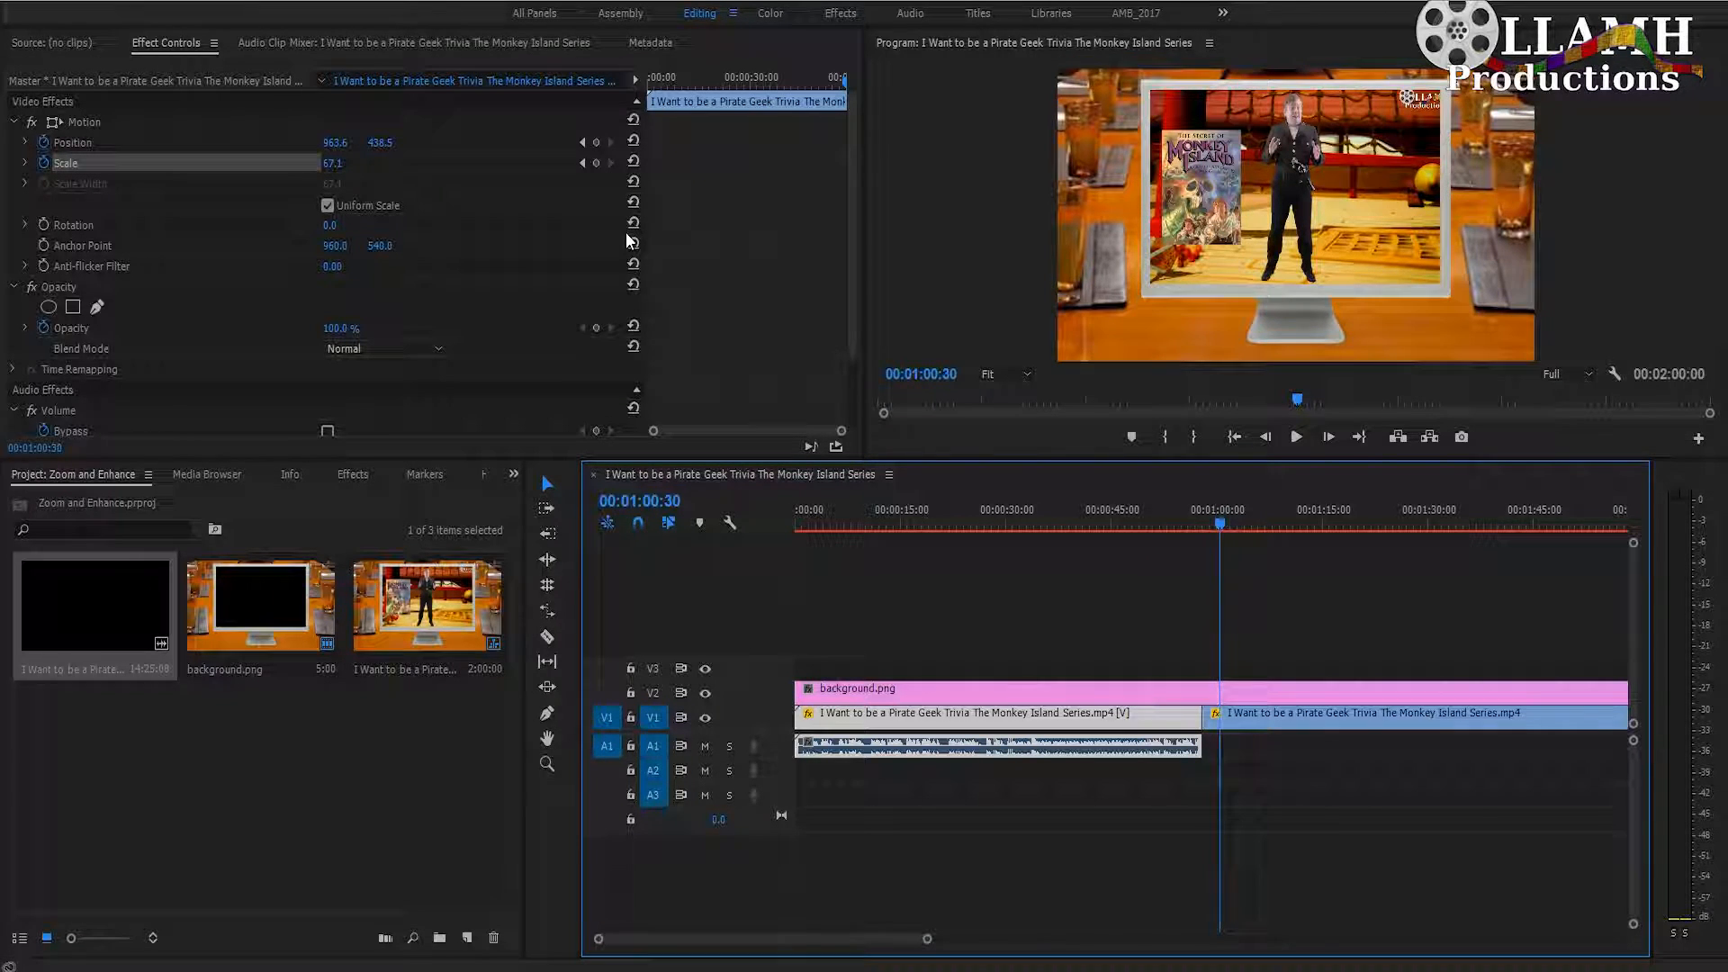
click(595, 142)
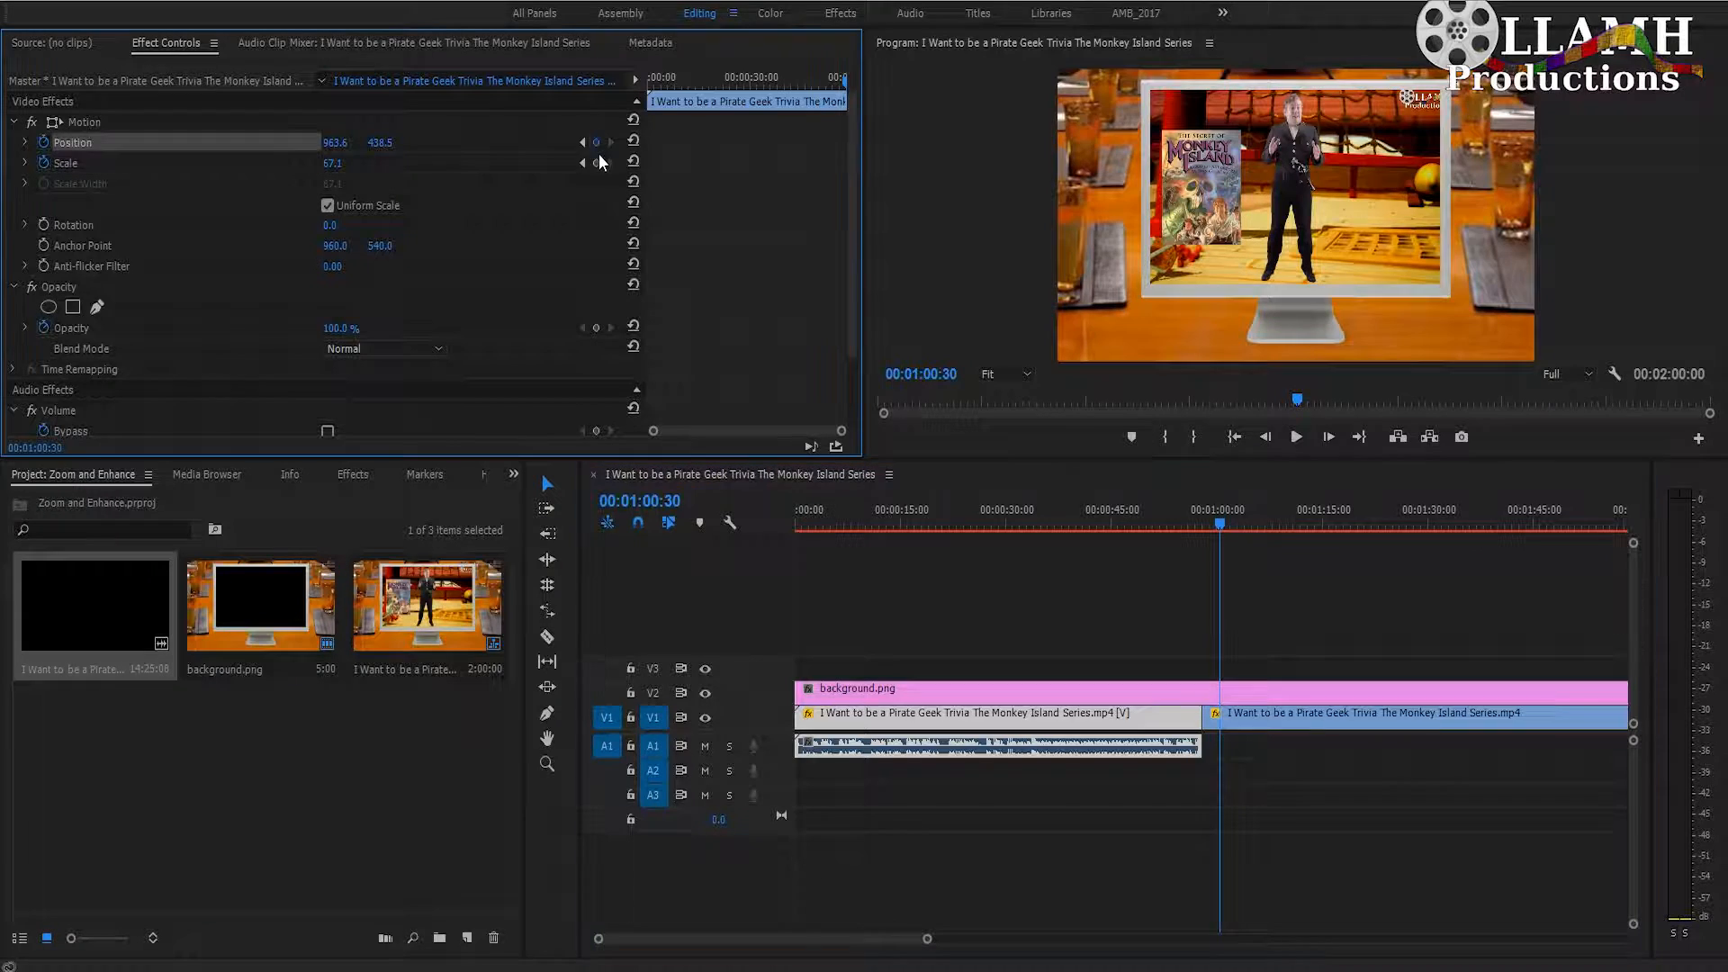
click(596, 163)
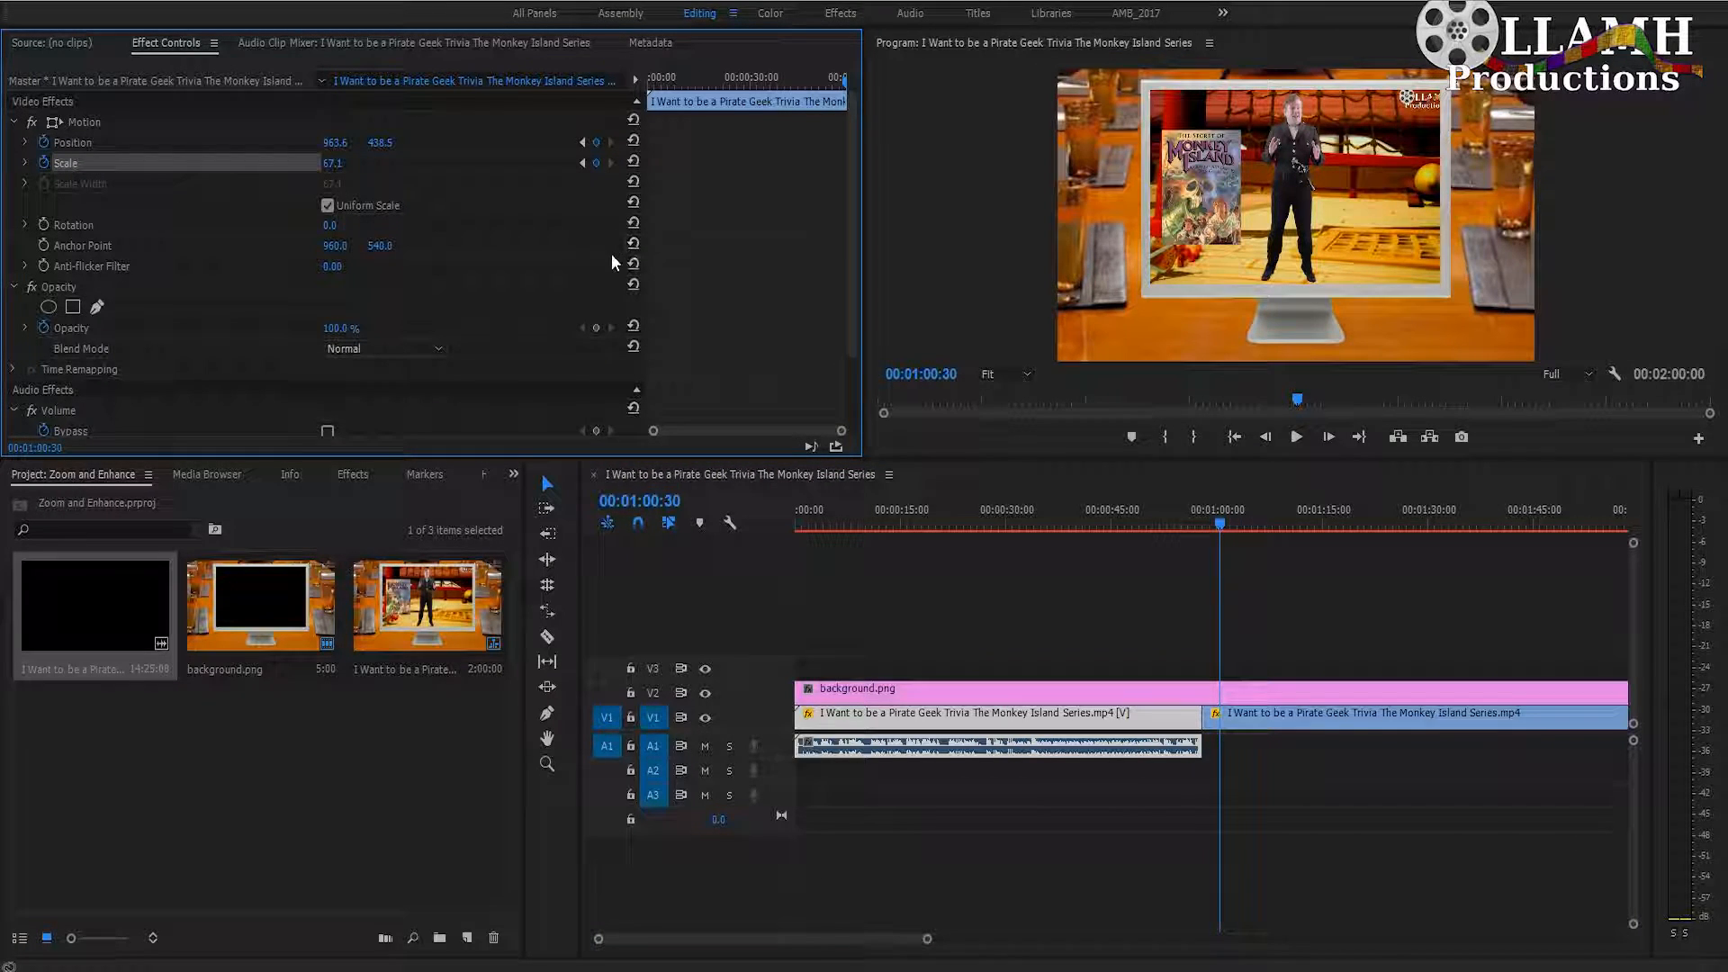
drag(329, 171, 375, 171)
key(ctrl+z)
Select the held-frame clip and enable Position and Scale keyframing on it at 00:01:00:30
click(1174, 713)
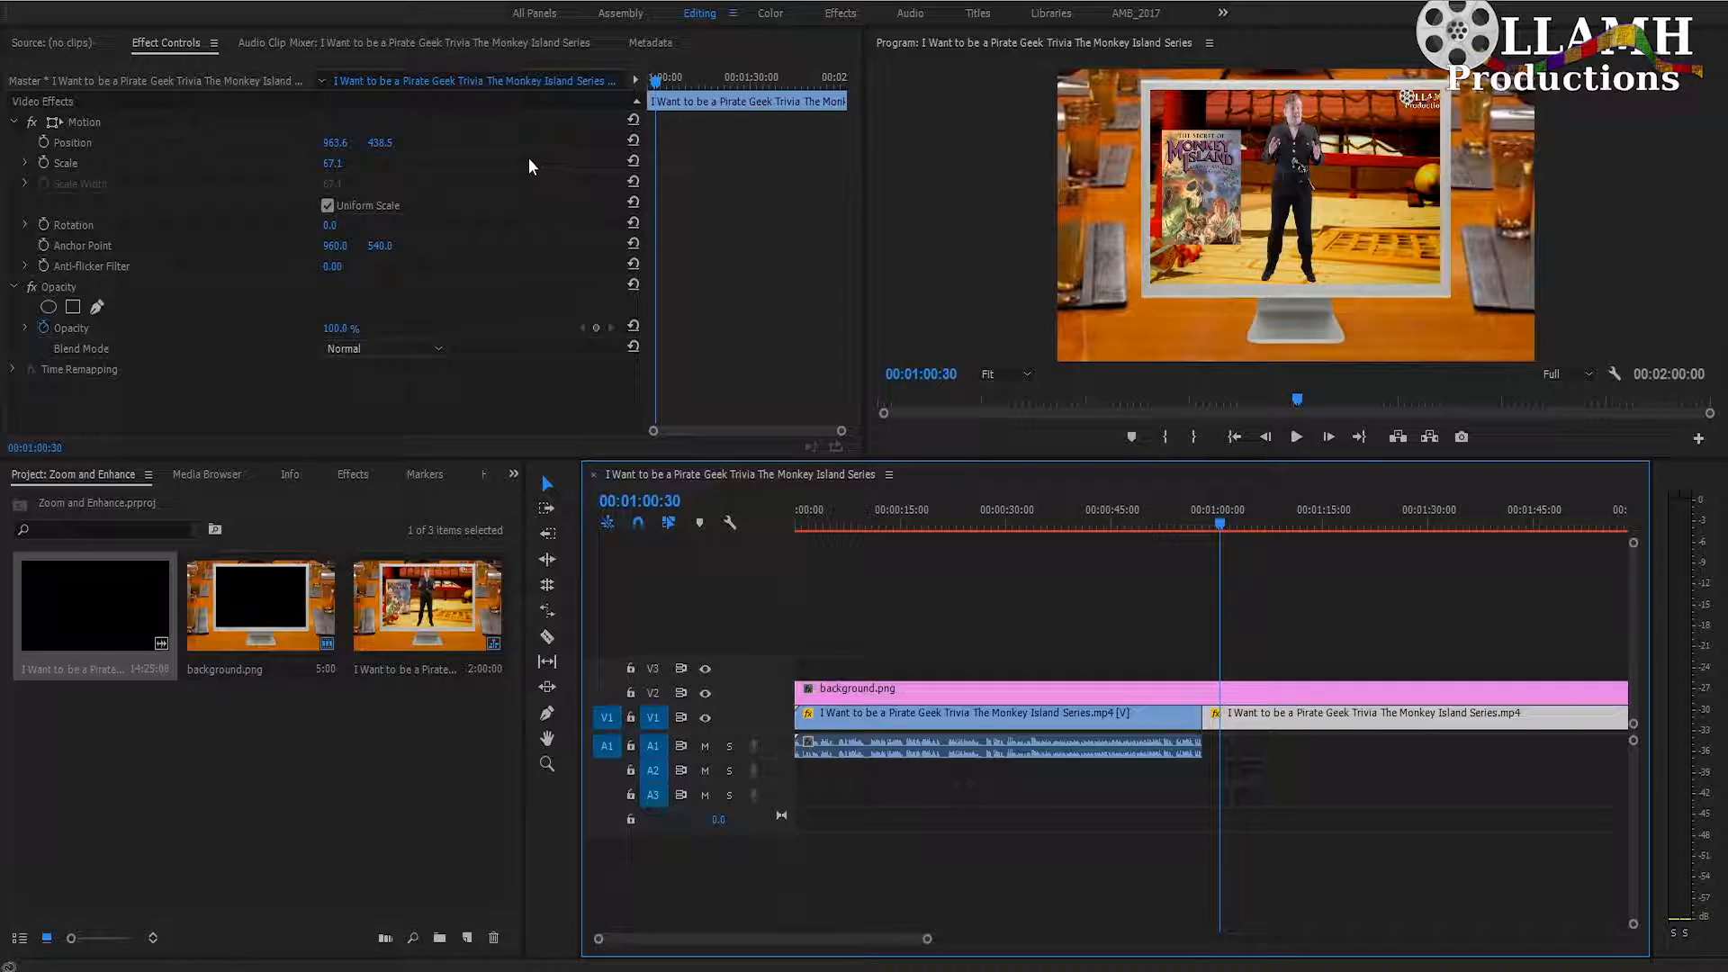
click(43, 143)
click(44, 162)
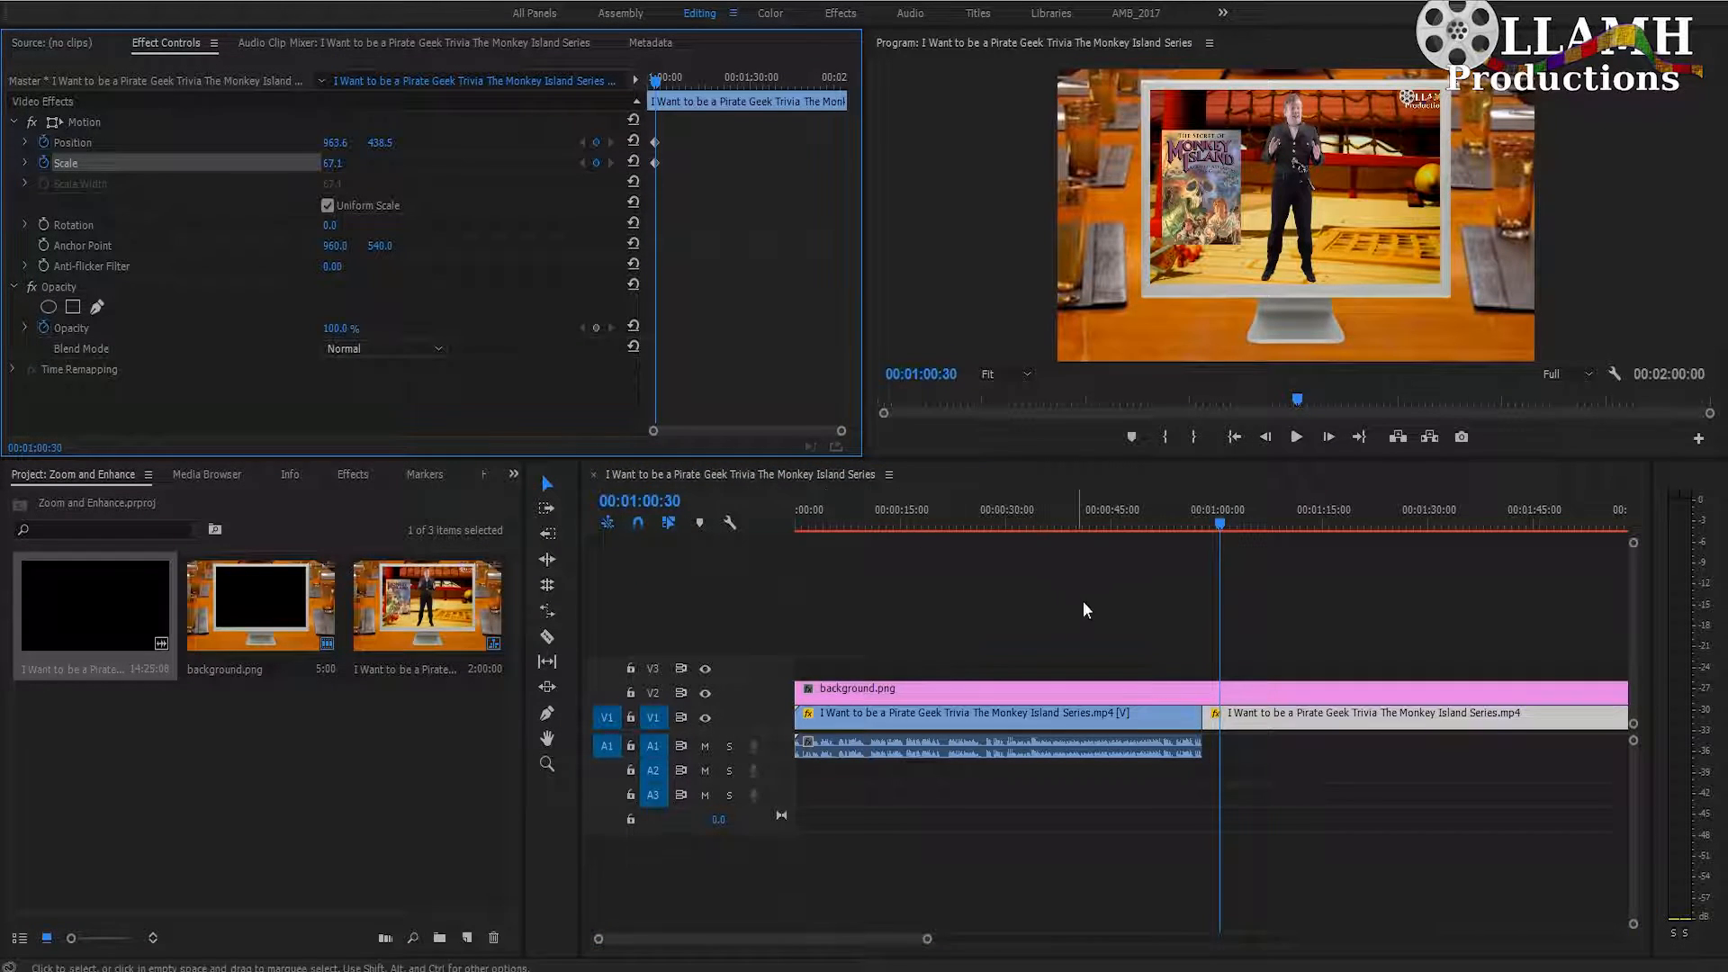
Add Position and Scale keyframes to the held-frame clip at 00:01:00:00 and return the playhead to the keyframes at 00:01:00:30
click(1115, 709)
click(581, 163)
click(1287, 722)
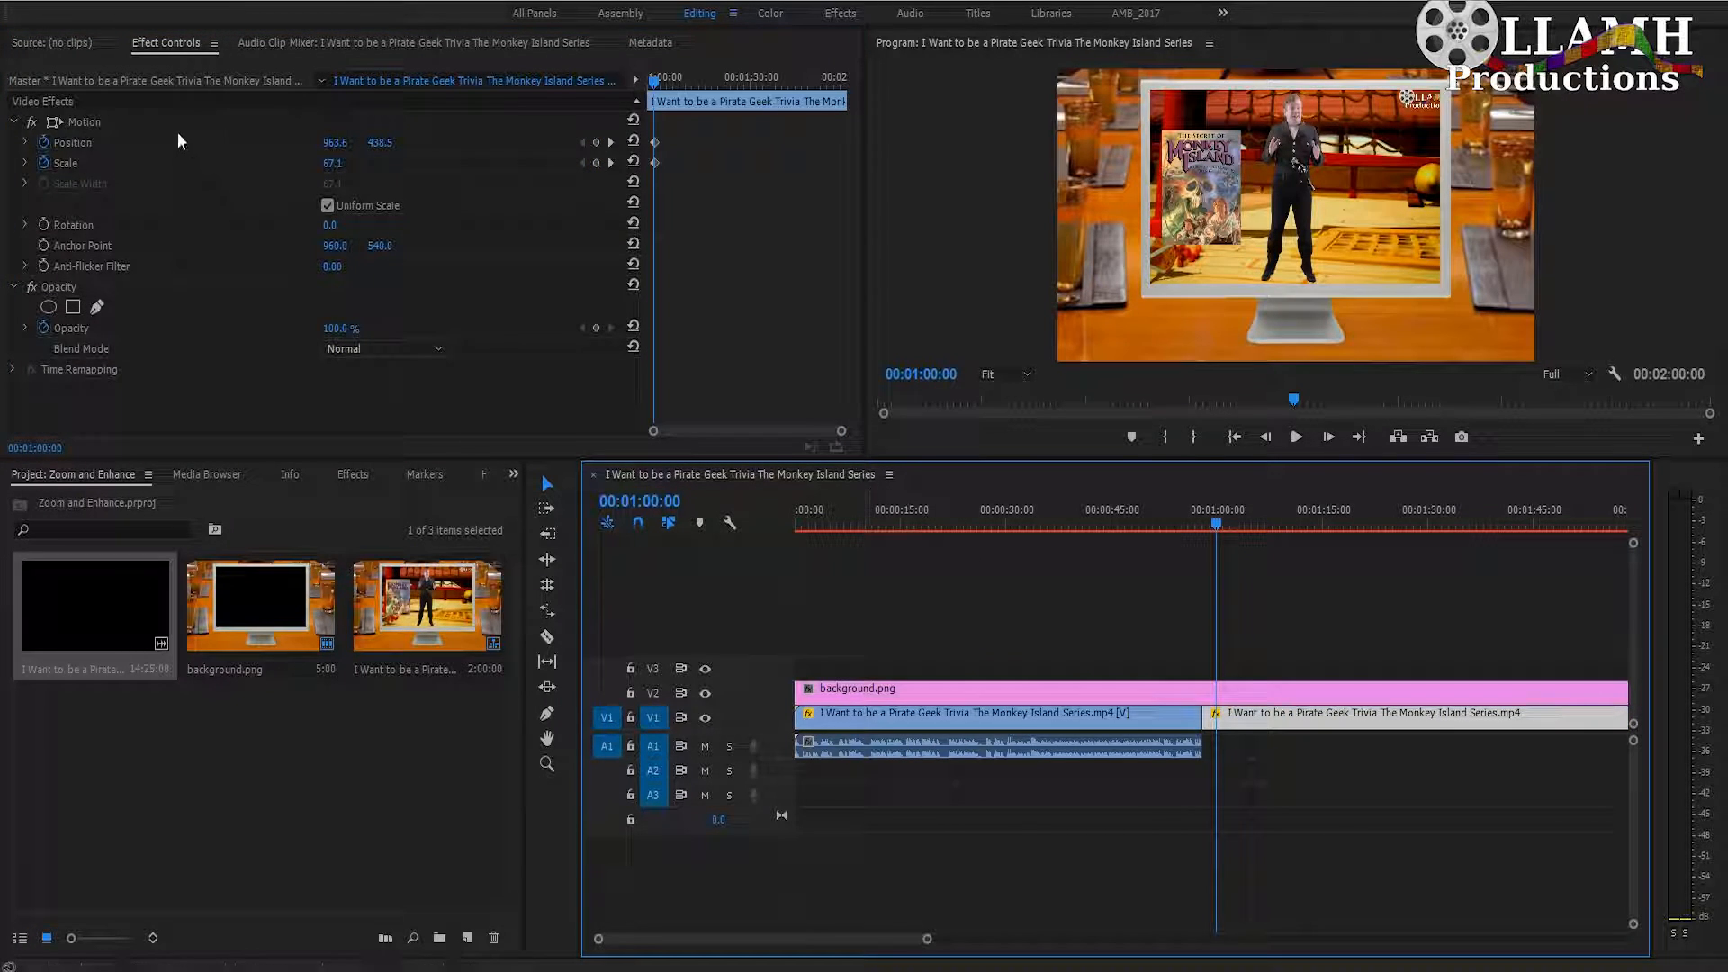
click(591, 144)
click(598, 163)
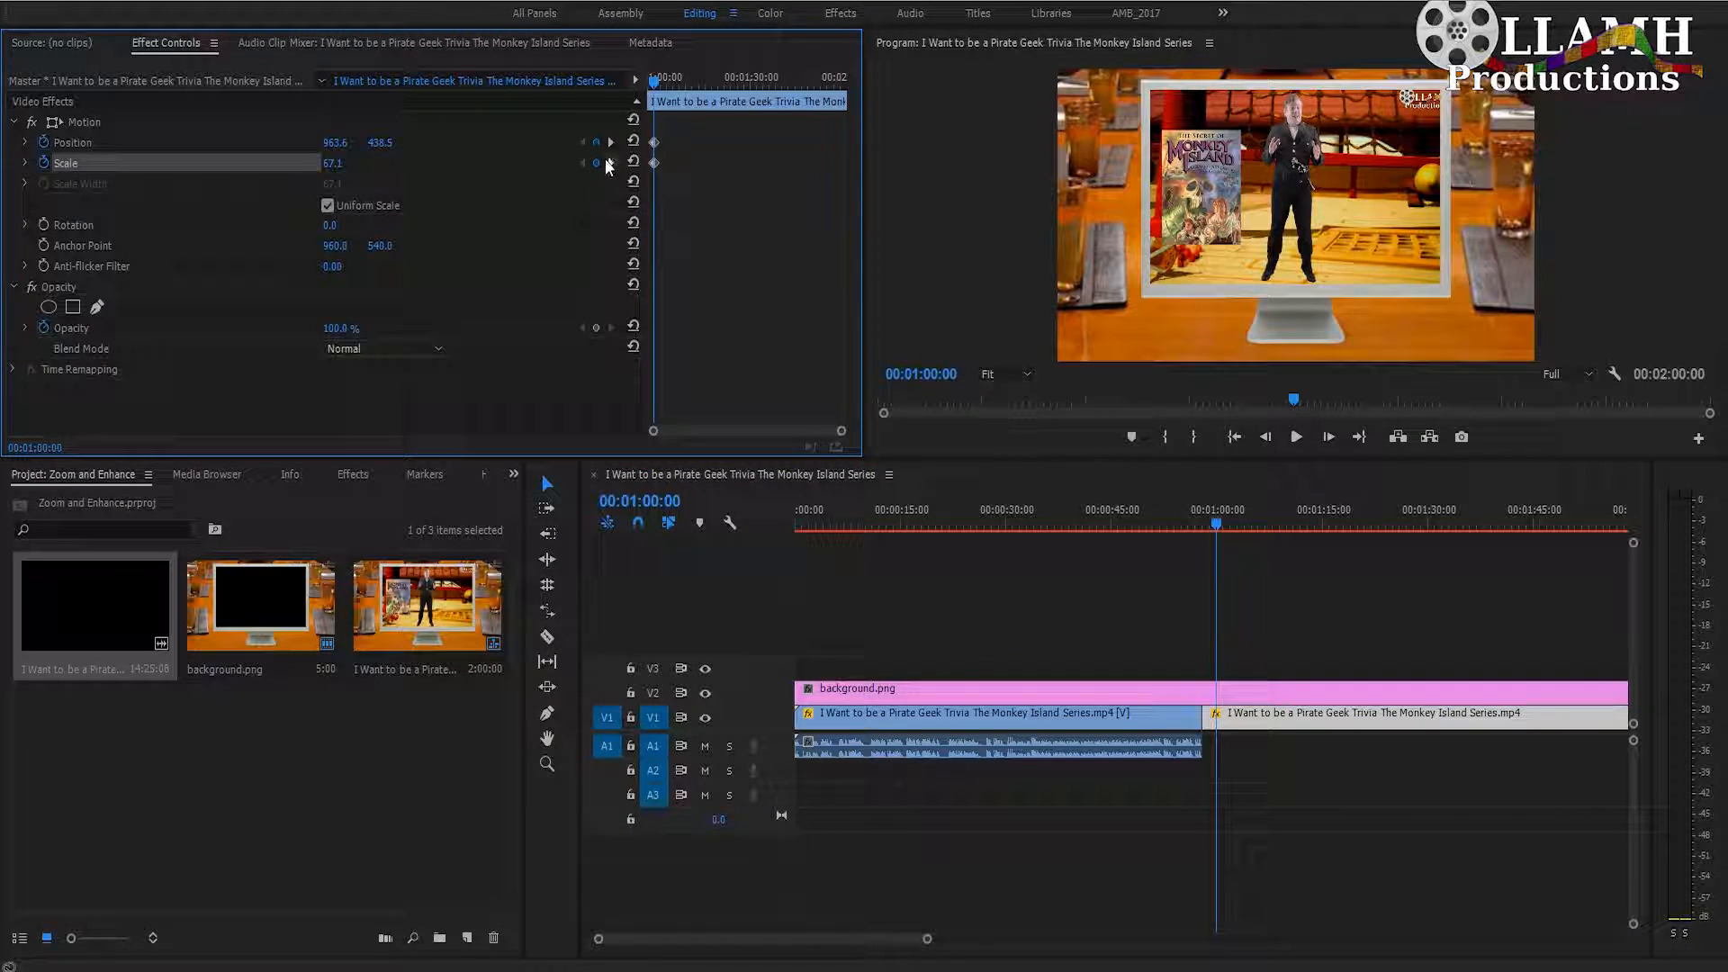
click(611, 144)
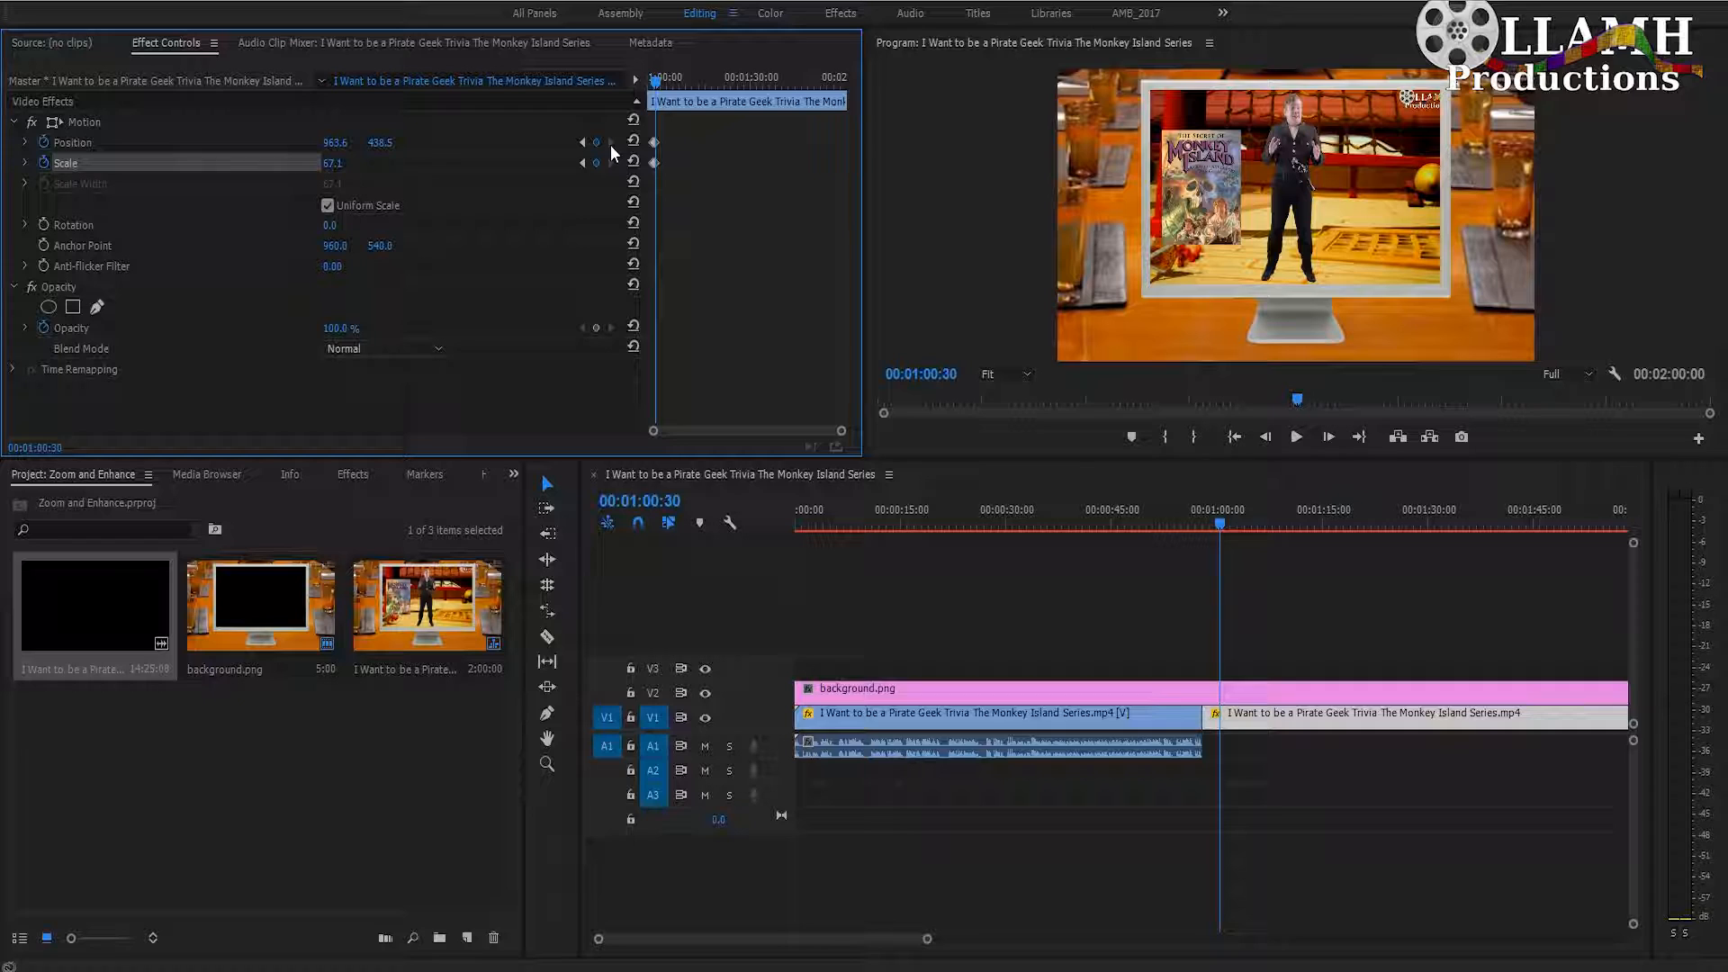
At the 00:01:00:30 keyframes, set the held-frame clip's Scale to 276.1 and move its Position to about 807.8, 652.3
click(333, 163)
text(118.1)
key(Return)
drag(334, 163, 477, 163)
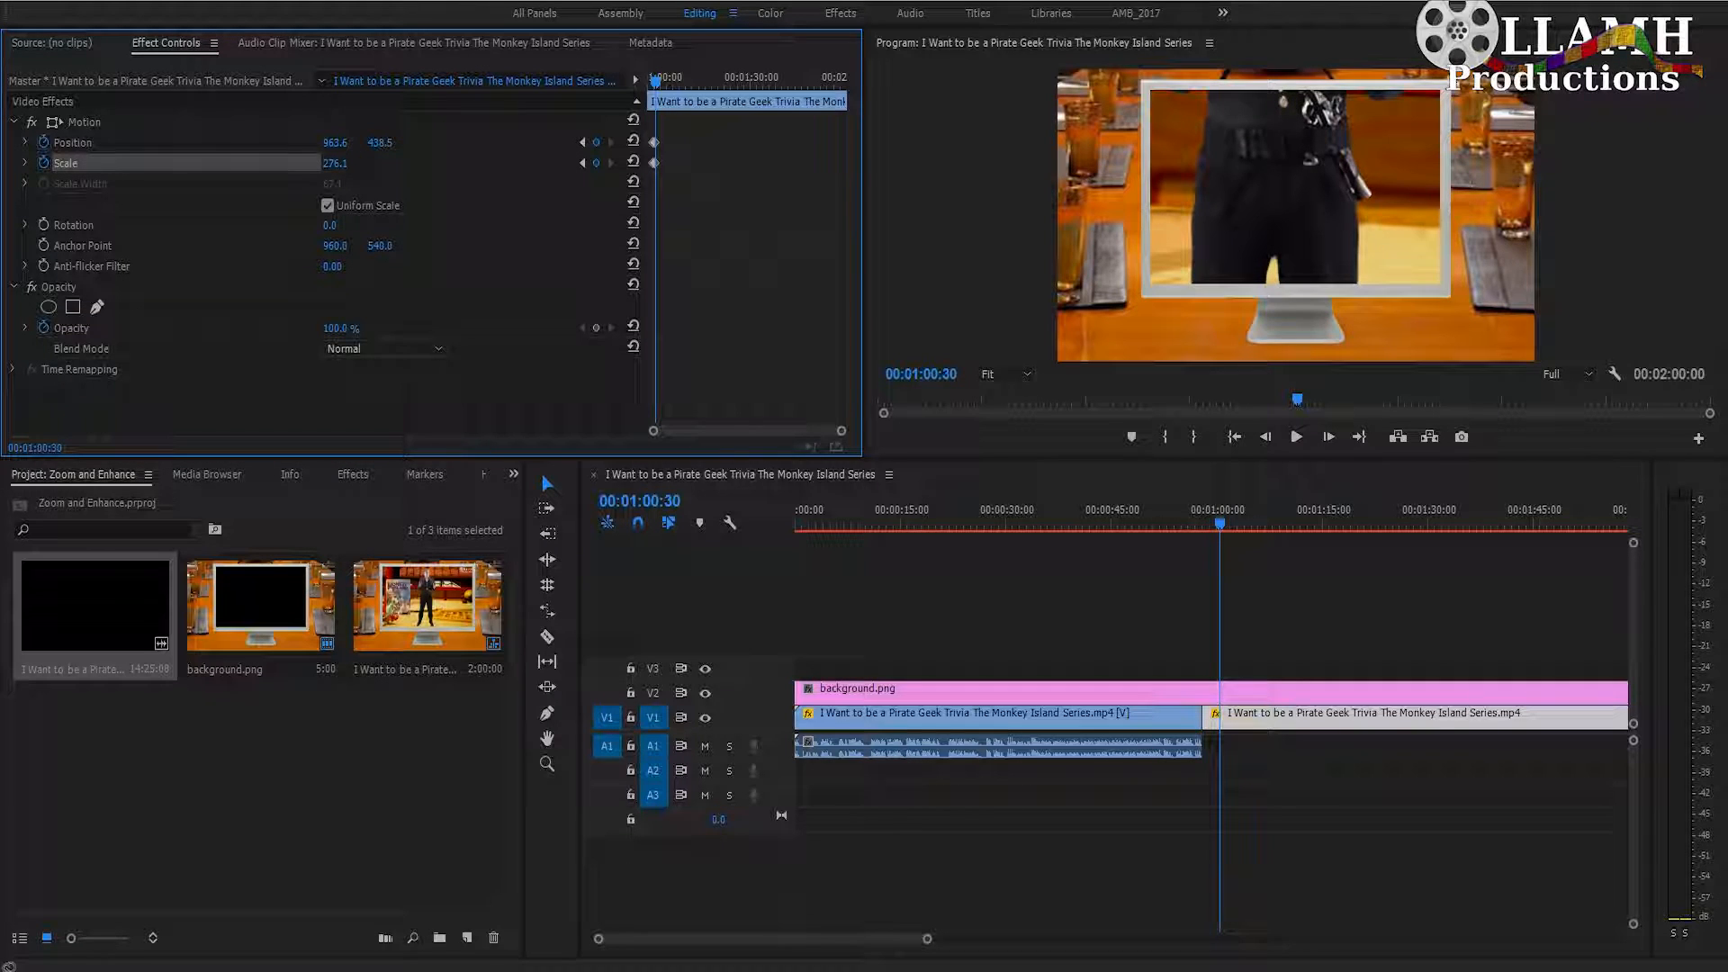
click(372, 123)
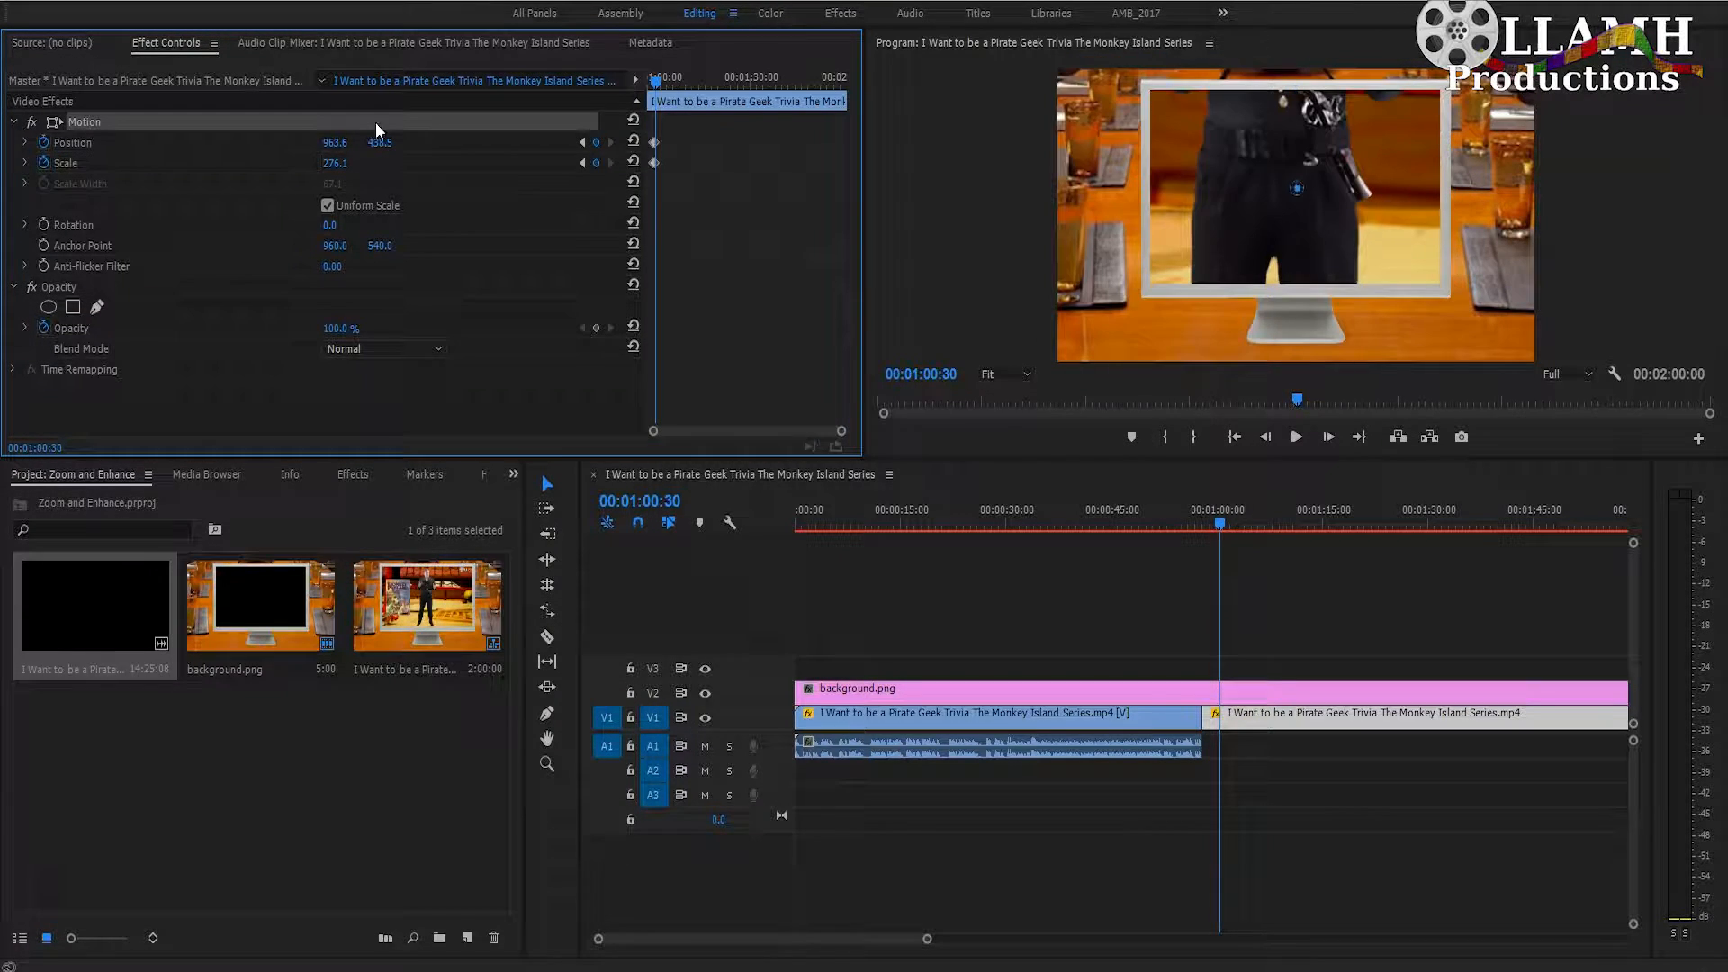
drag(1393, 153, 1353, 209)
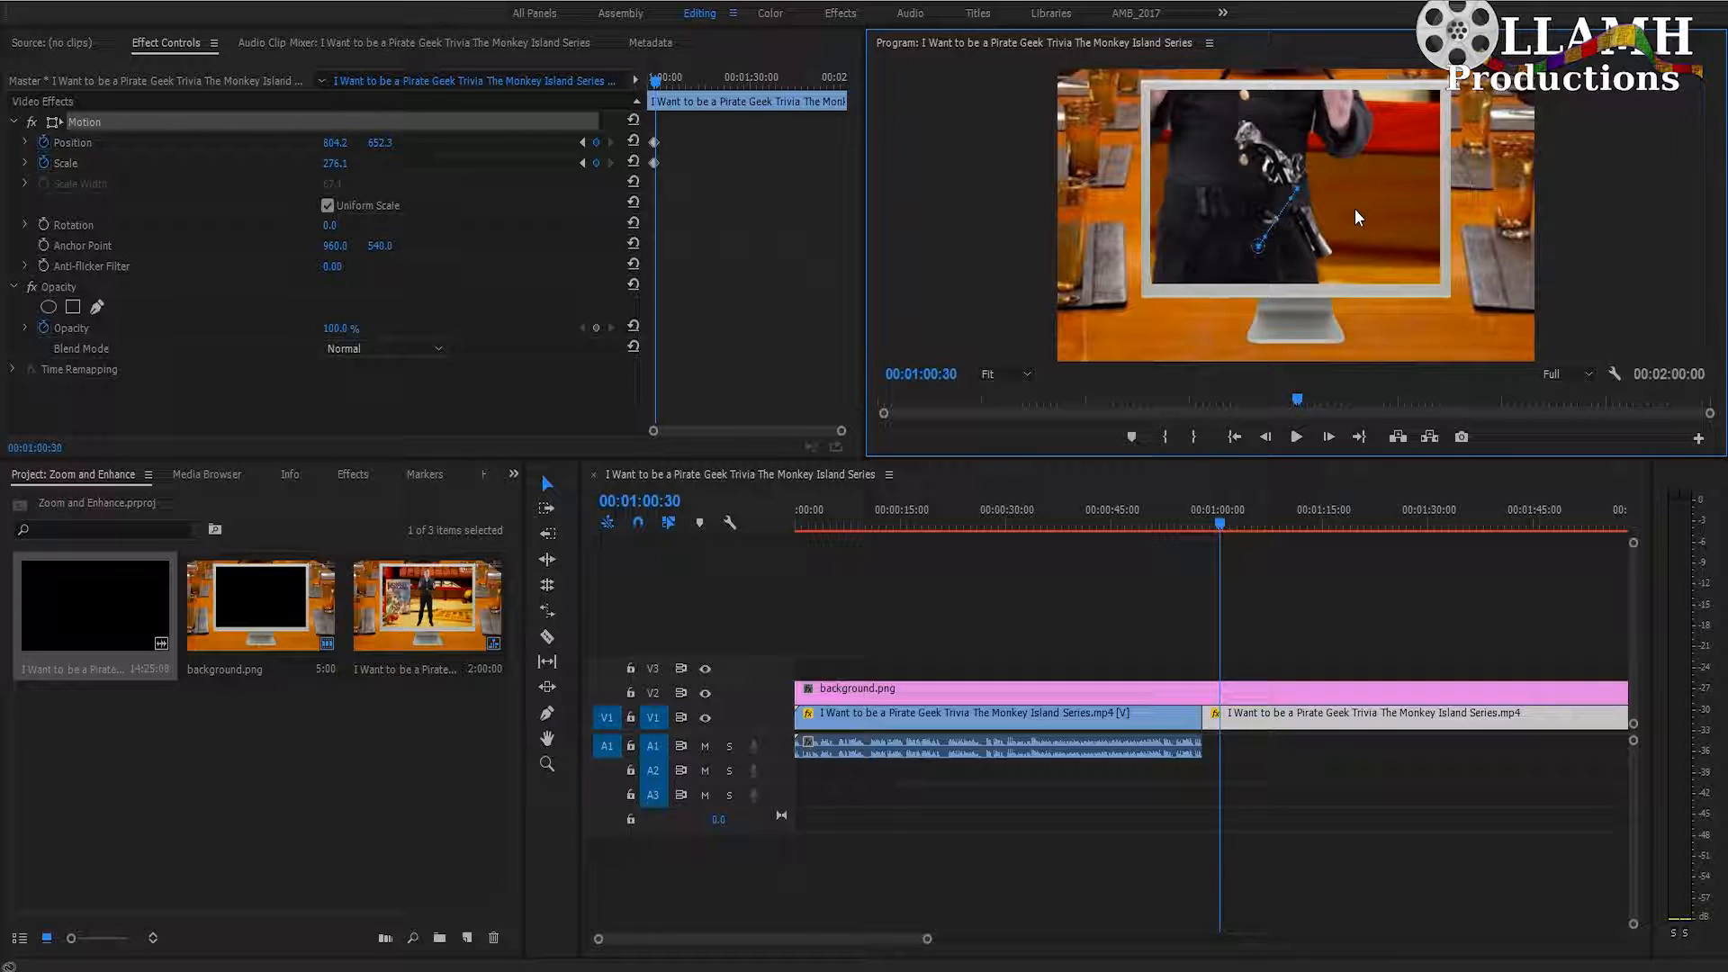
click(1330, 576)
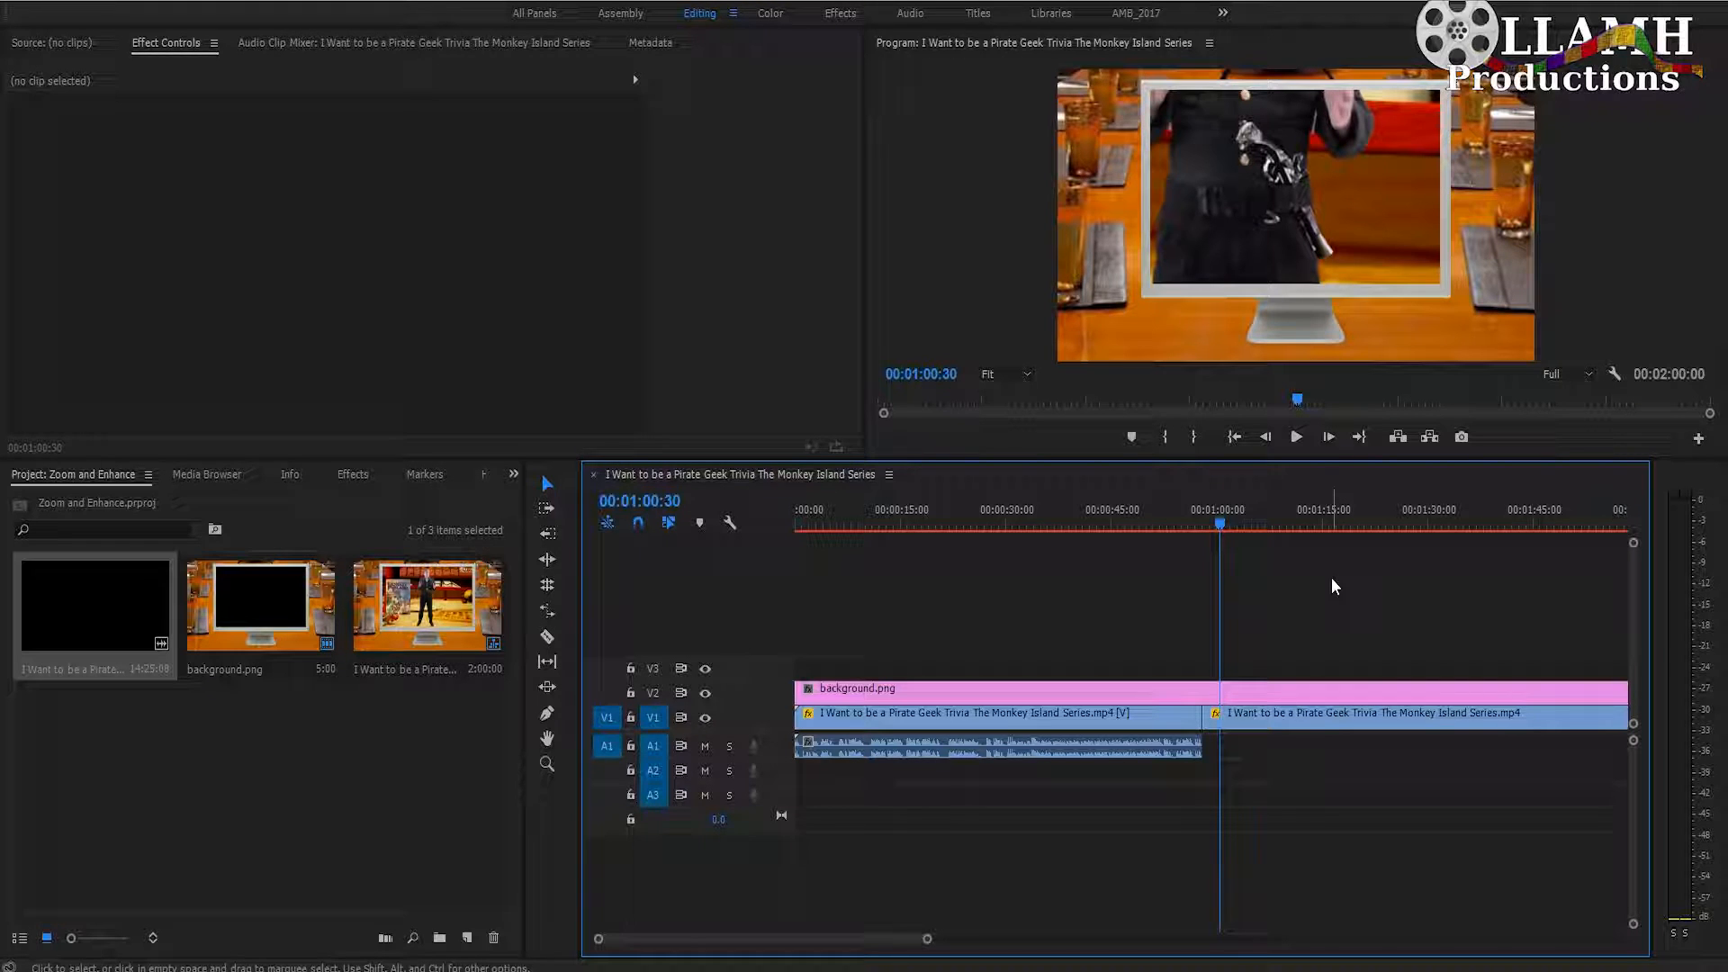
Apply the Mosaic video effect to the held-frame clip, with the playhead at its 00:01:00:00 keyframes
click(1276, 712)
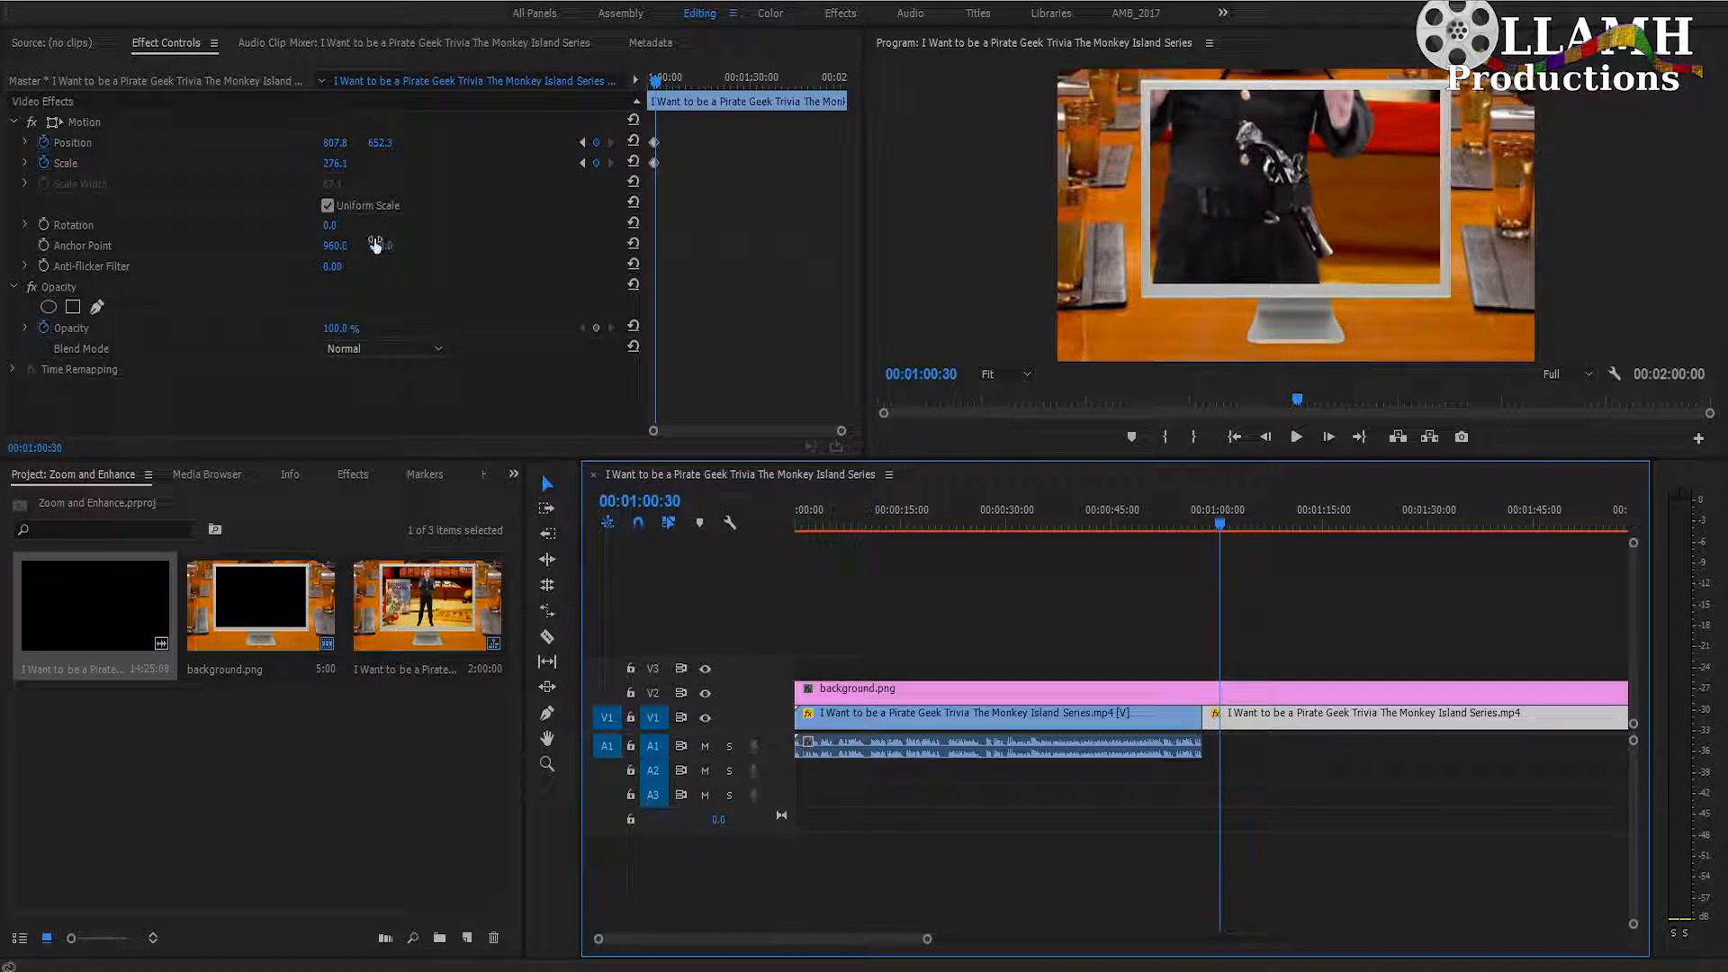
click(584, 162)
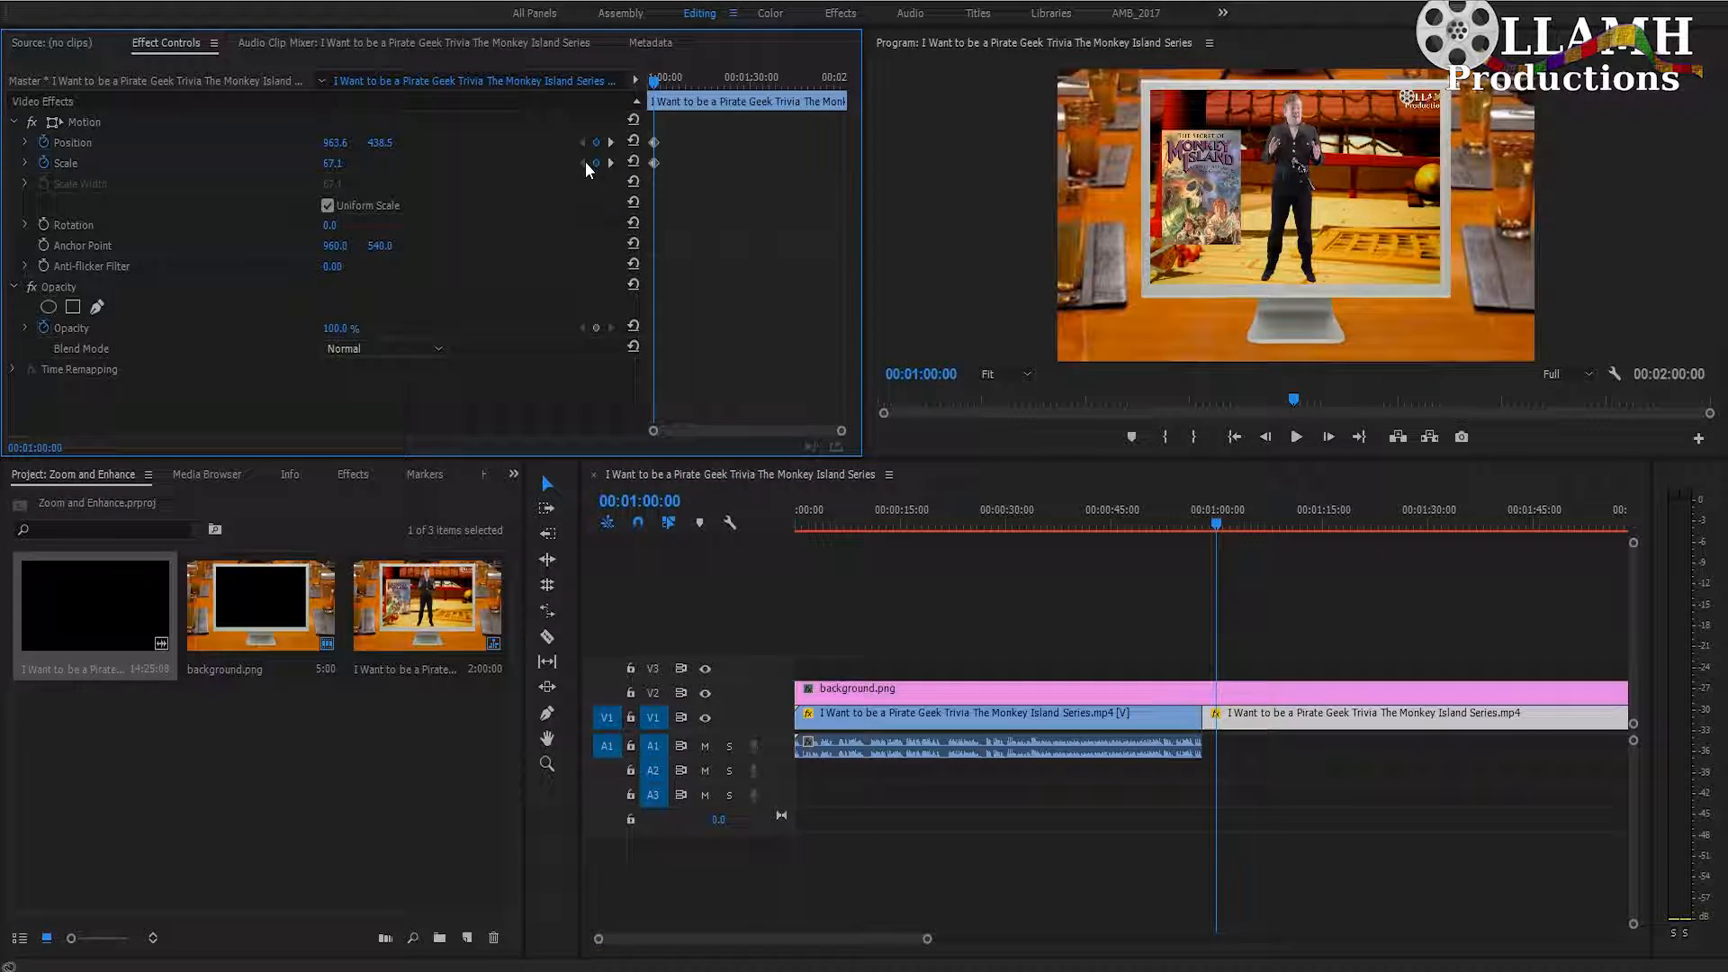
click(609, 163)
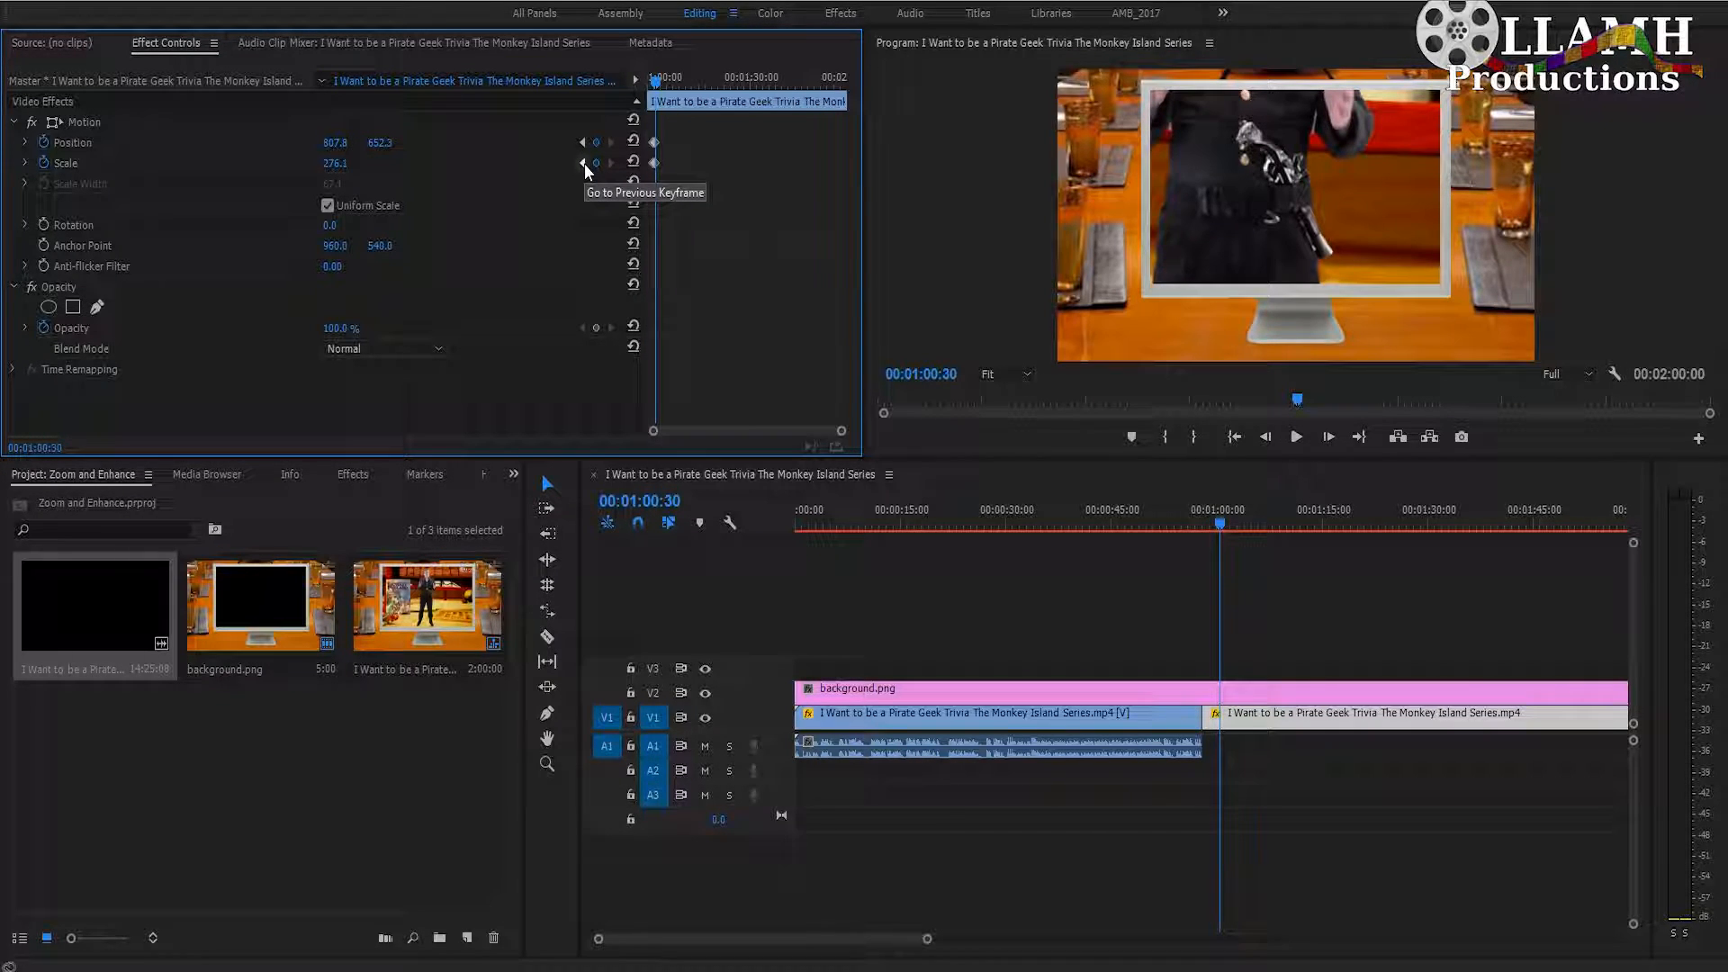
click(585, 164)
click(354, 475)
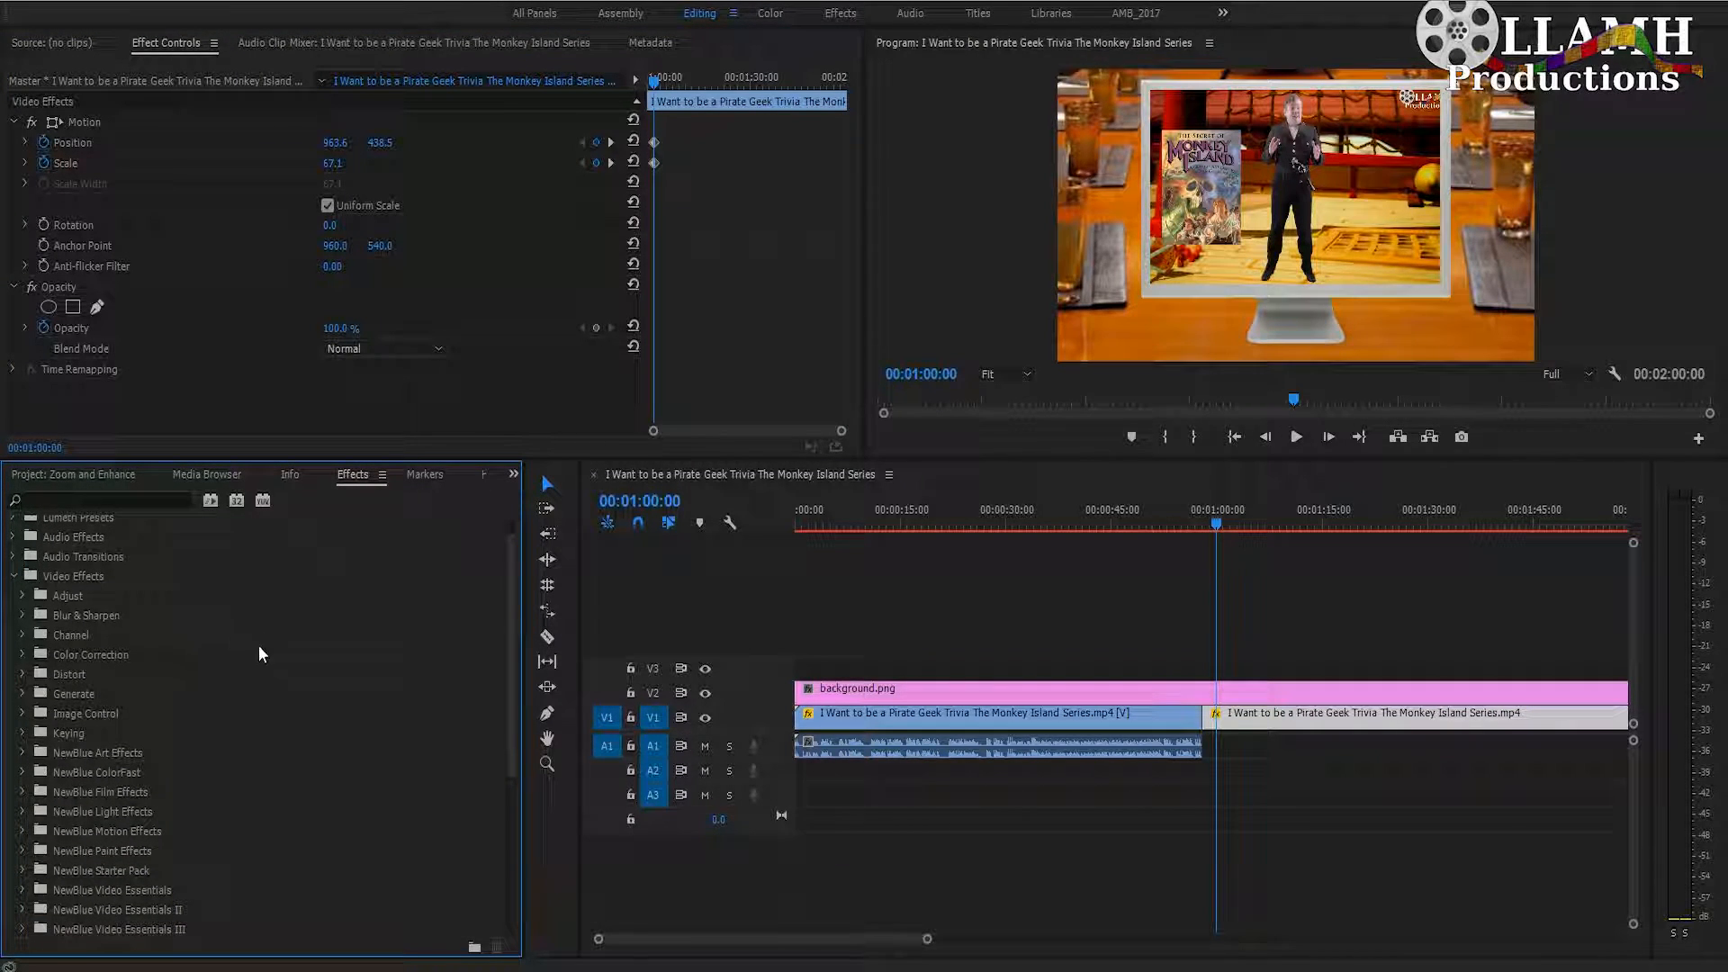
scroll(324, 677, down, 5)
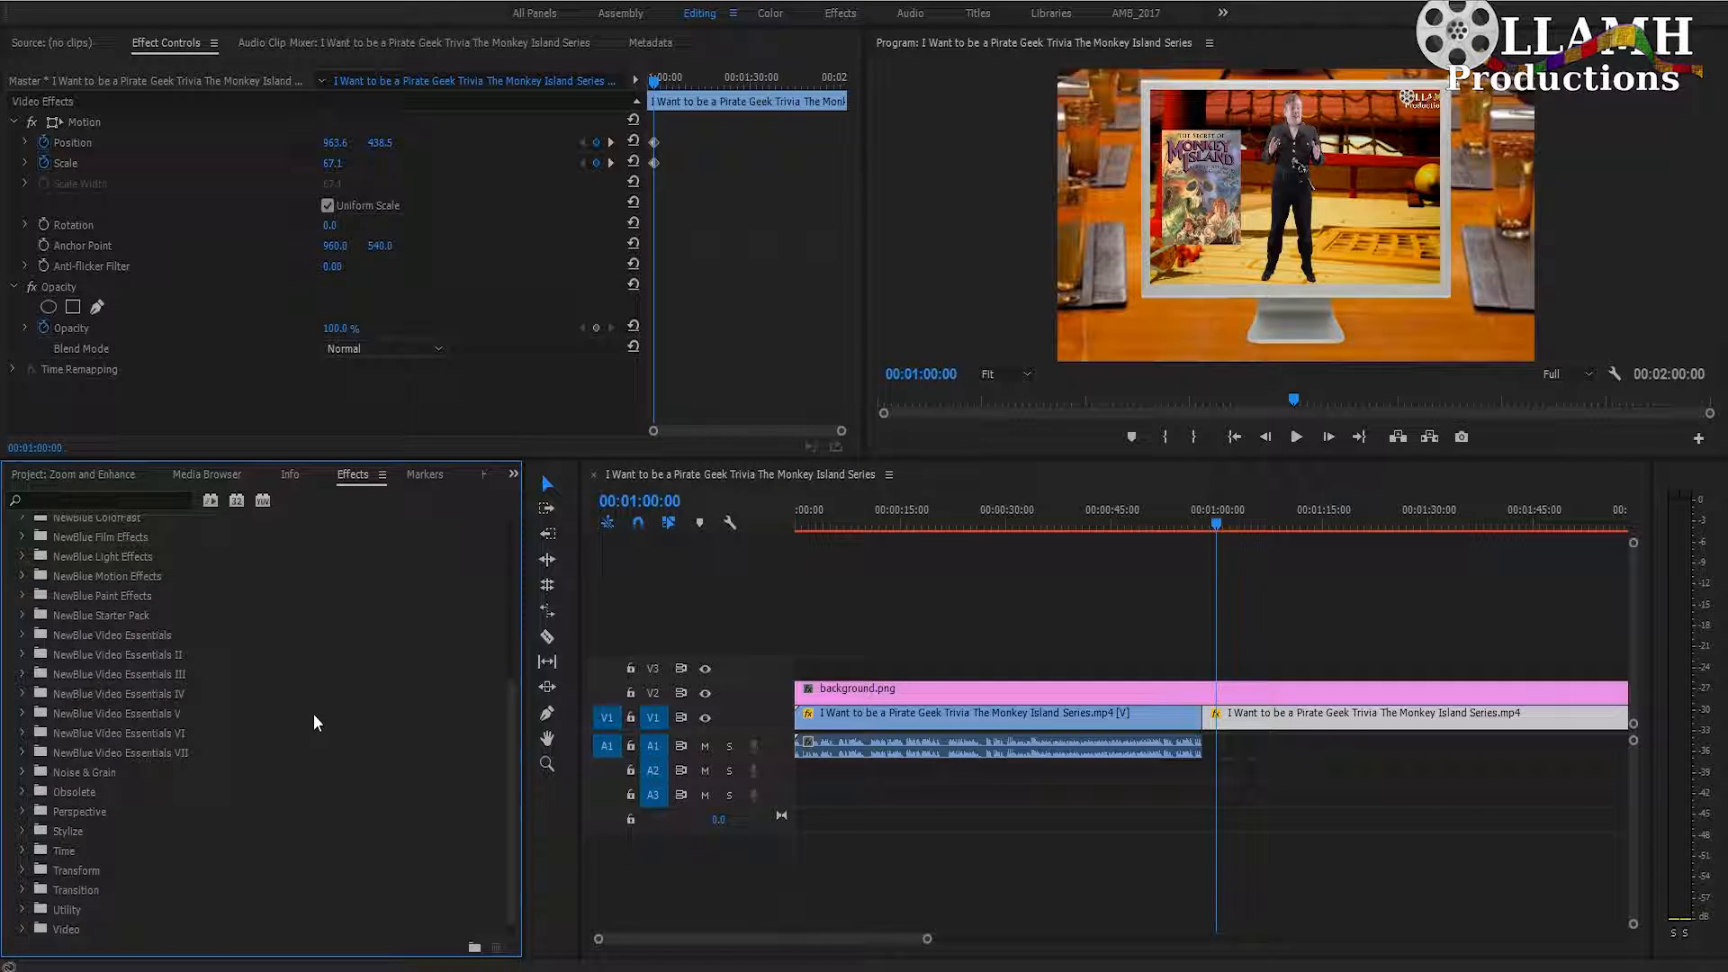
click(23, 811)
scroll(381, 786, down, 3)
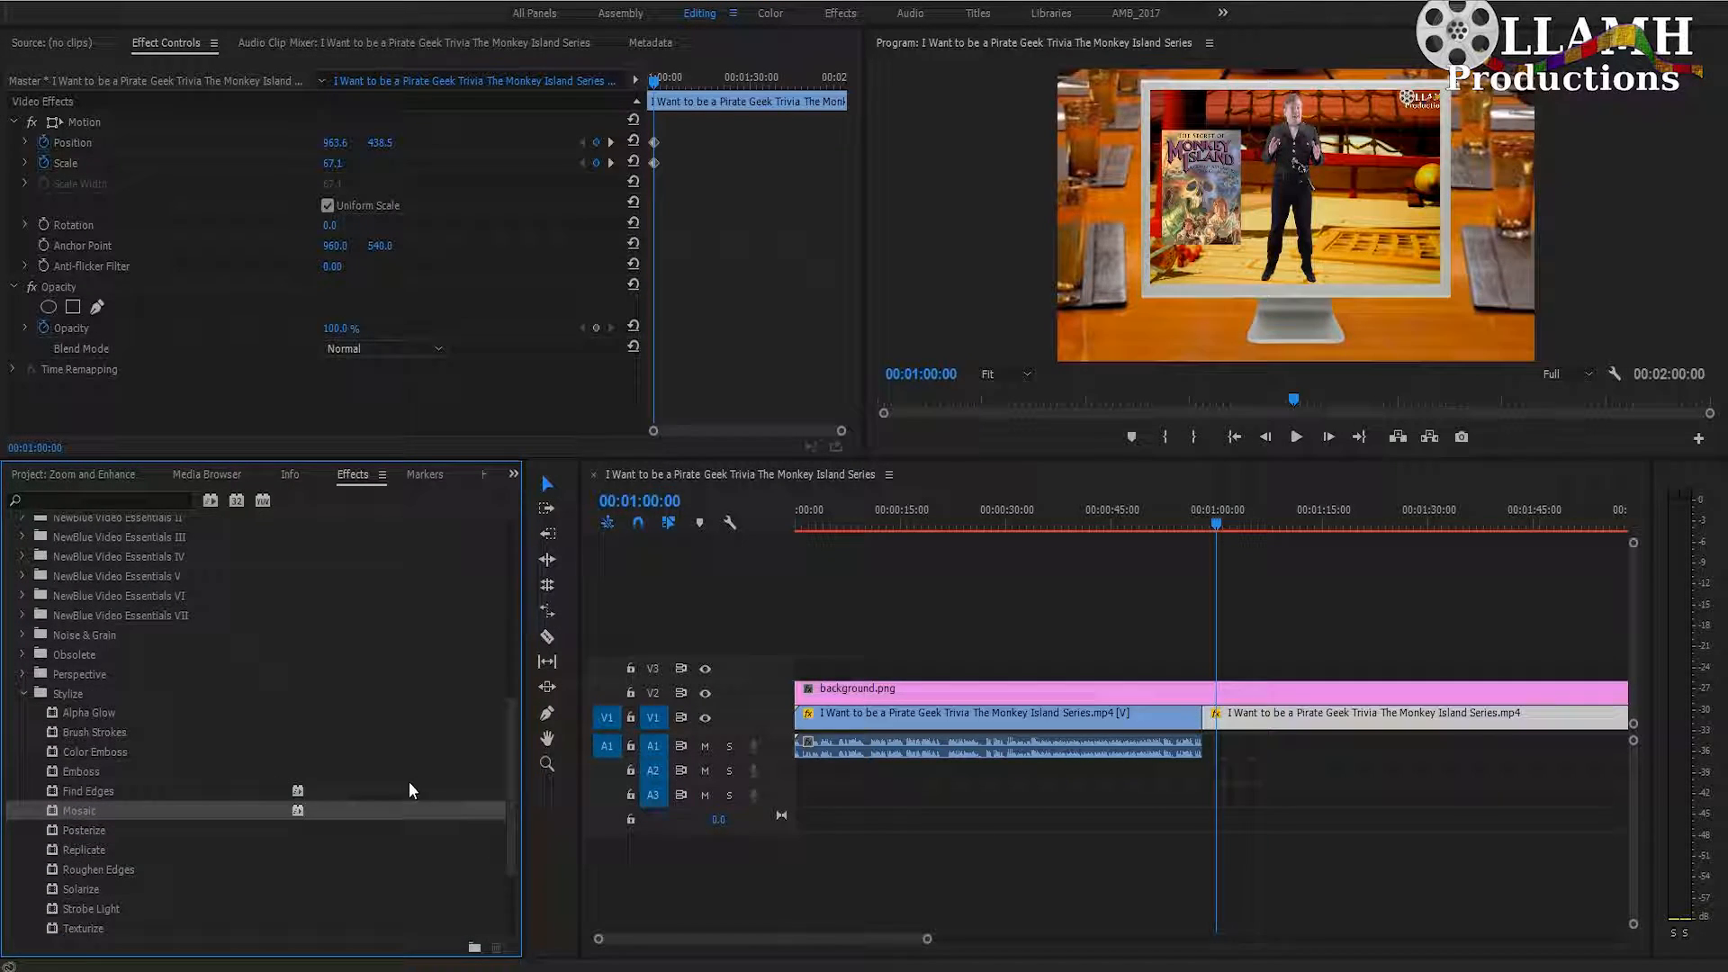
double_click(110, 810)
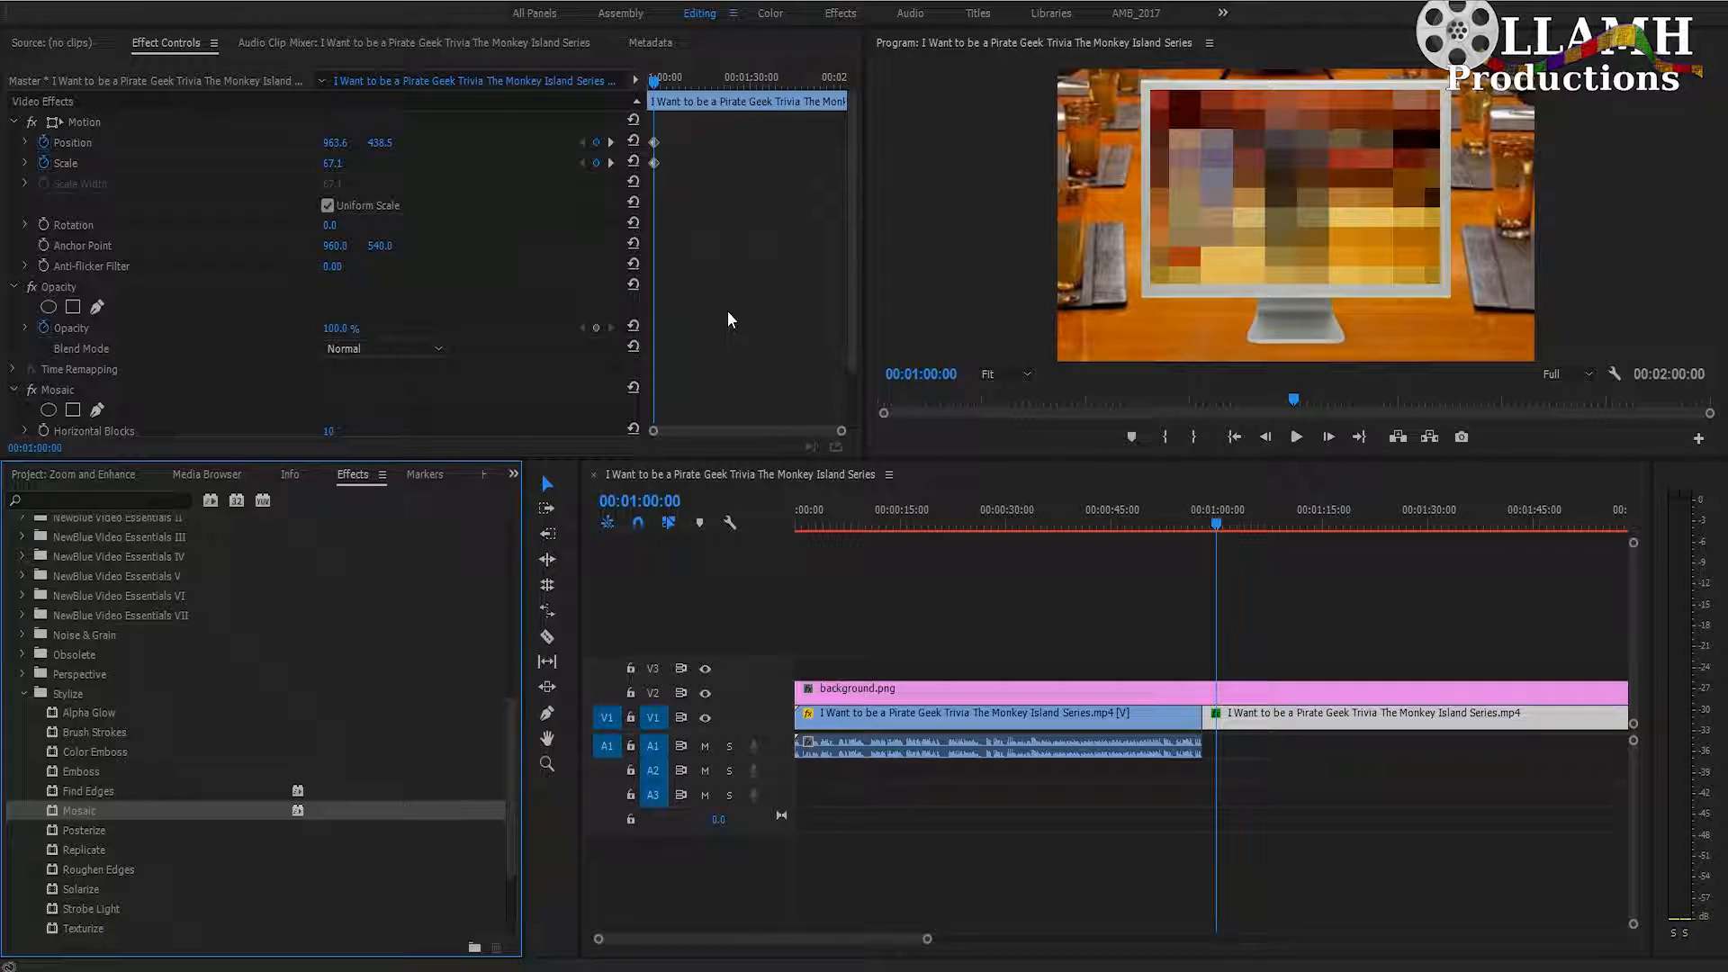
Set the Mosaic effect's Horizontal Blocks and Vertical Blocks to 75
scroll(733, 315, down, 2)
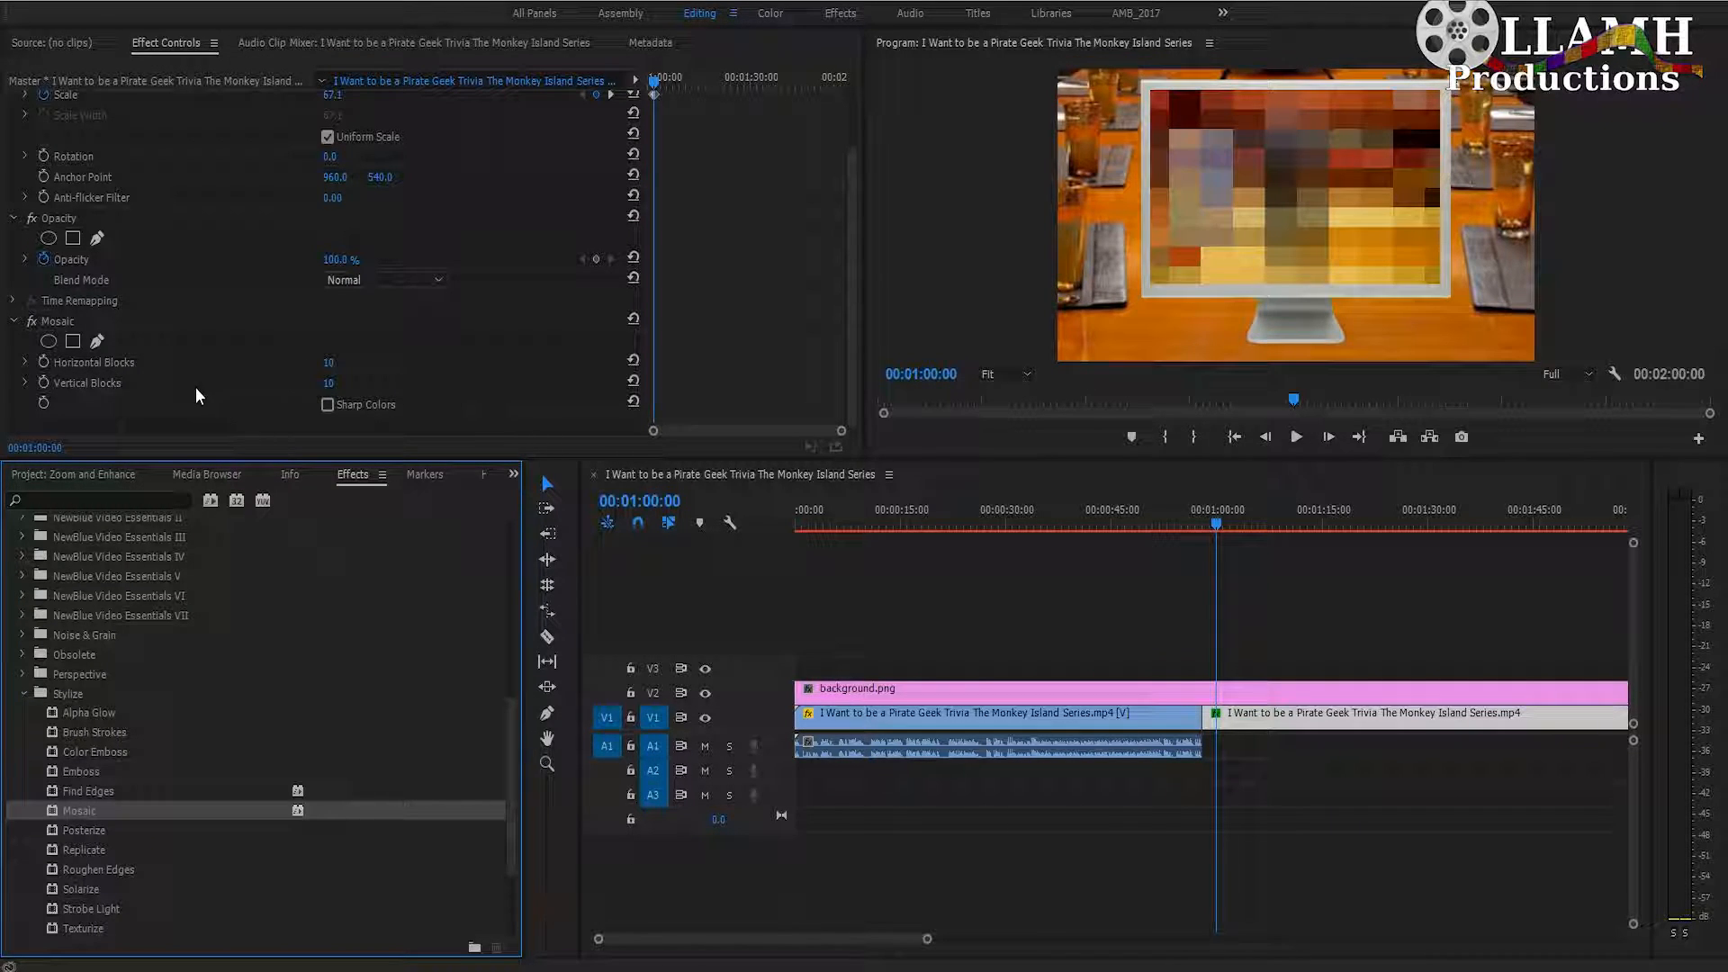
click(330, 362)
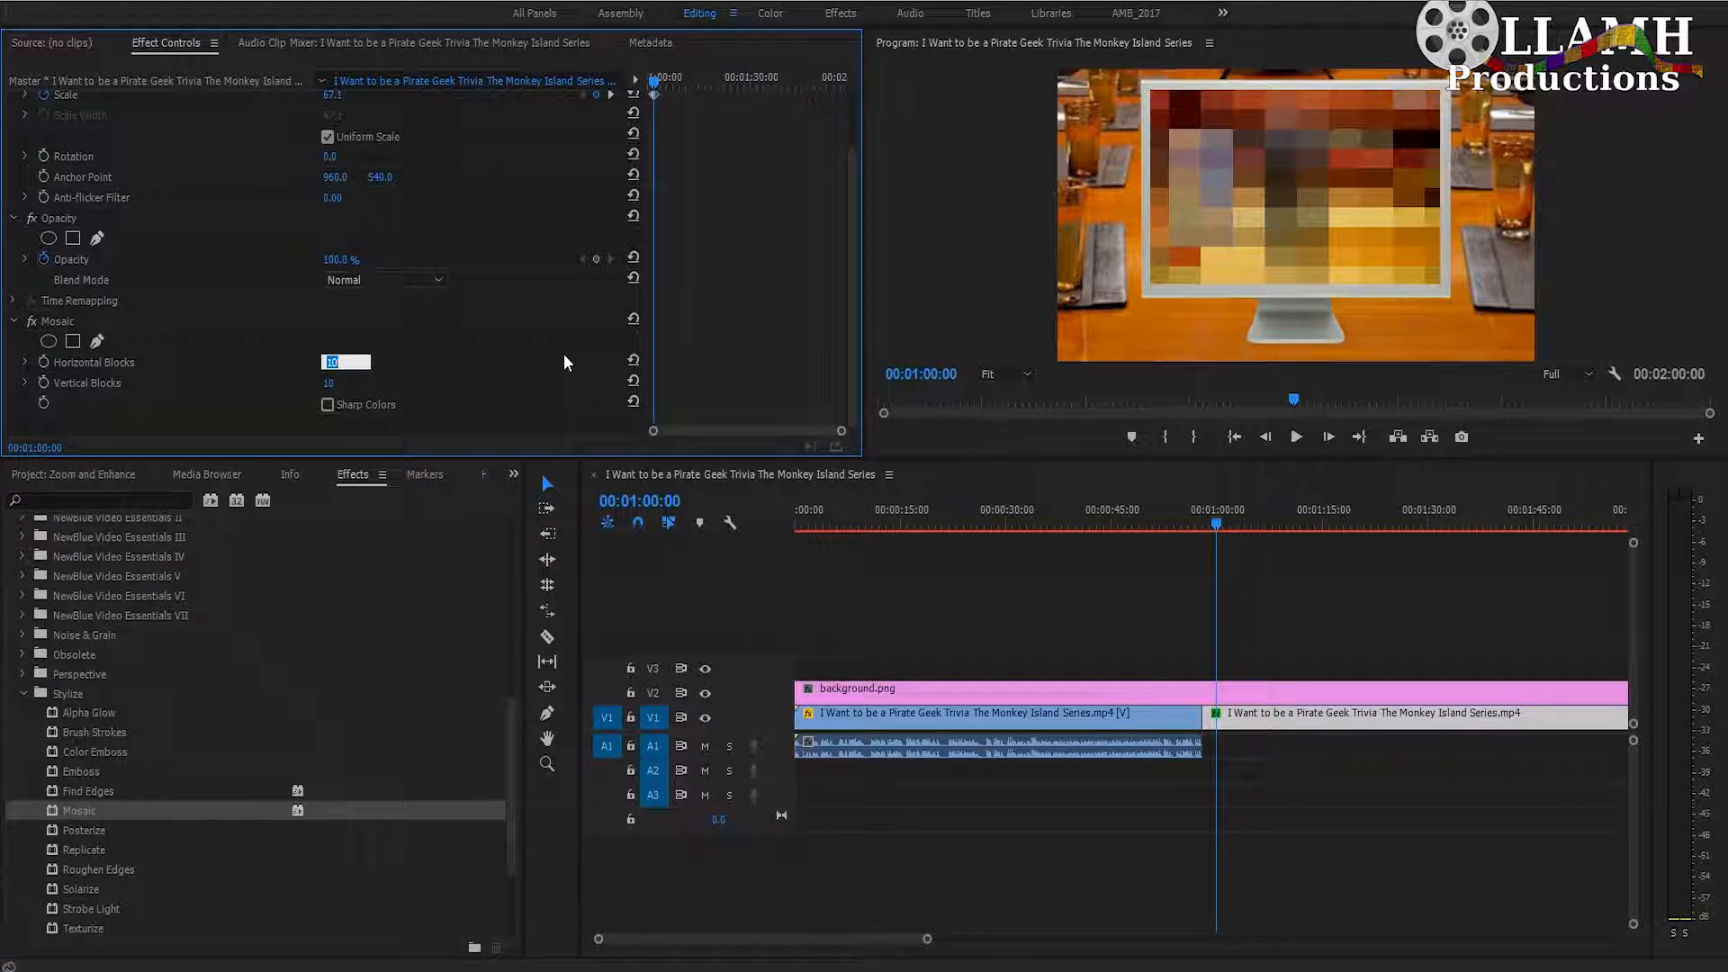
text(75)
key(Tab)
text(75)
key(Return)
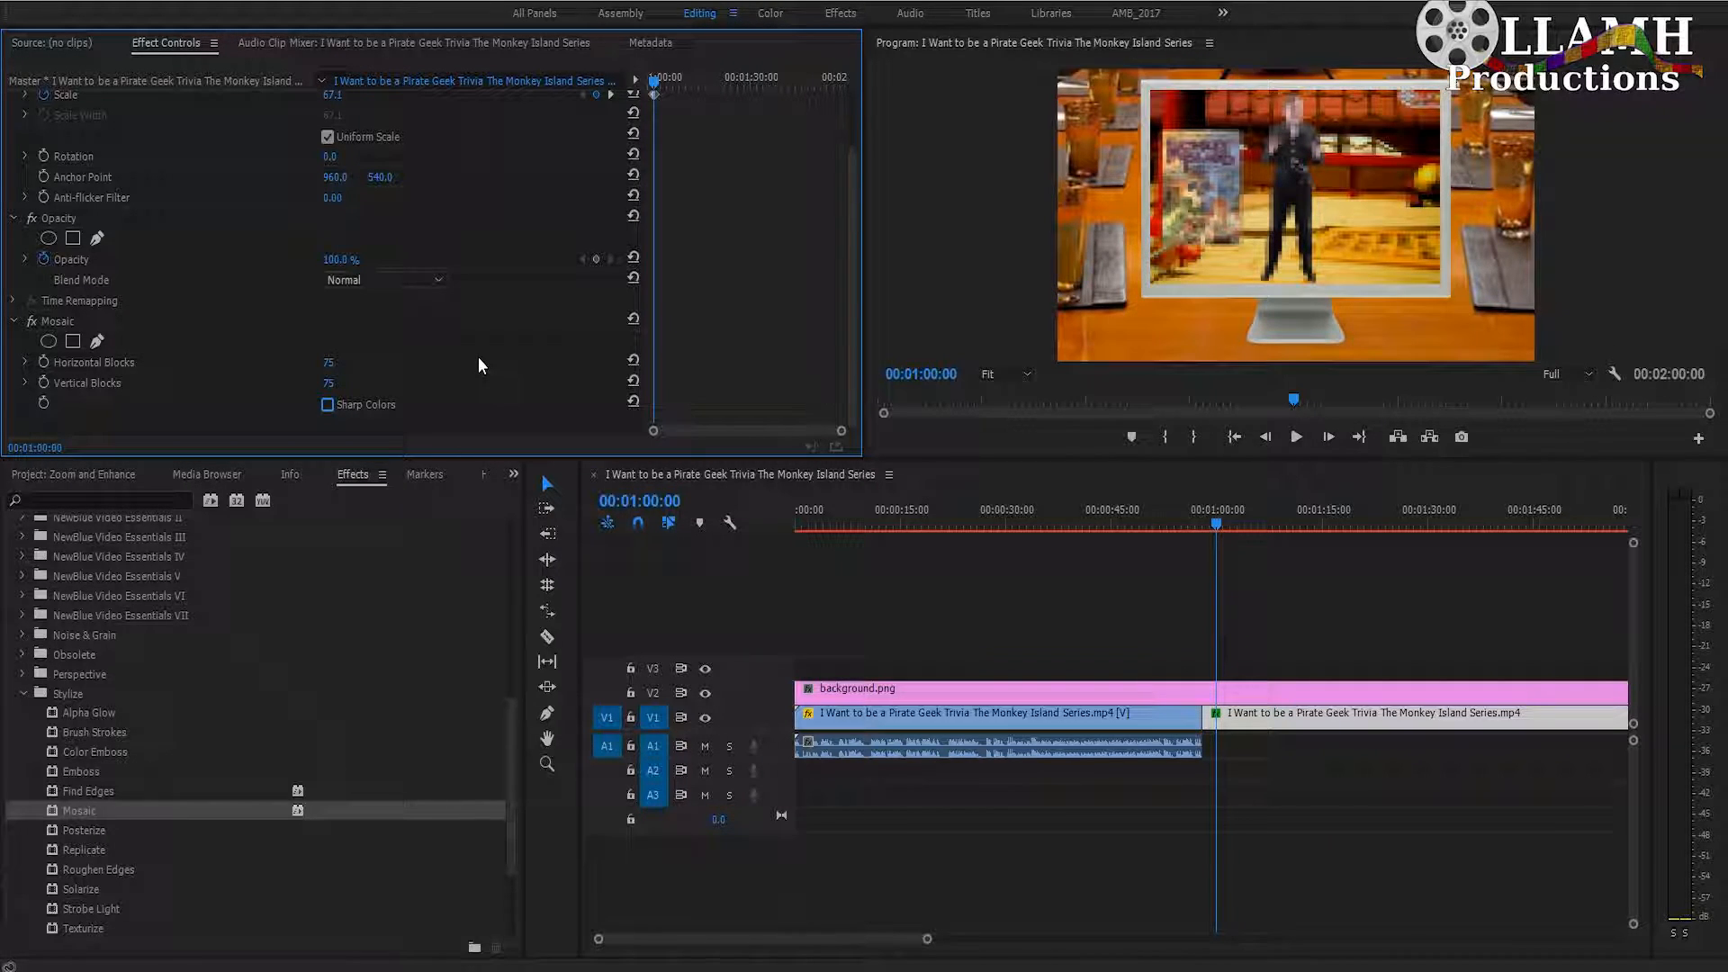
Draw a closed four-point Mosaic mask around the edges of the monitor's screen
click(98, 341)
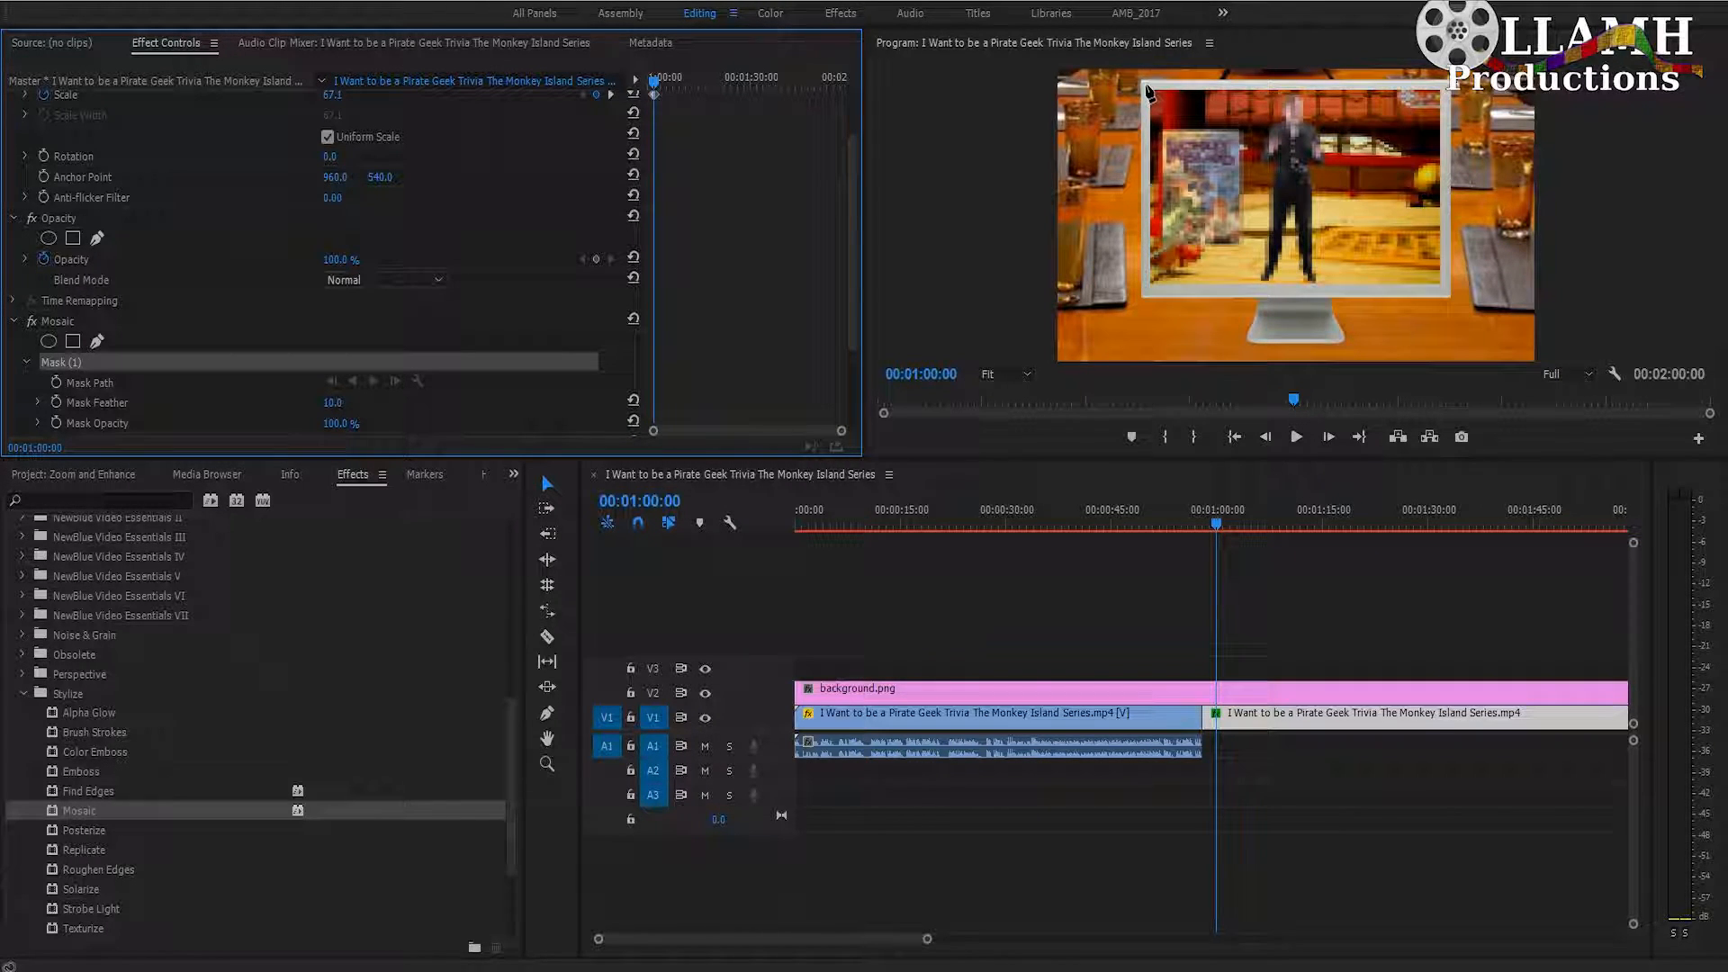
click(1143, 85)
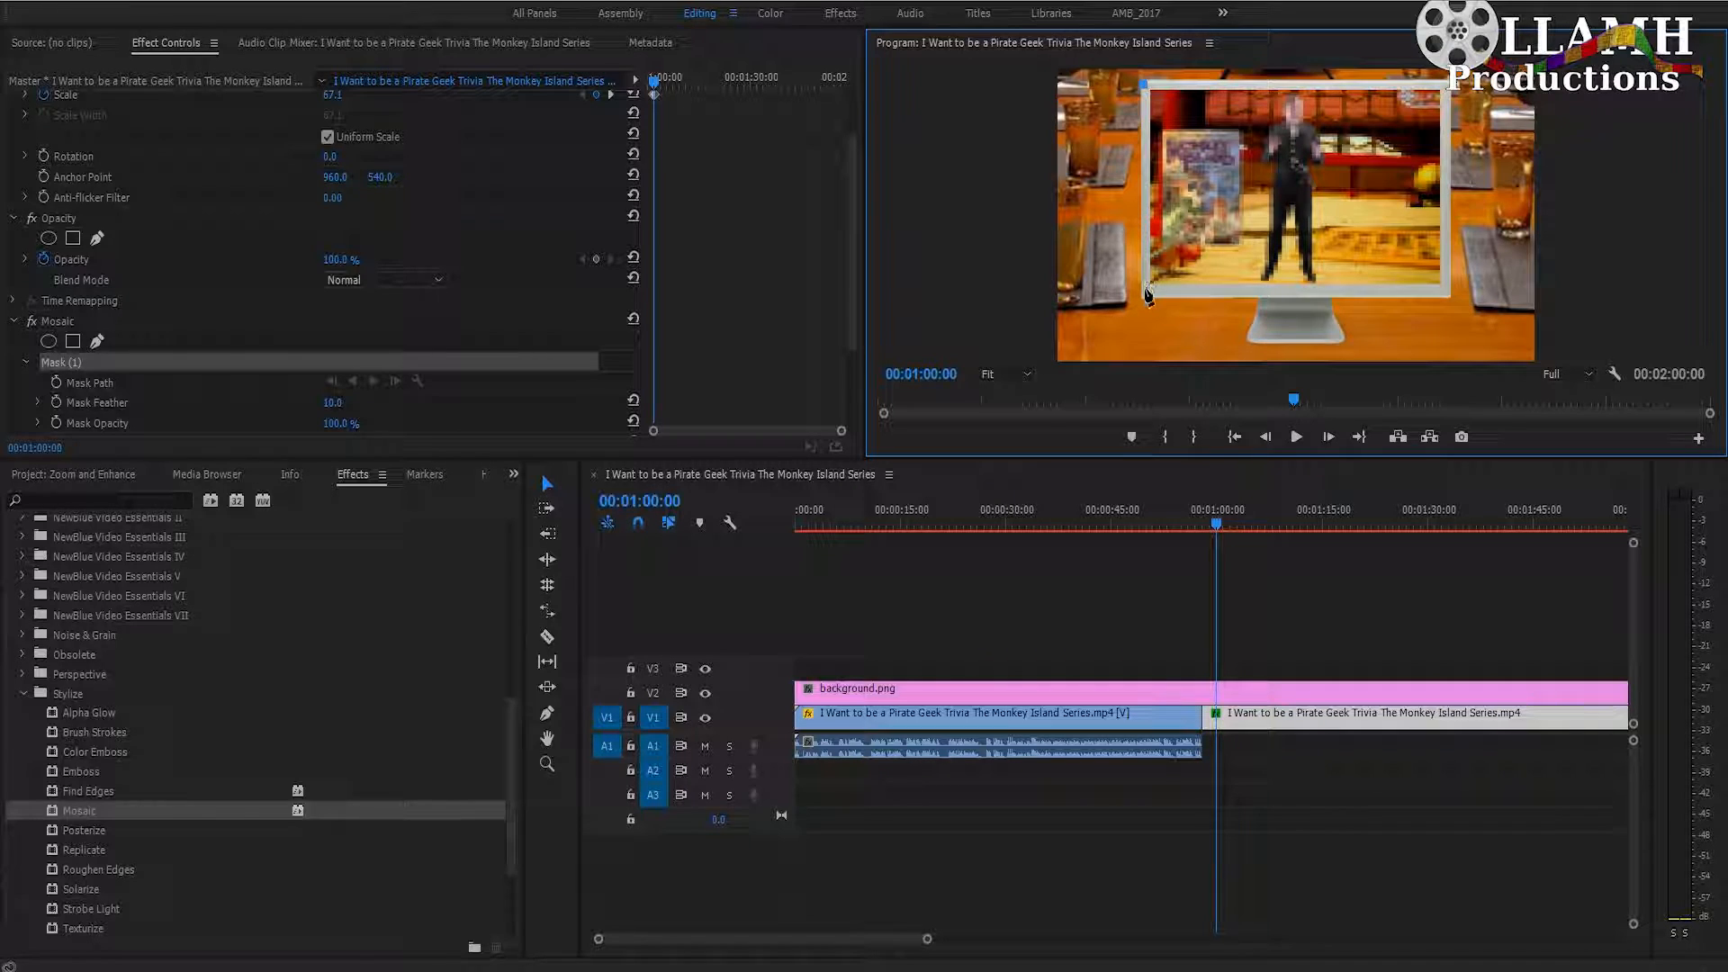
click(1145, 292)
click(1446, 293)
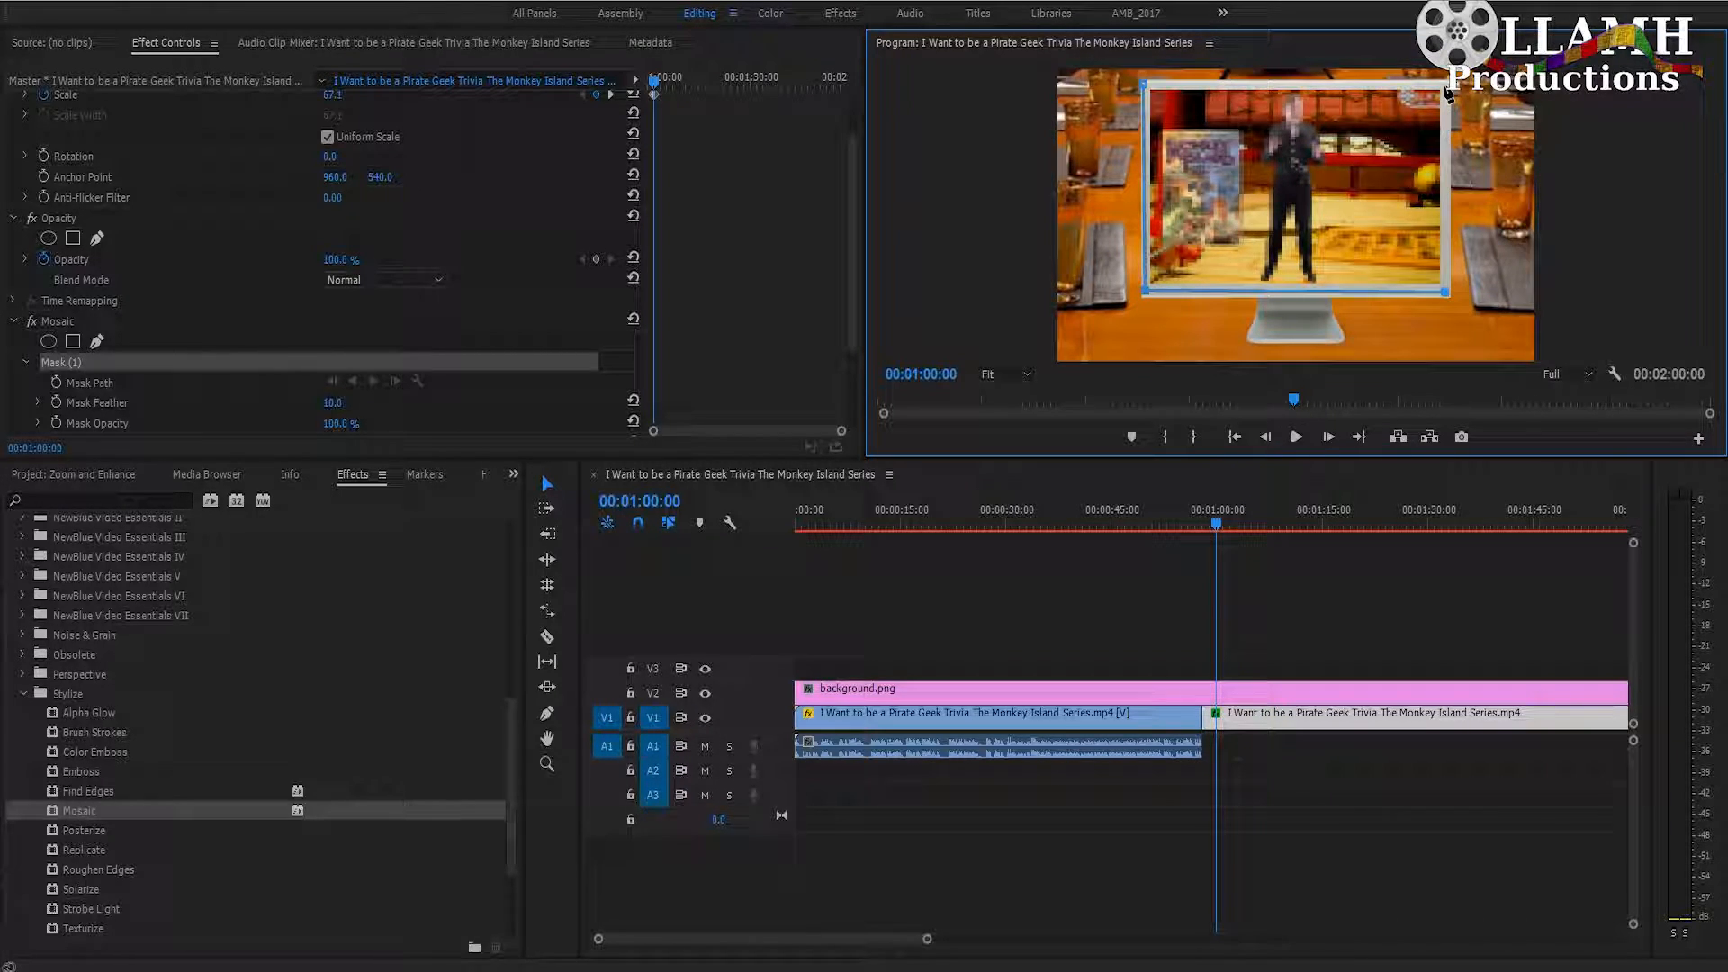
click(1445, 84)
click(1145, 85)
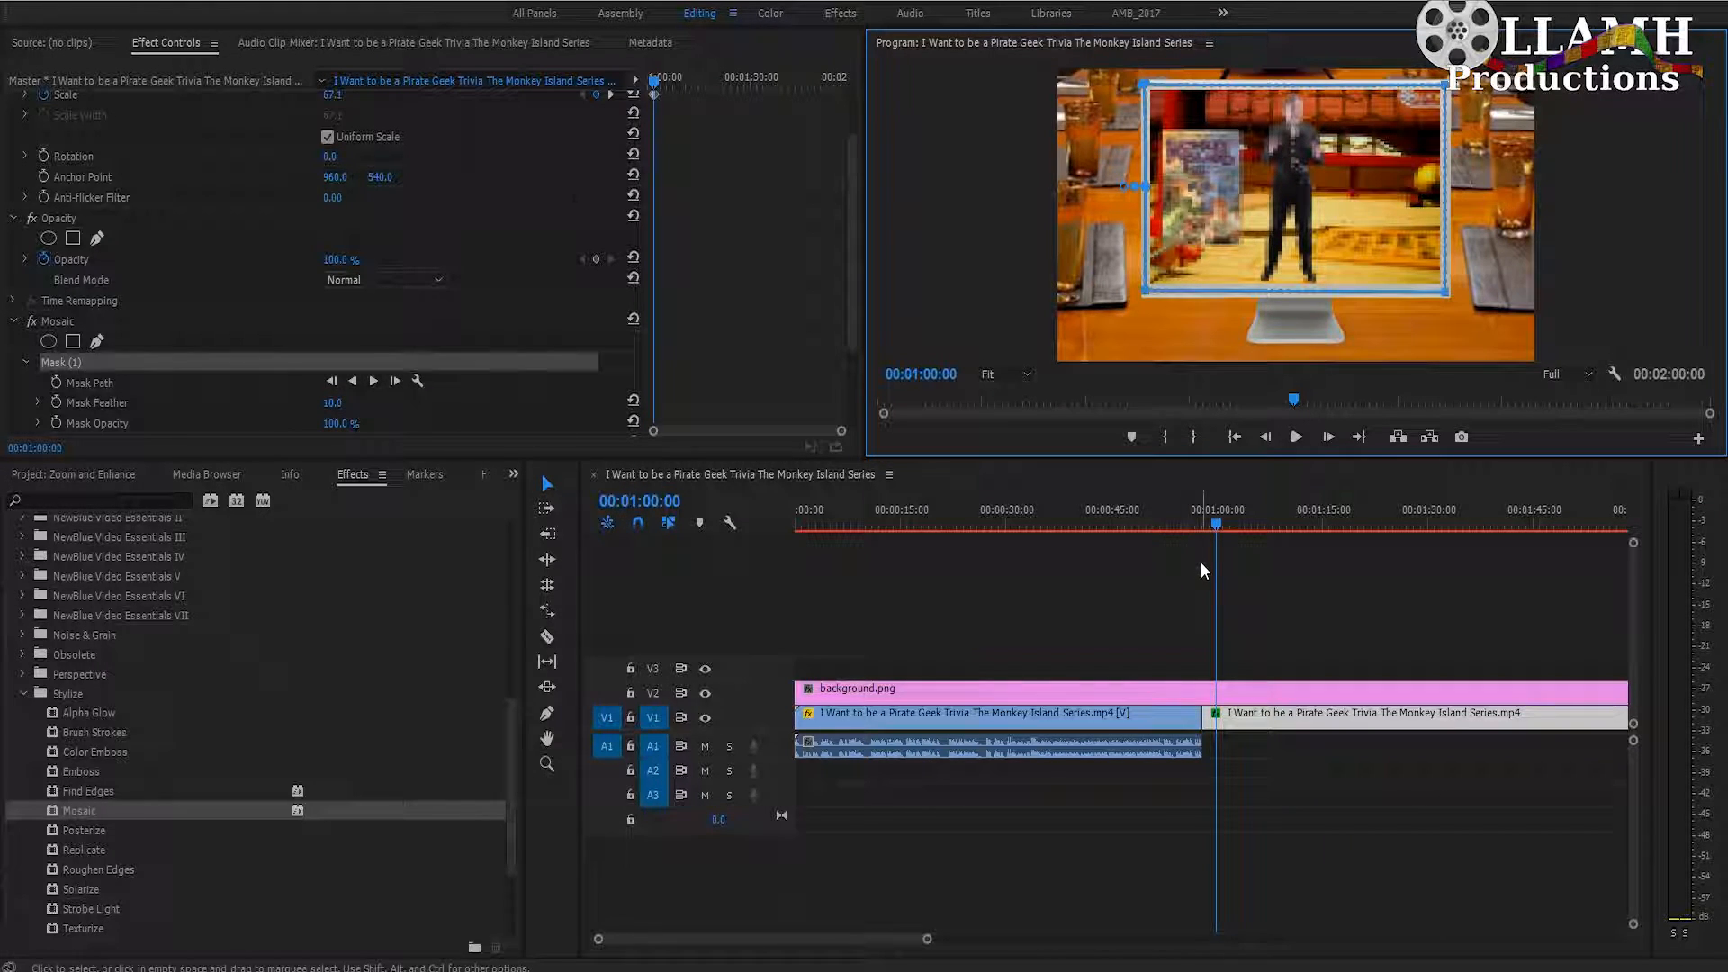
Enable Mask Opacity keyframing for the Mosaic mask at 00:01:00:00 and add another Mask Opacity keyframe at 00:01:00:30
scroll(768, 315, down, 2)
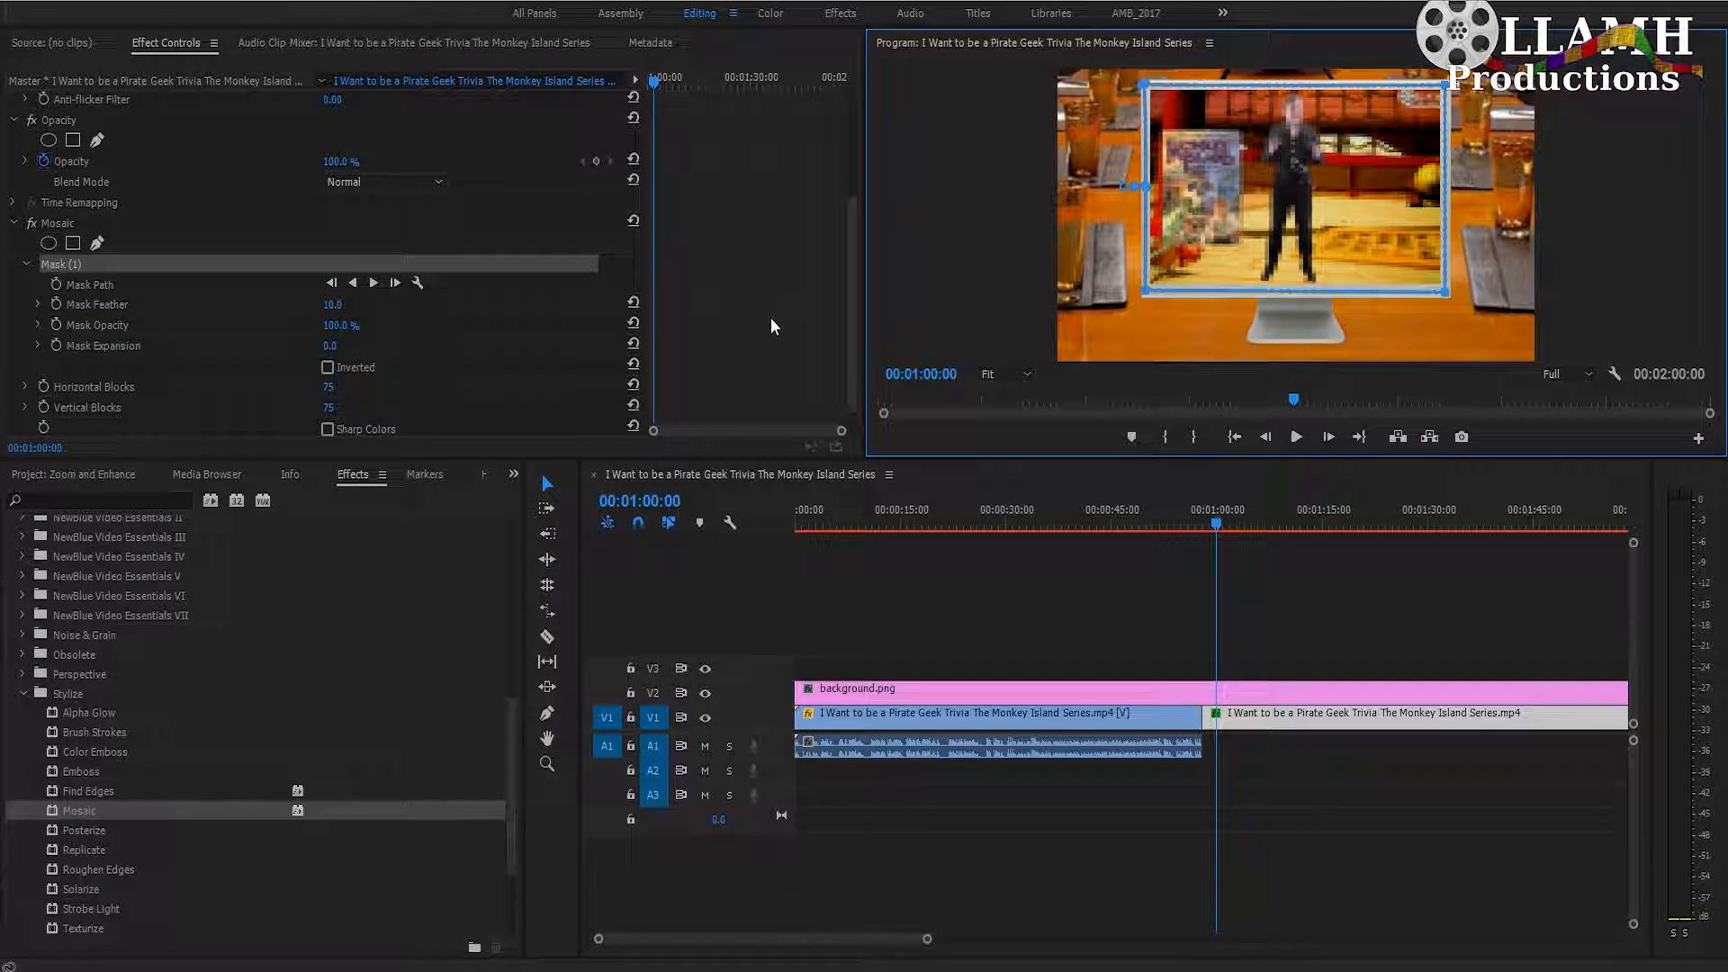
scroll(840, 327, up, 3)
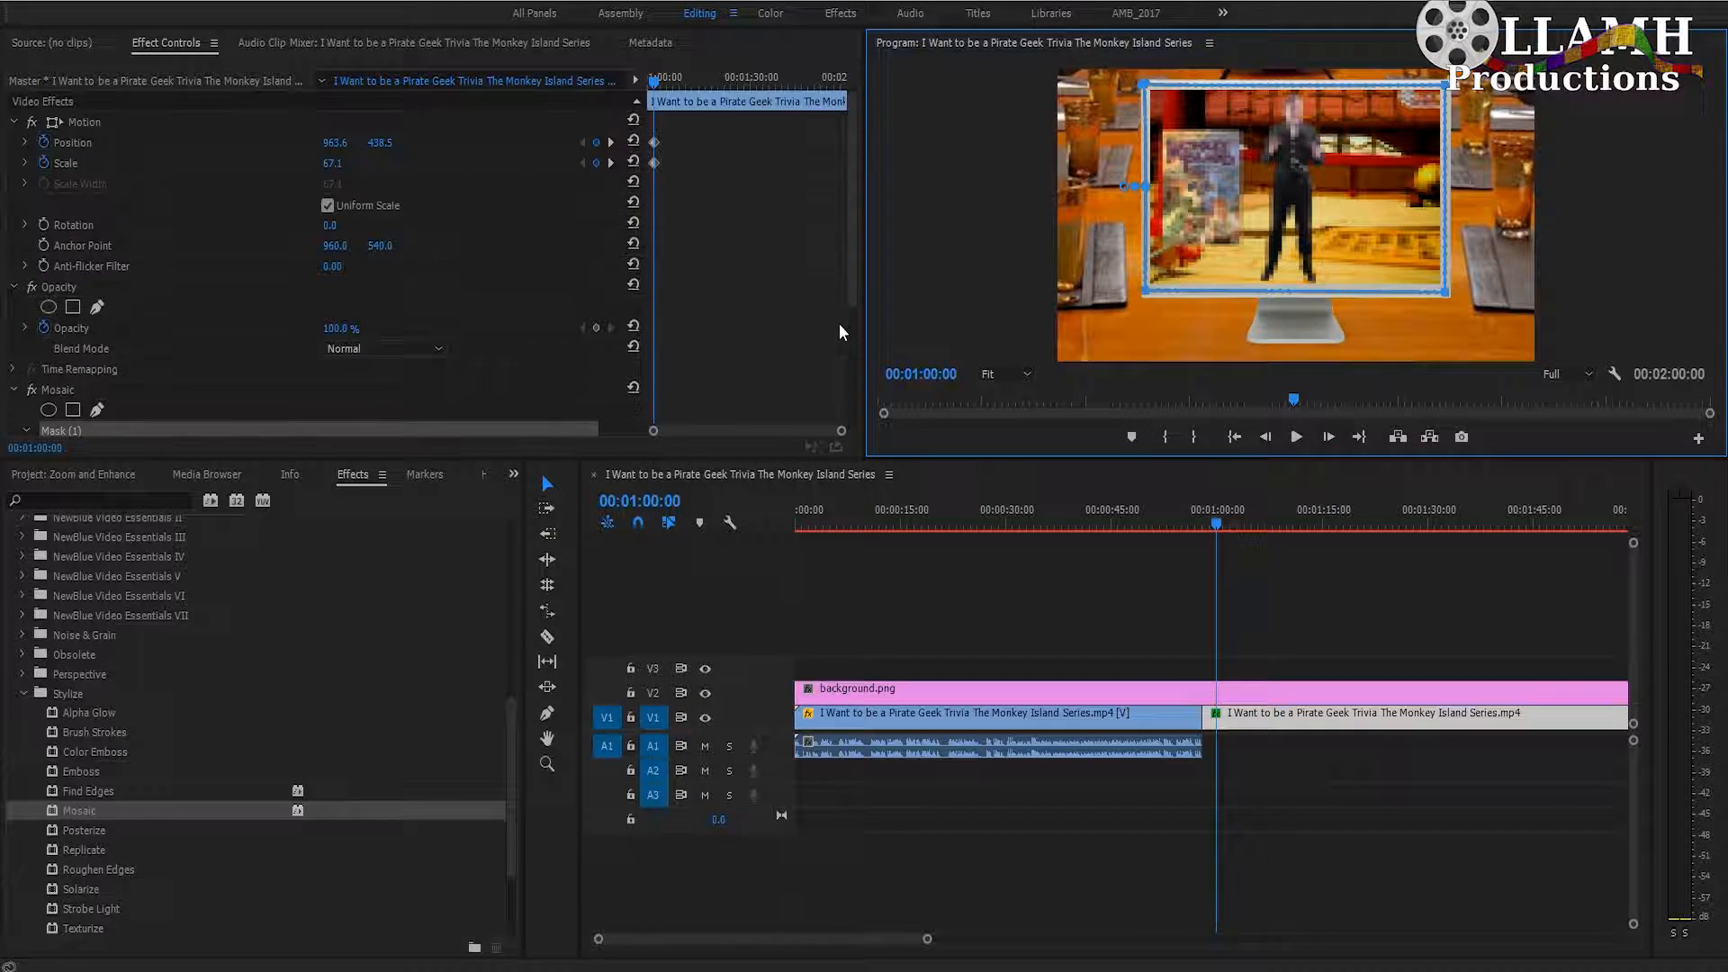
scroll(812, 263, down, 4)
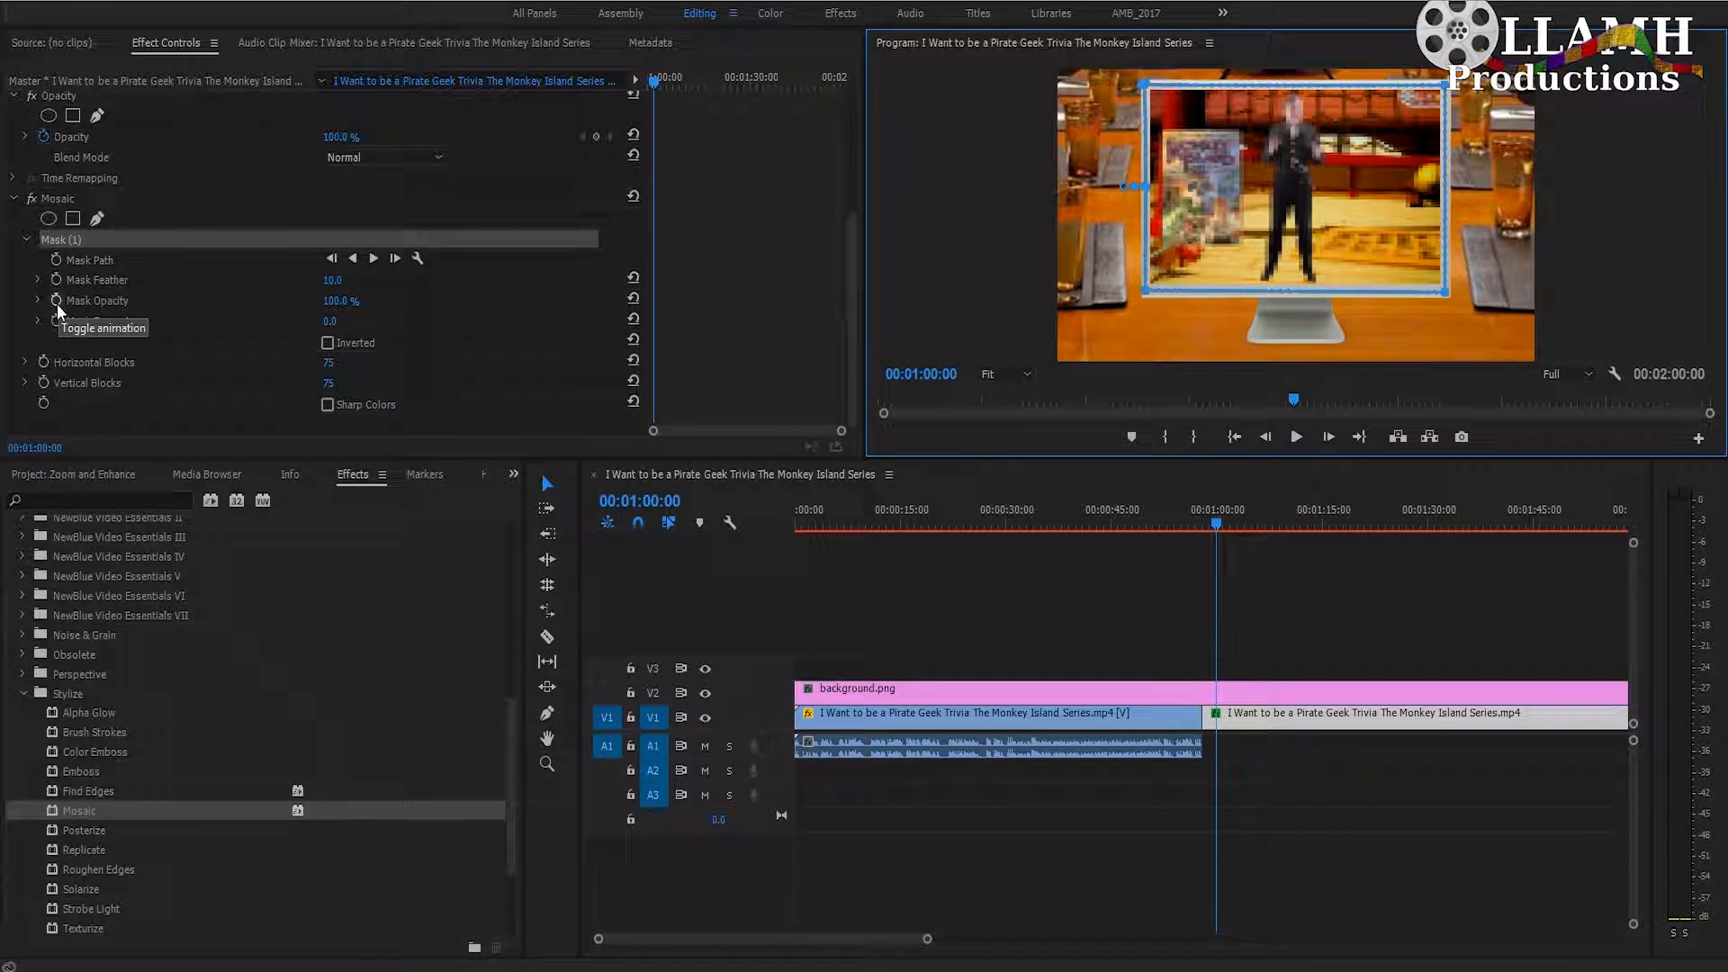
click(57, 305)
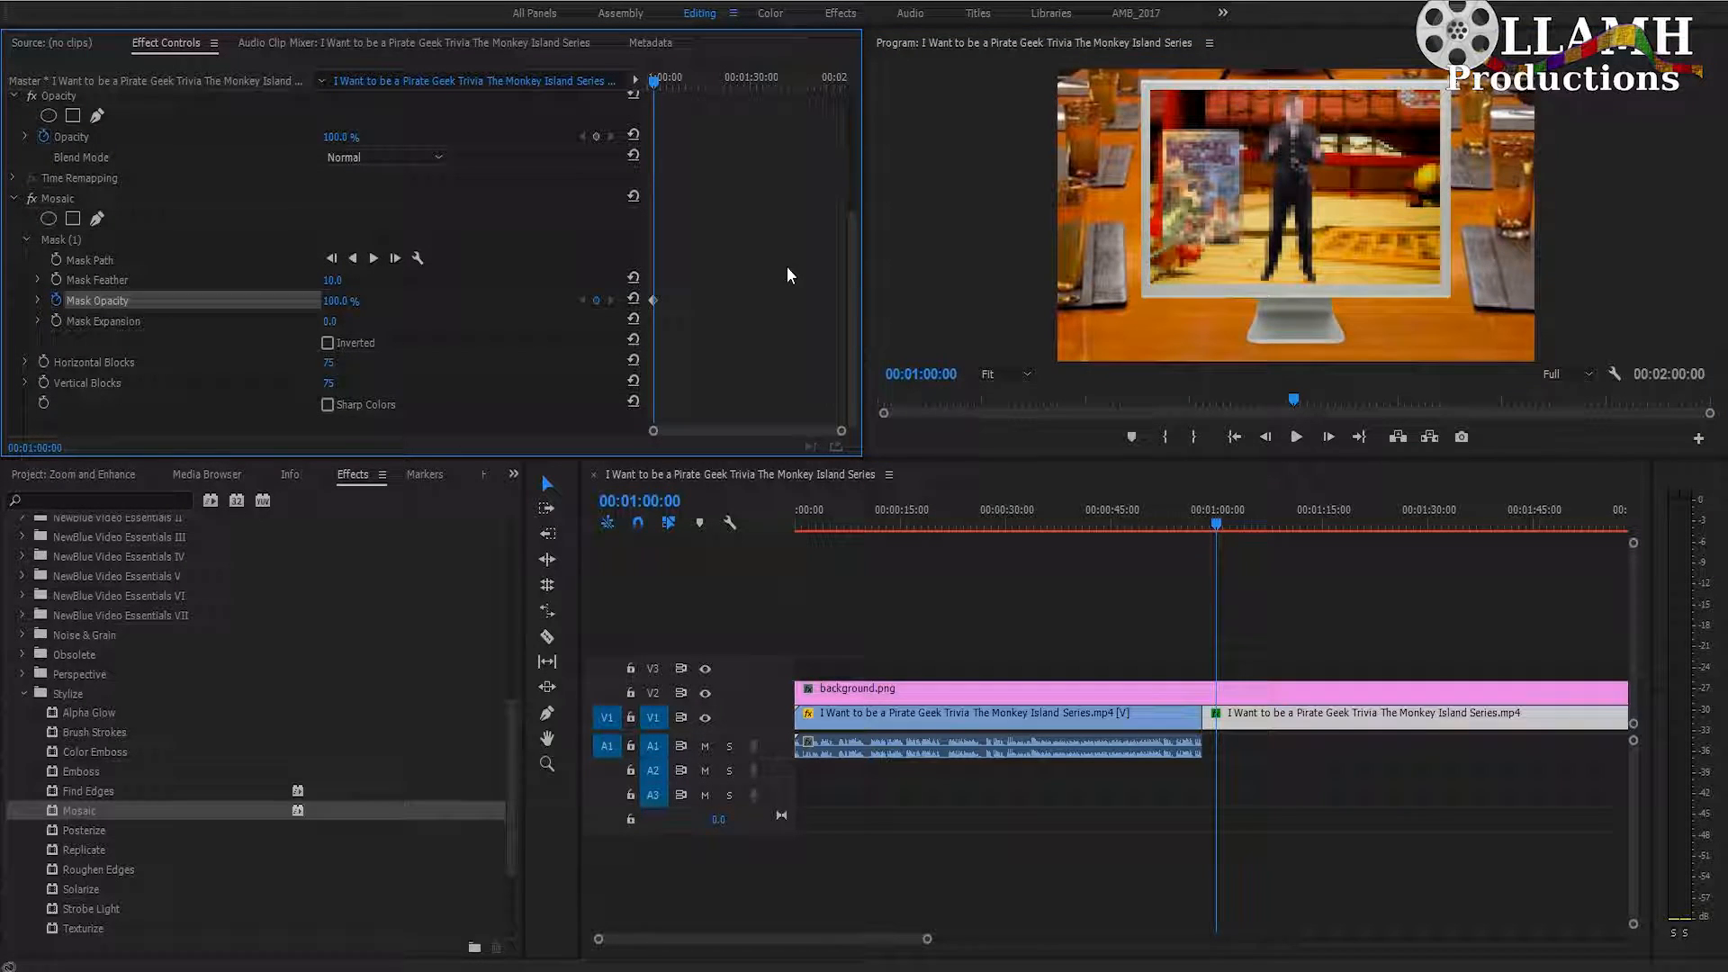
drag(851, 300, 833, 83)
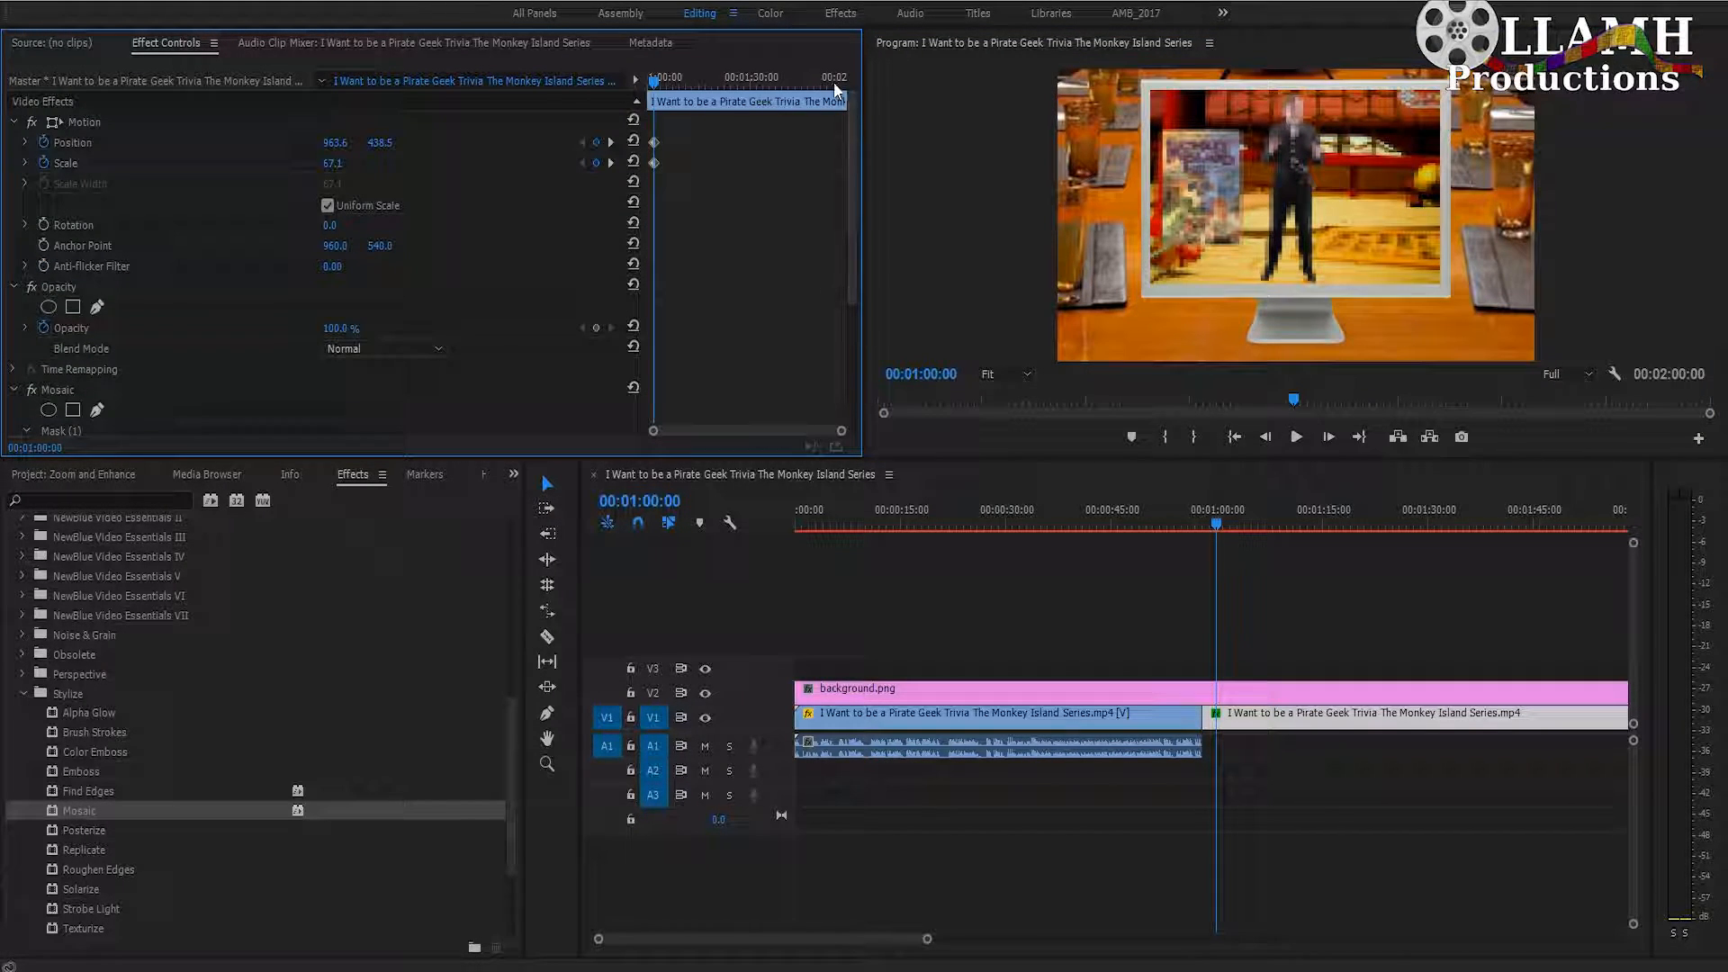
click(609, 142)
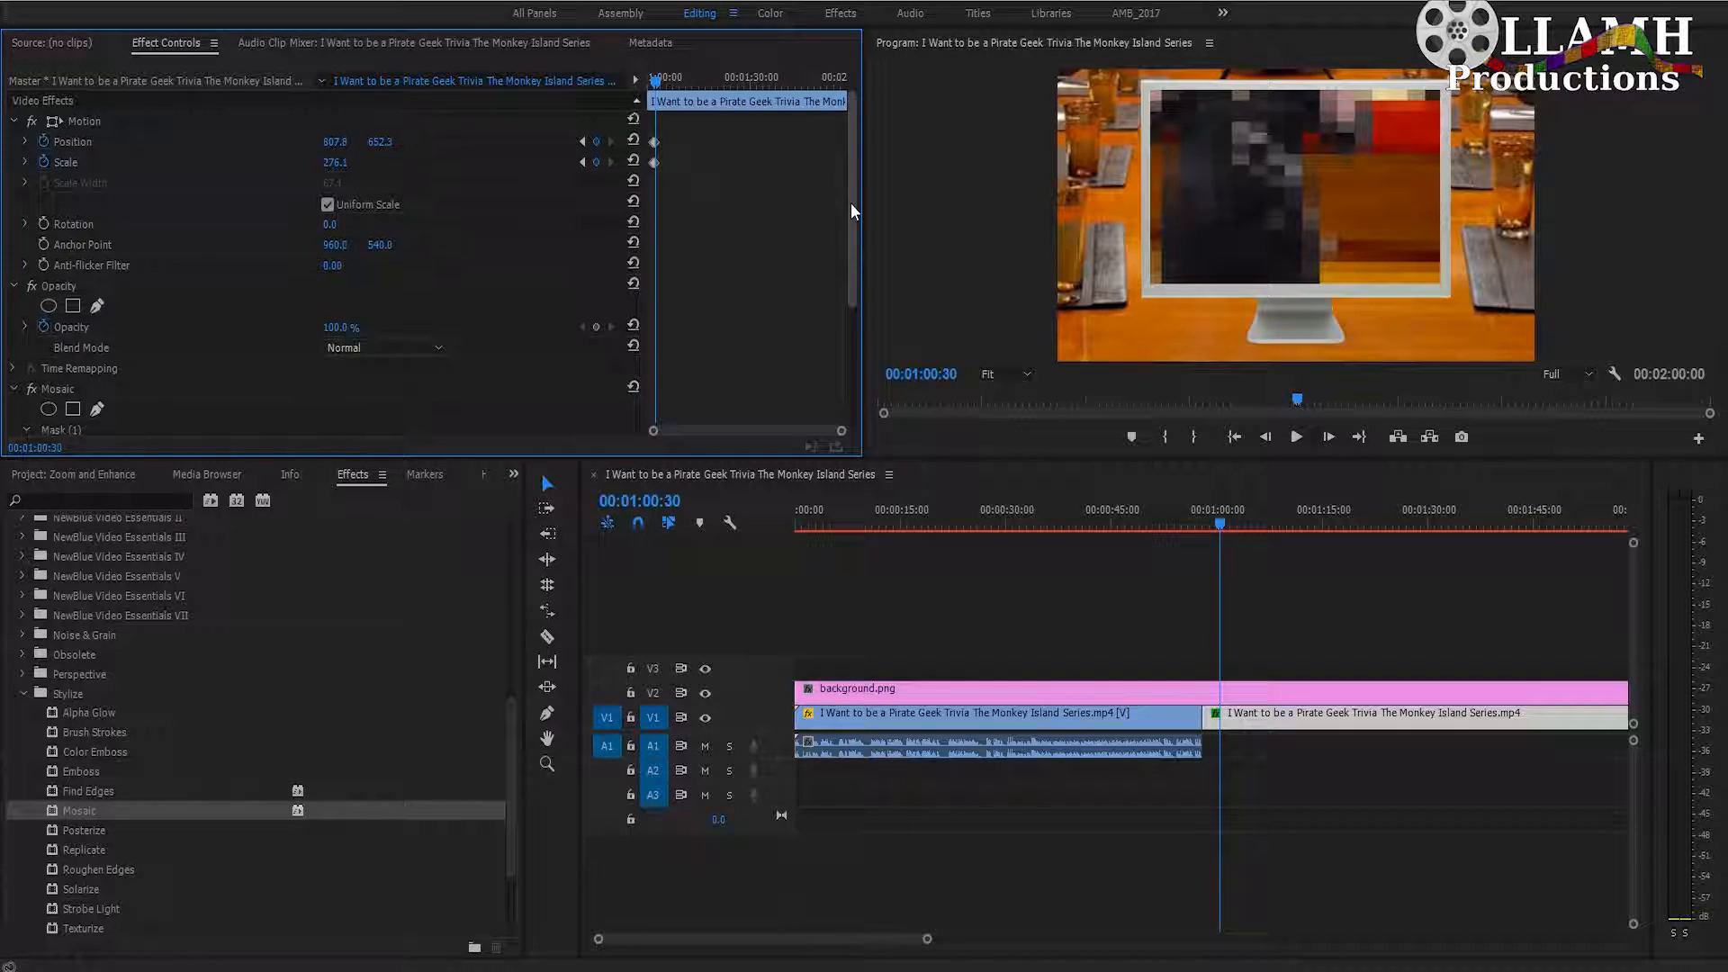
drag(851, 198, 851, 311)
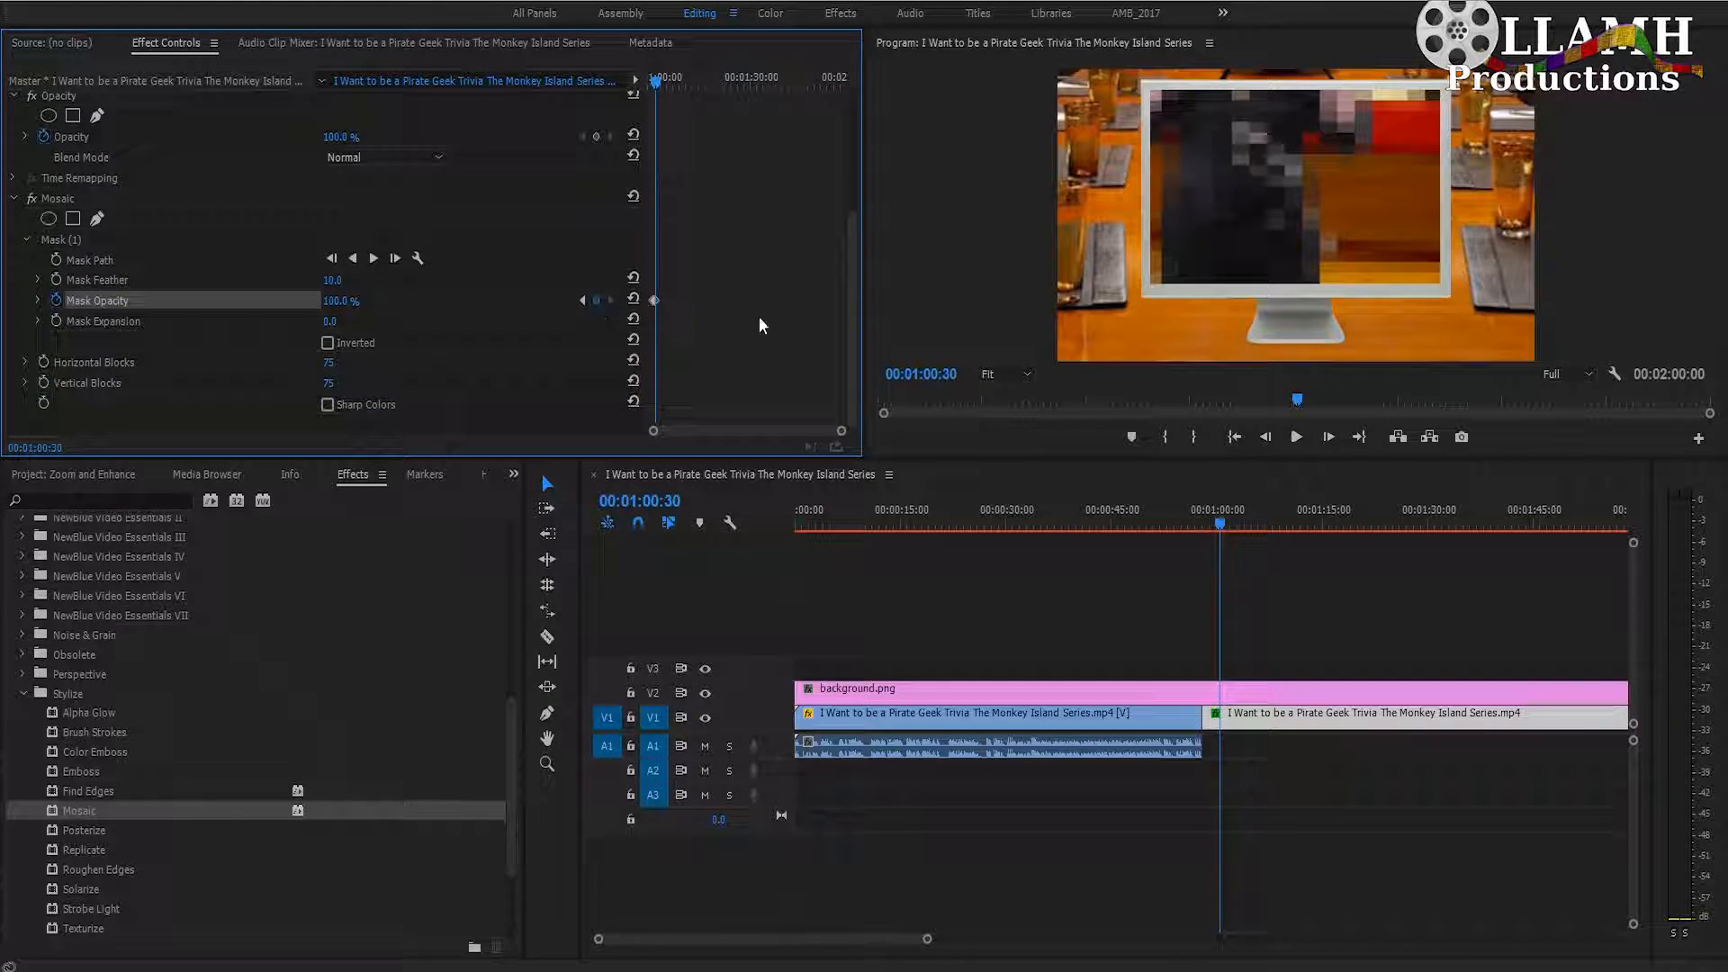
Set the Mosaic mask's Mask Opacity to 0% at the 00:01:00:00 keyframe
click(339, 301)
click(582, 301)
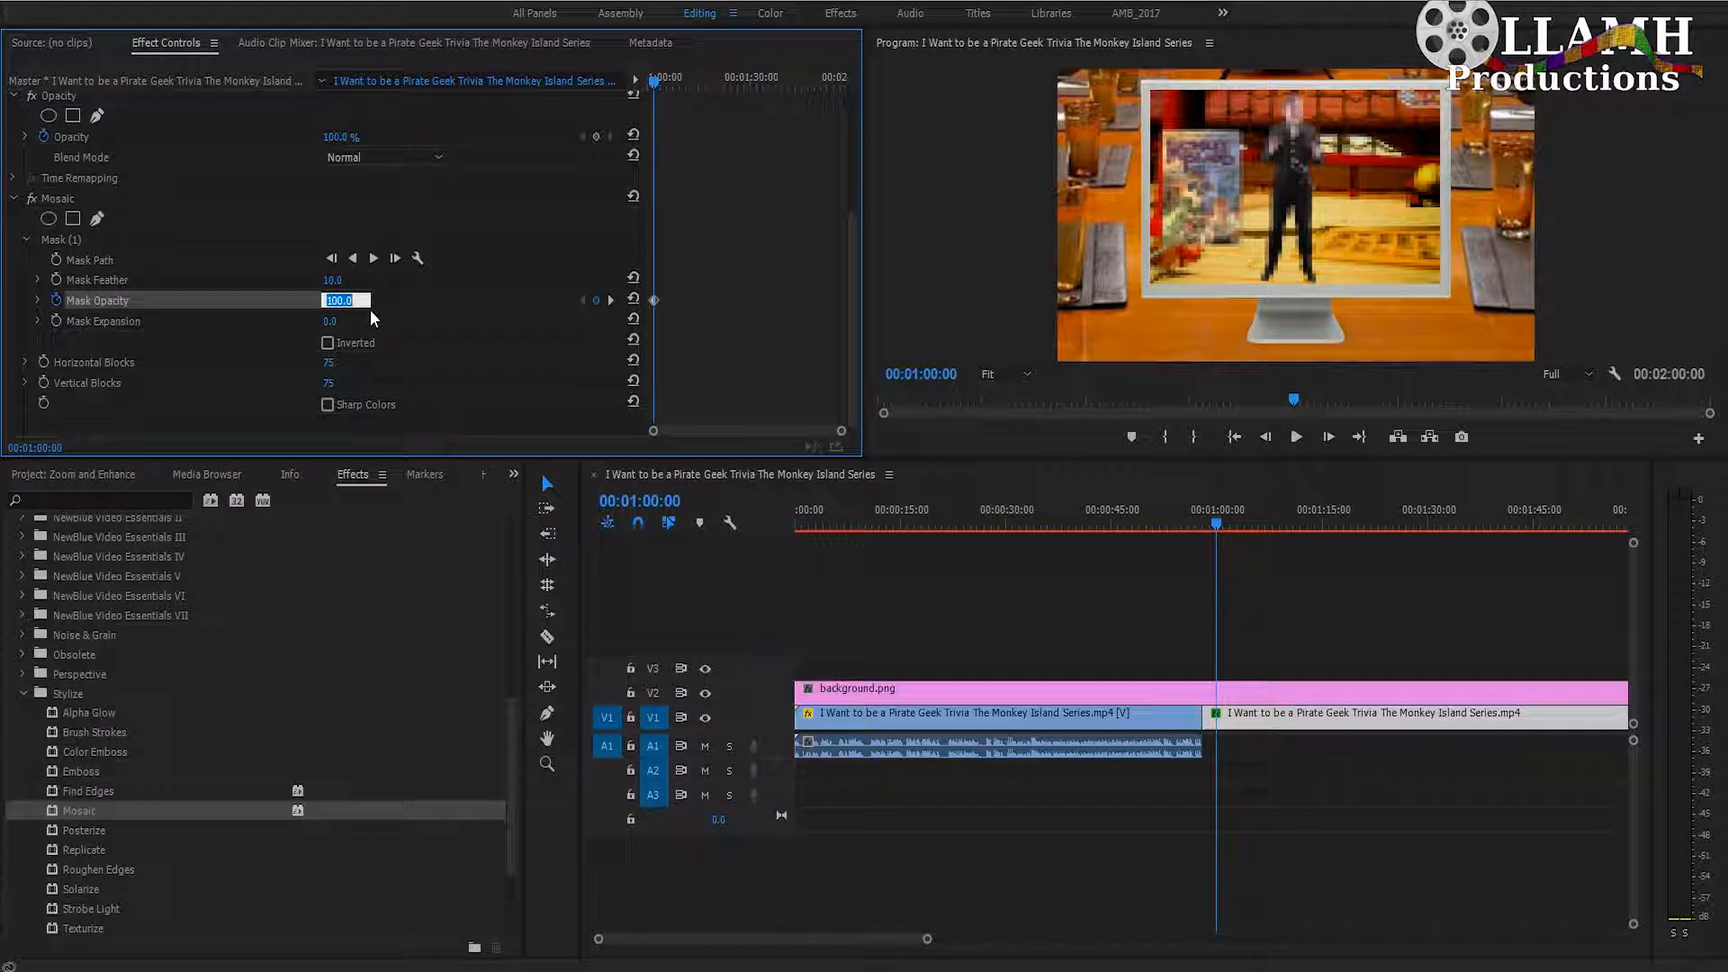
text(0)
key(Return)
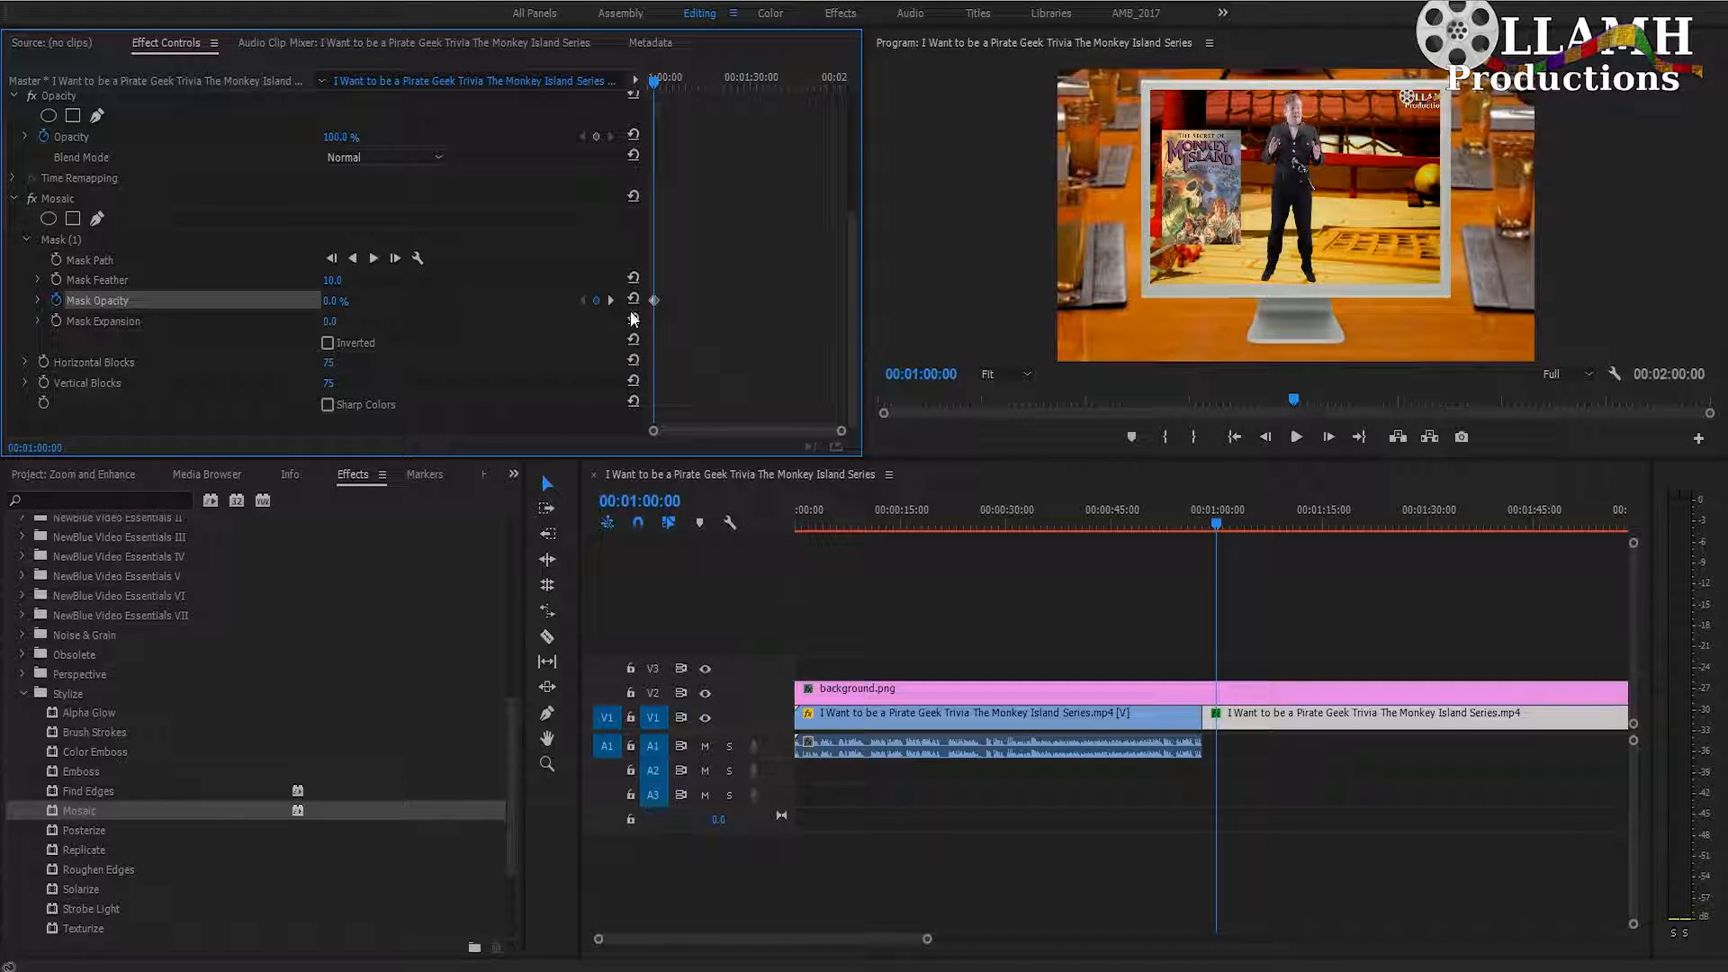
Set the Mosaic mask's Mask Opacity to 75% with the playhead at 00:01:00:33
click(929, 941)
drag(929, 941, 818, 944)
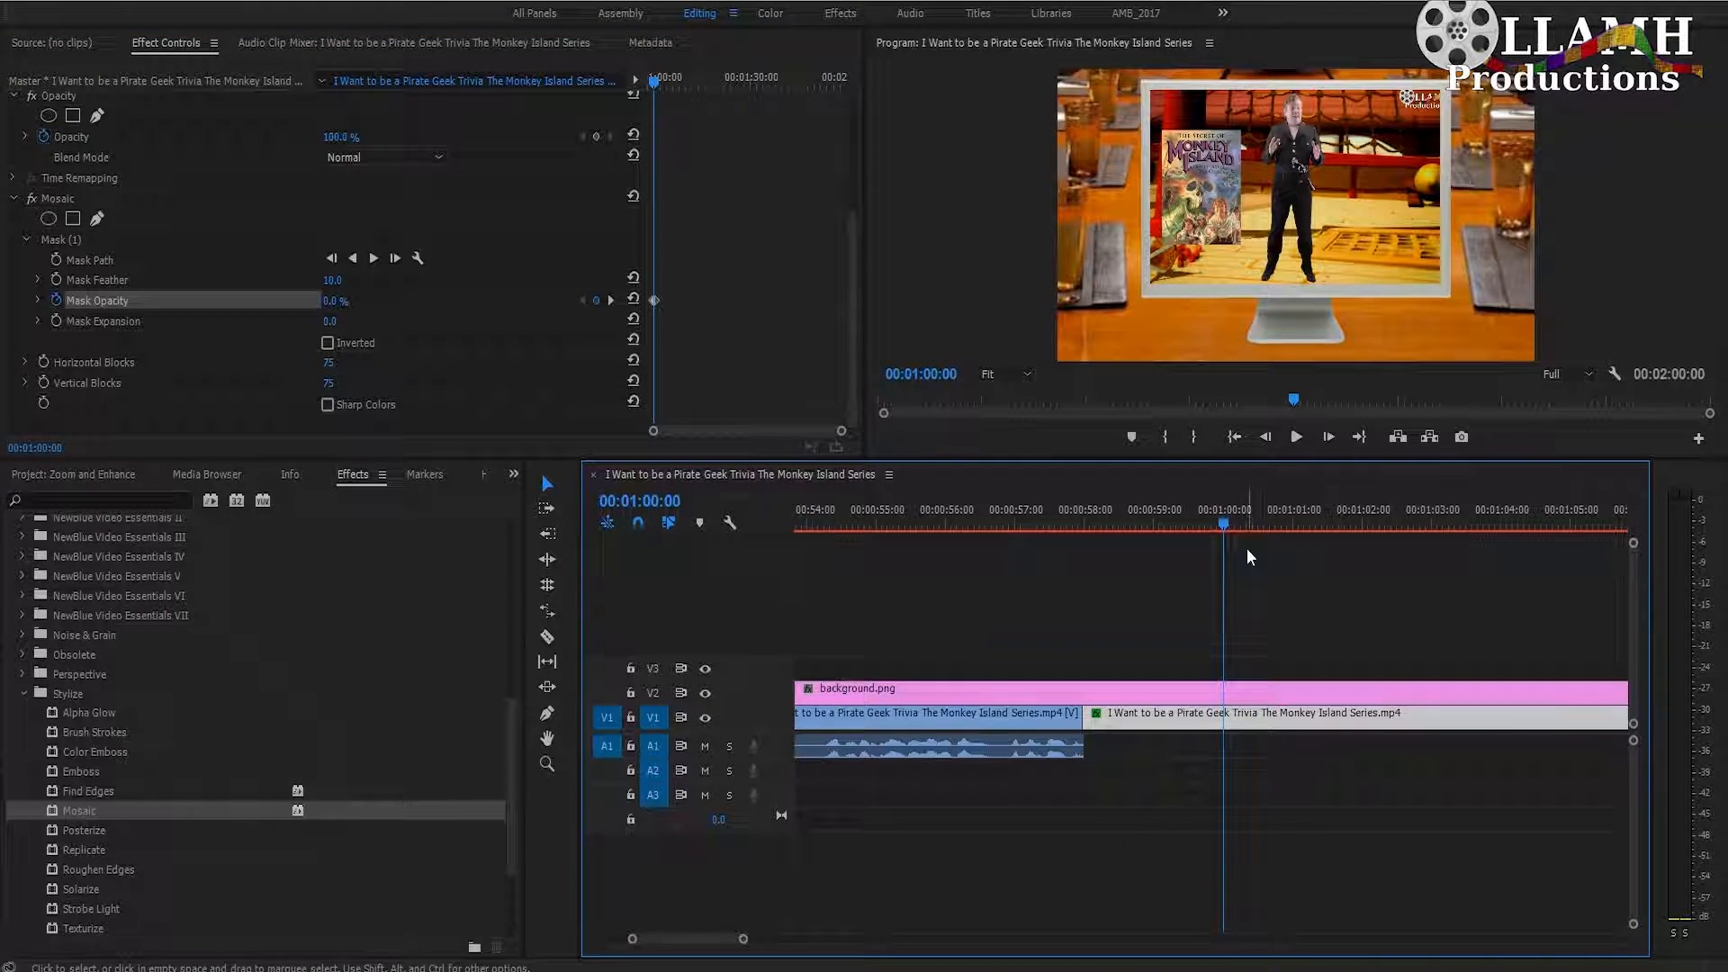
drag(1224, 522, 1262, 513)
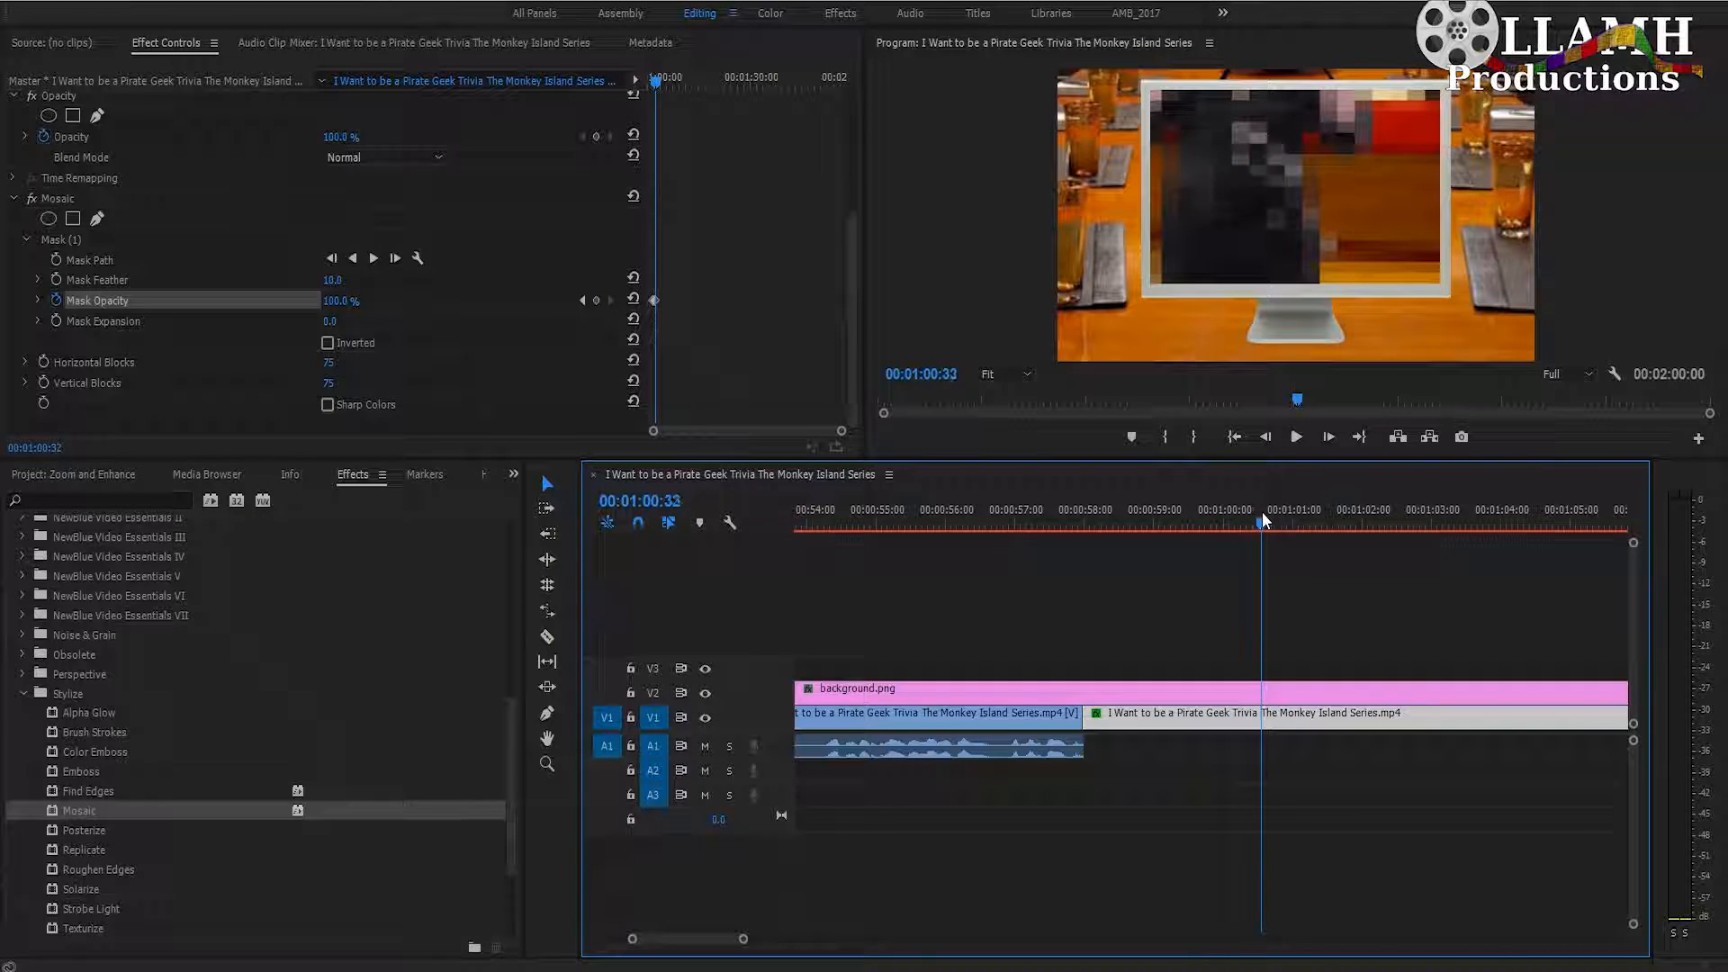
click(342, 304)
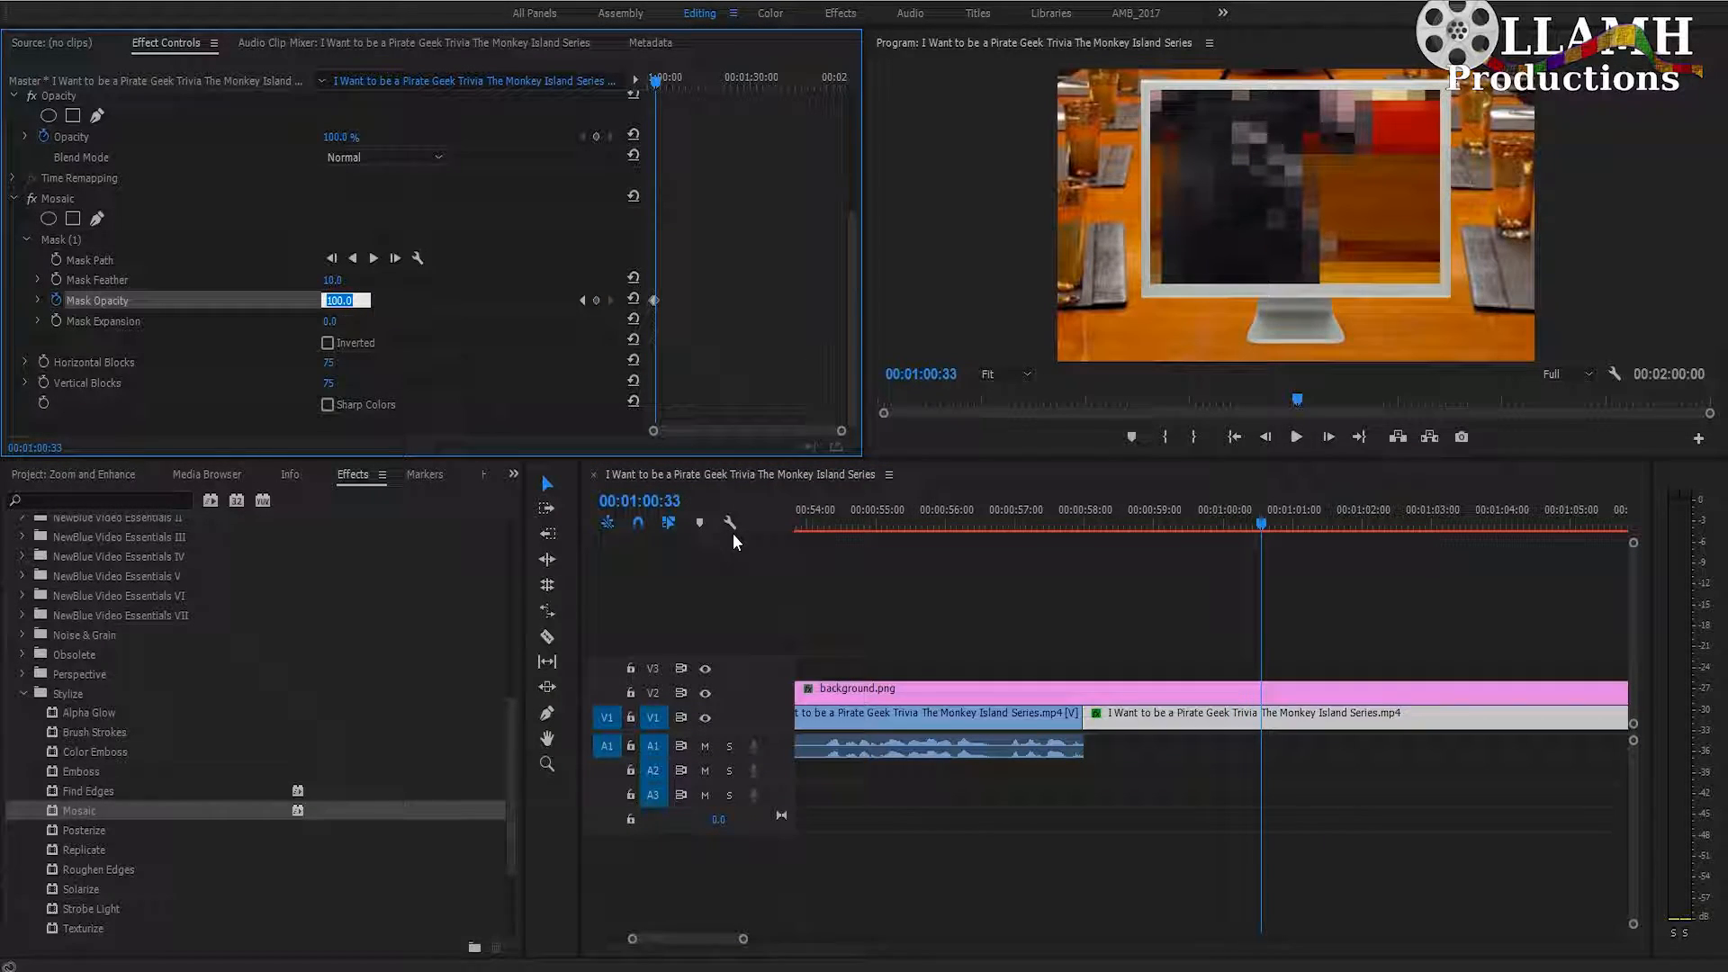
text(75)
key(Return)
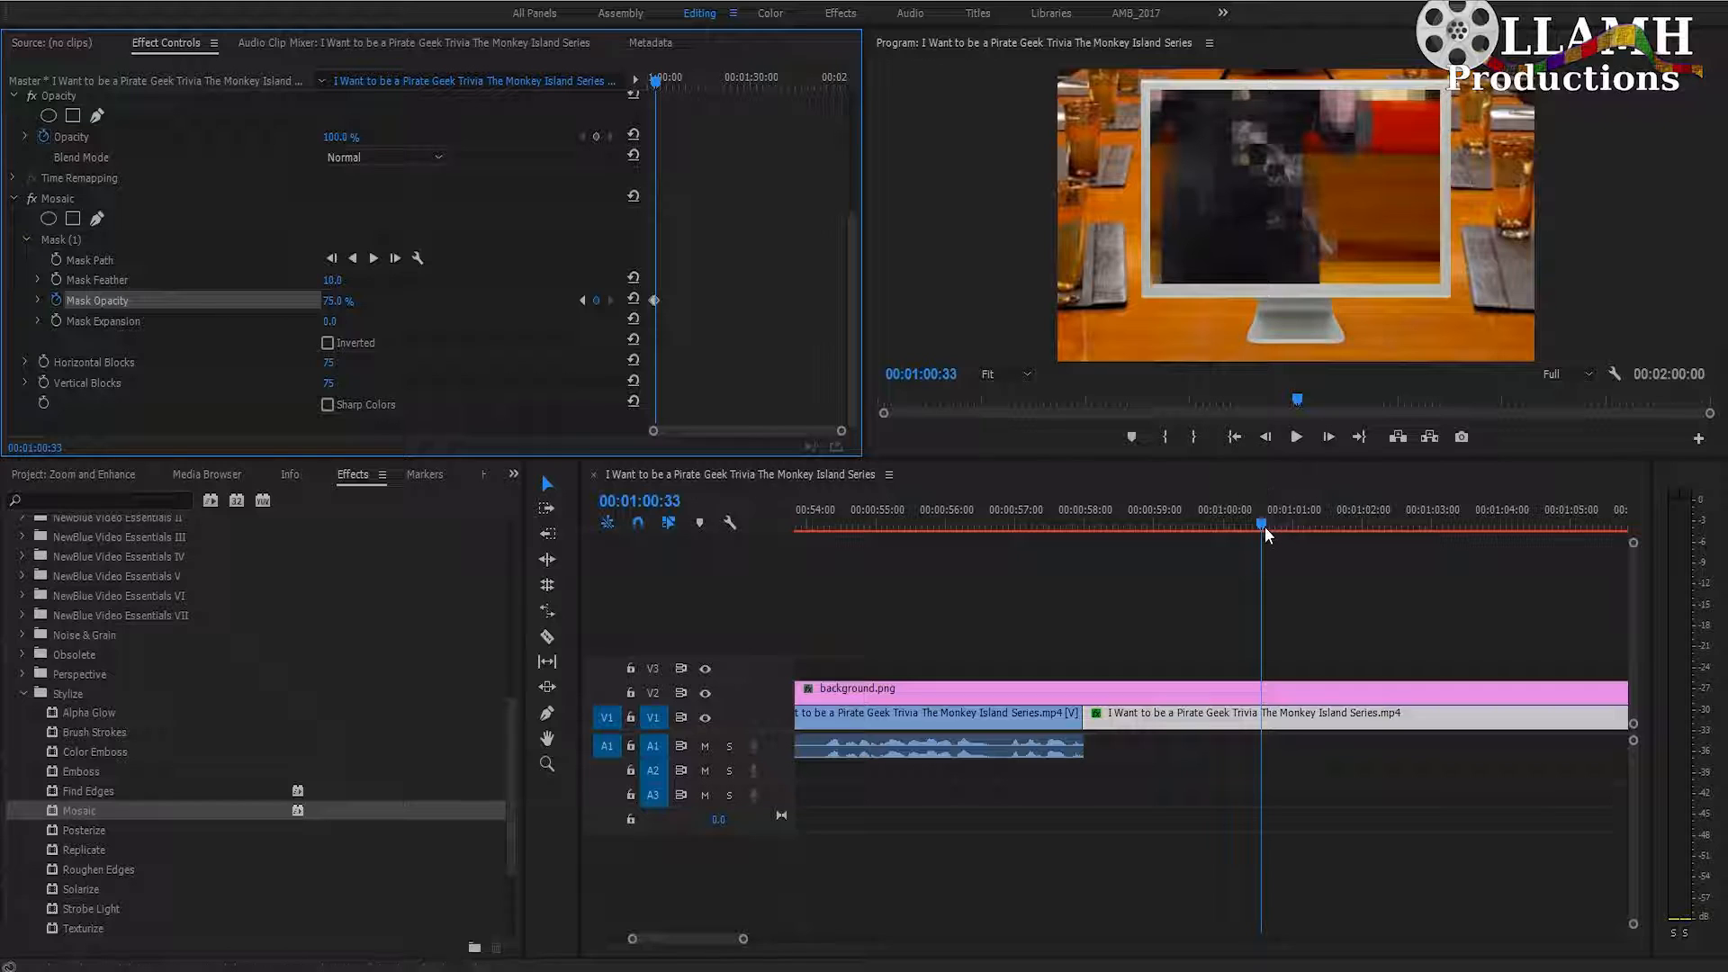
Set the Mosaic mask's Mask Opacity to 100% with the playhead at 00:01:00:55
mouse_move(1263, 526)
mouse_down()
mouse_move(1201, 520)
mouse_move(1288, 533)
mouse_up()
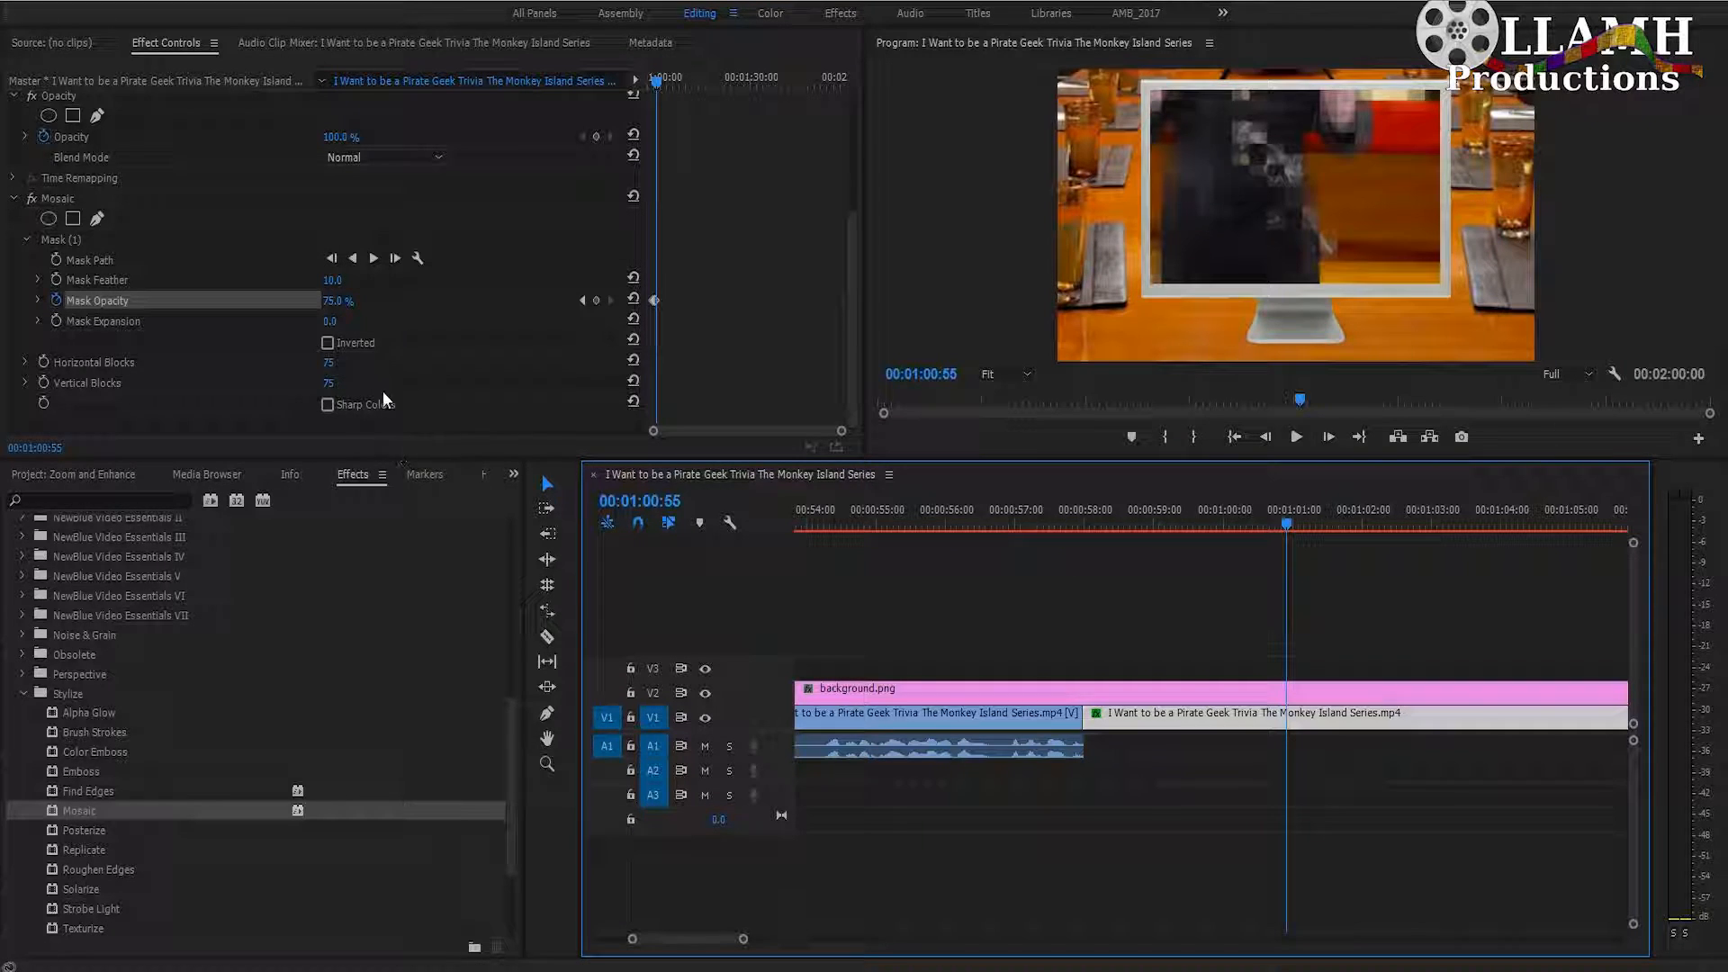
click(342, 299)
text(100)
key(Return)
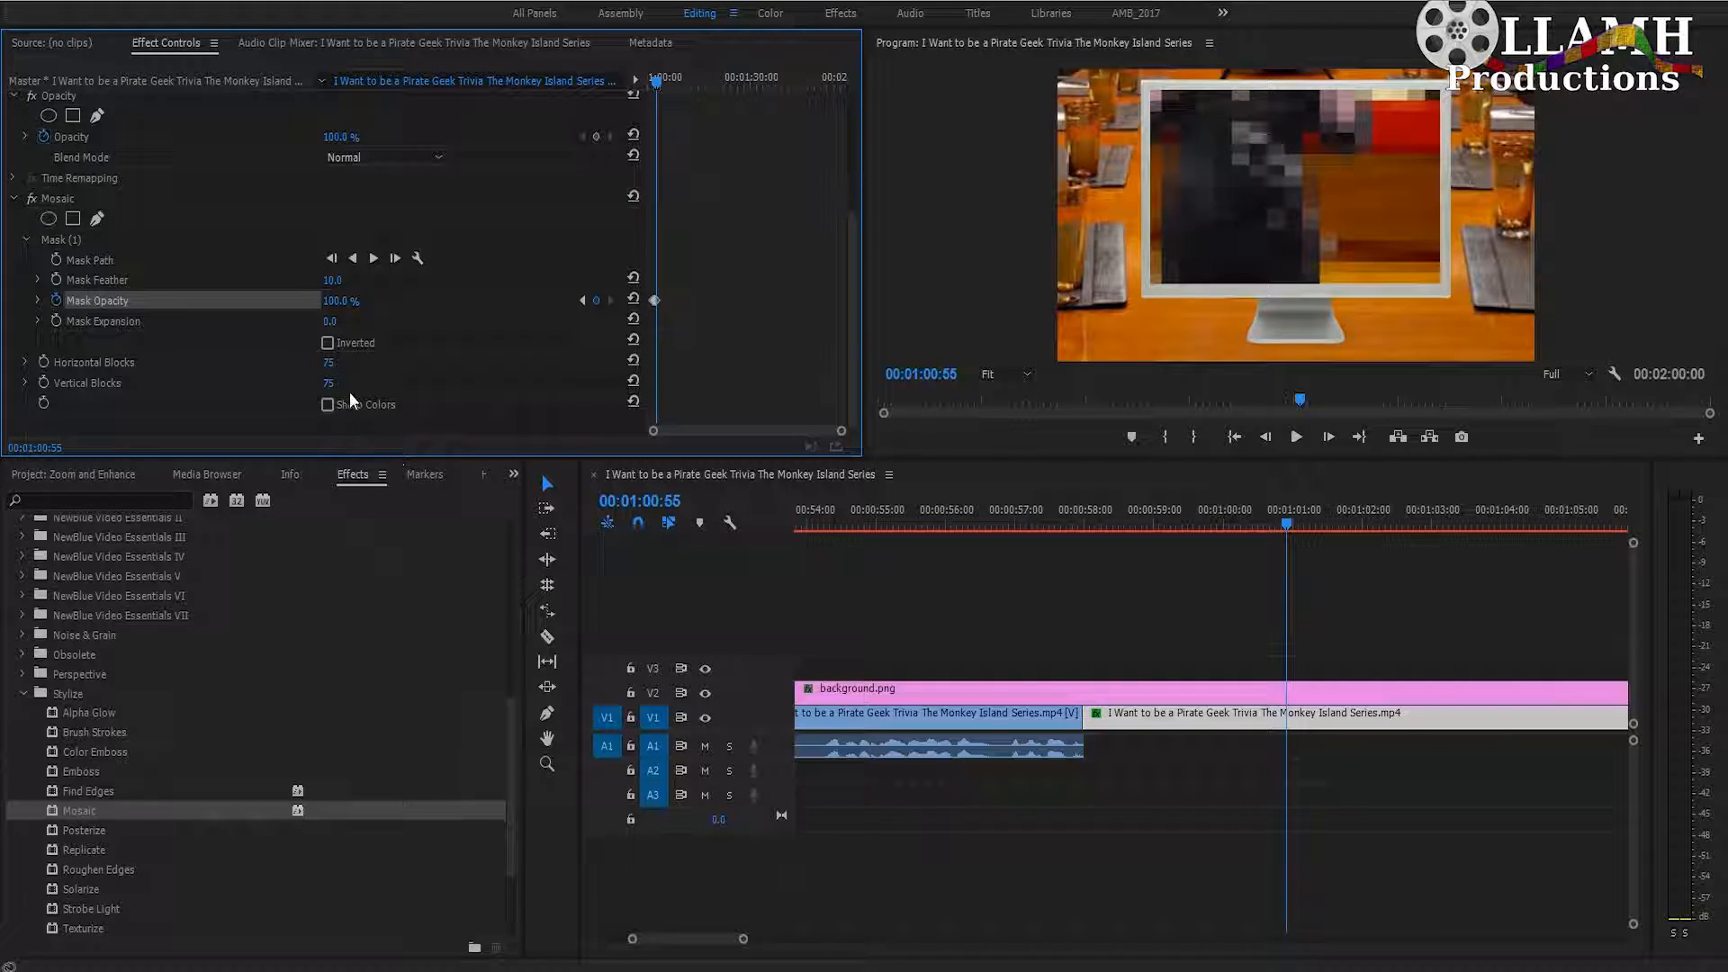
Set the Mosaic effect's Horizontal Blocks and Vertical Blocks to 125
text(125)
click(333, 385)
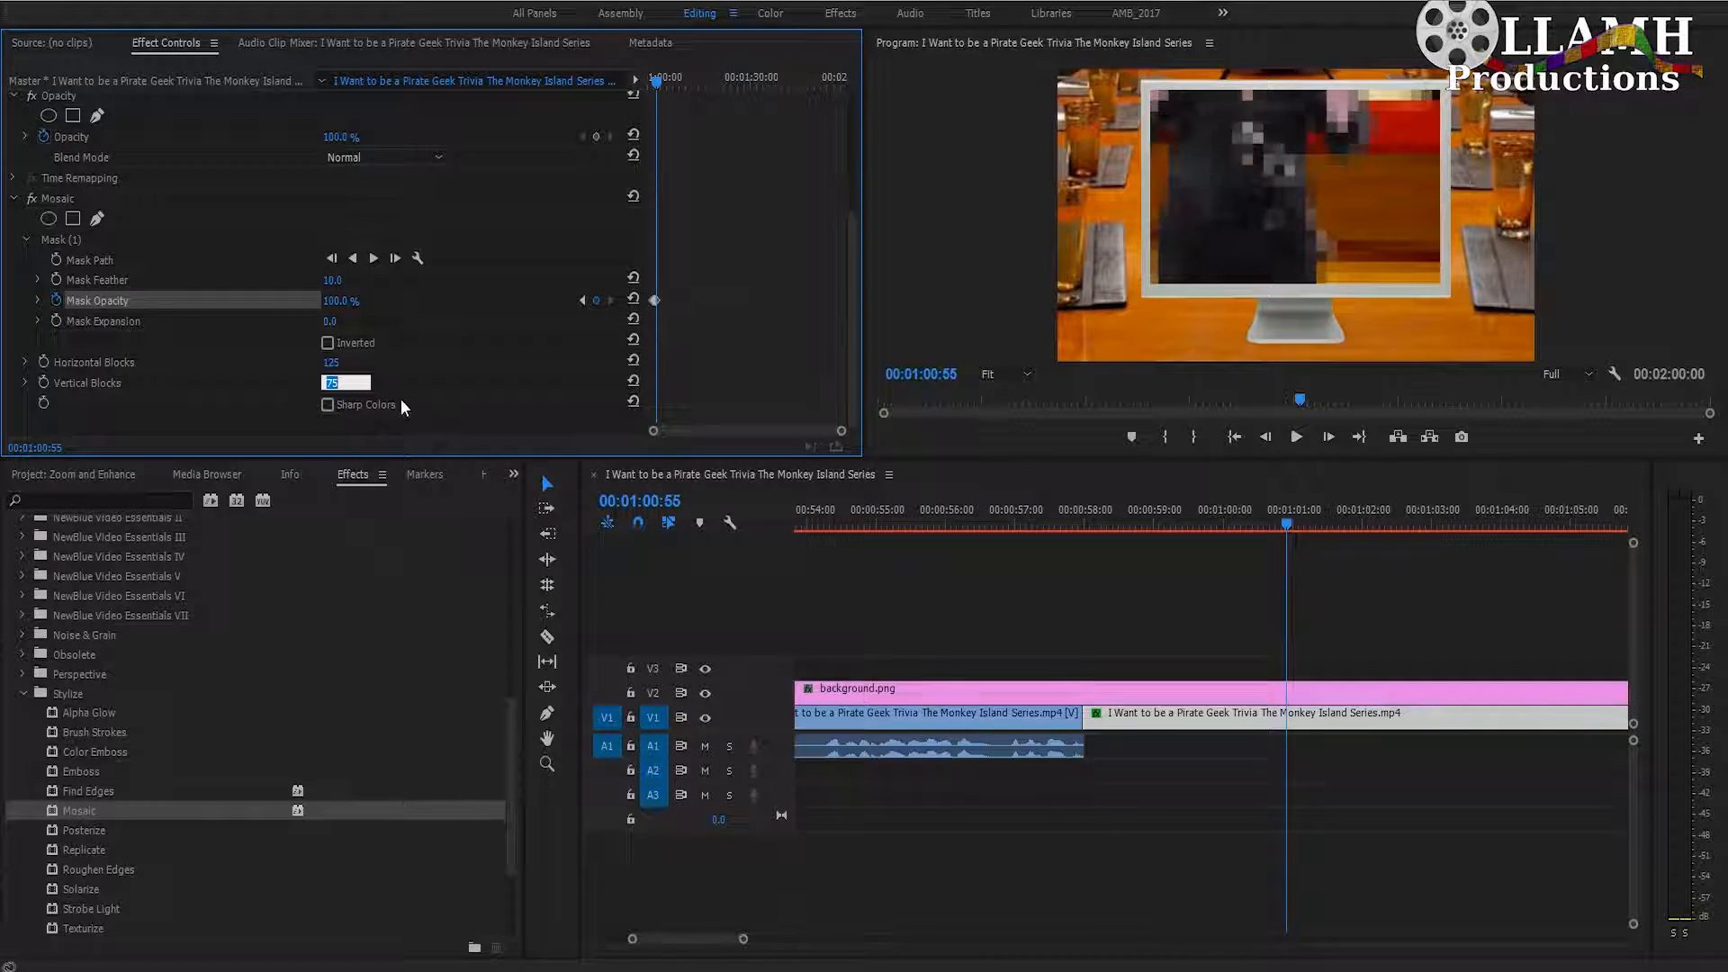
text(12)
key(Return)
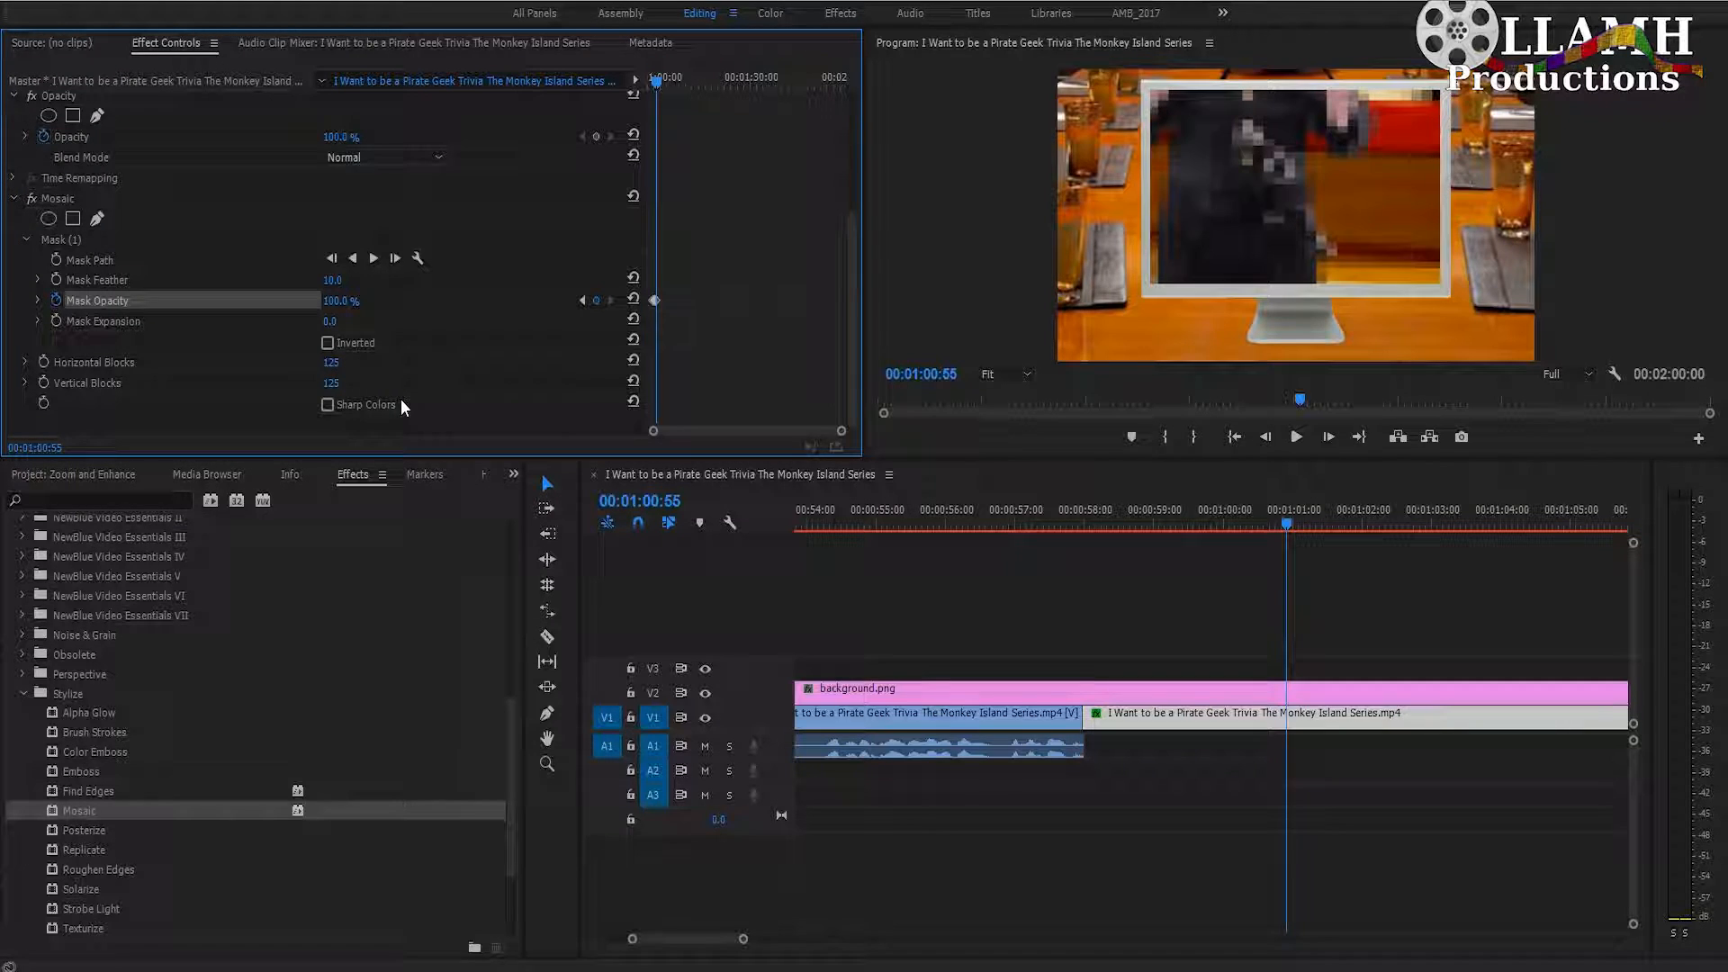
Remove the two intermediate Mosaic Mask Opacity keyframes at 00:01:00:30 and 00:01:00:33
click(1285, 525)
mouse_move(1287, 526)
mouse_down()
mouse_move(1218, 521)
mouse_move(1304, 534)
mouse_move(1267, 533)
mouse_up()
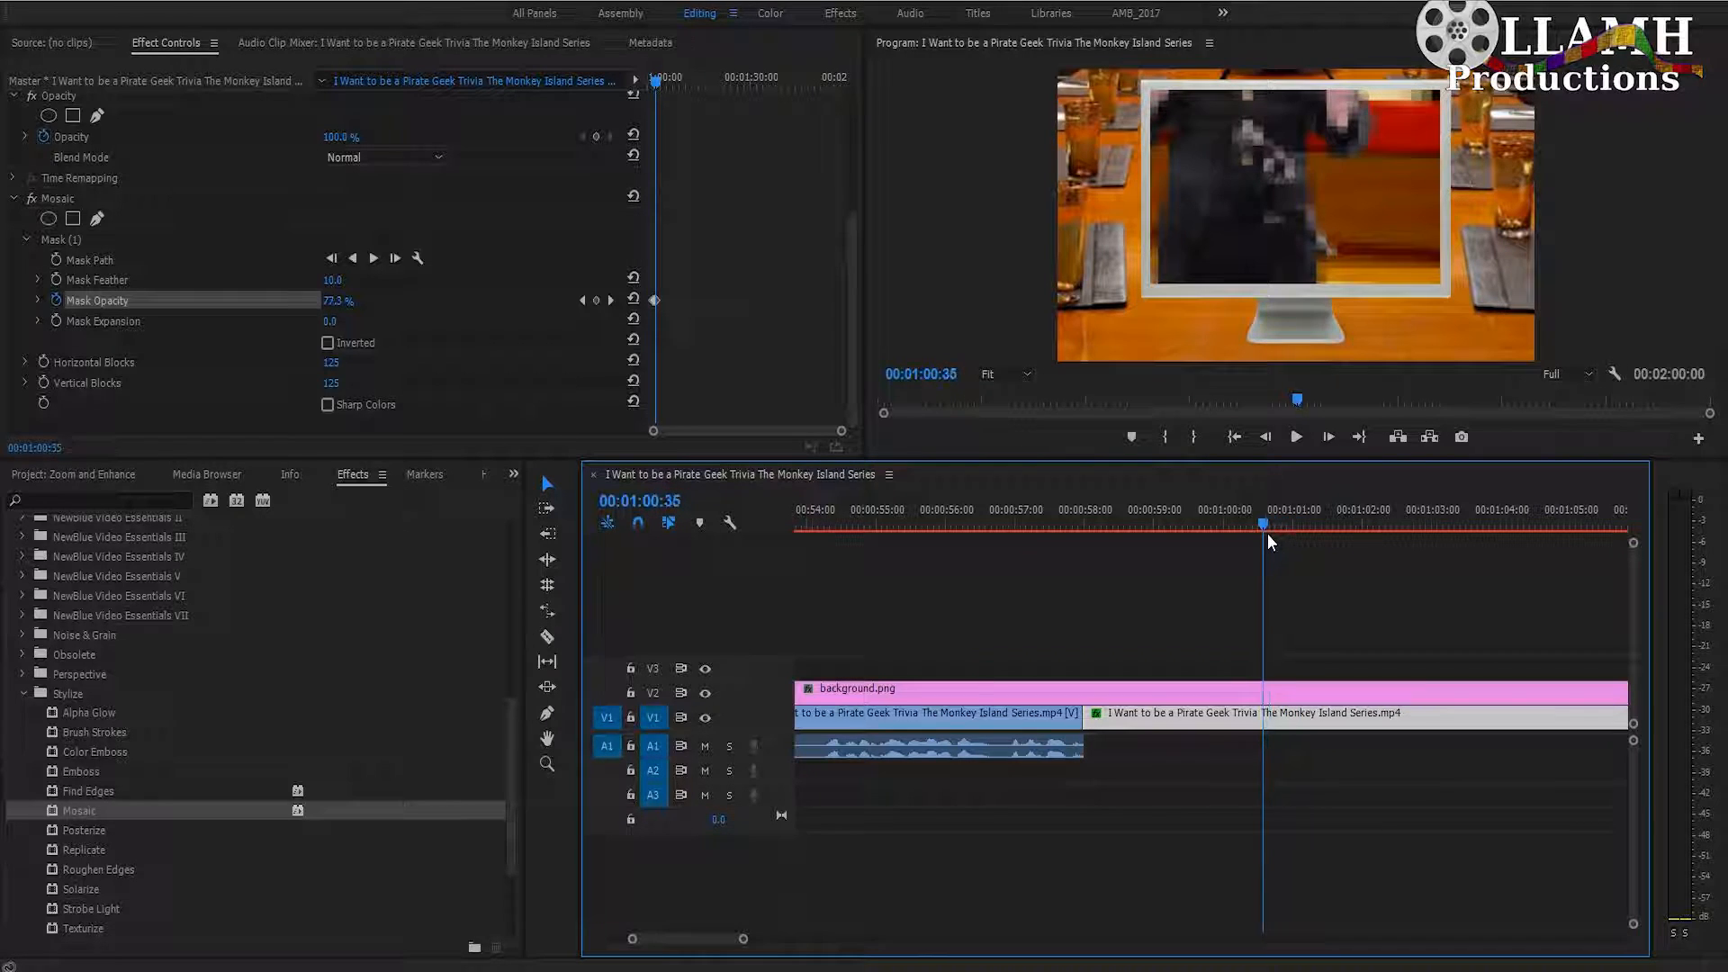
scroll(776, 337, up, 5)
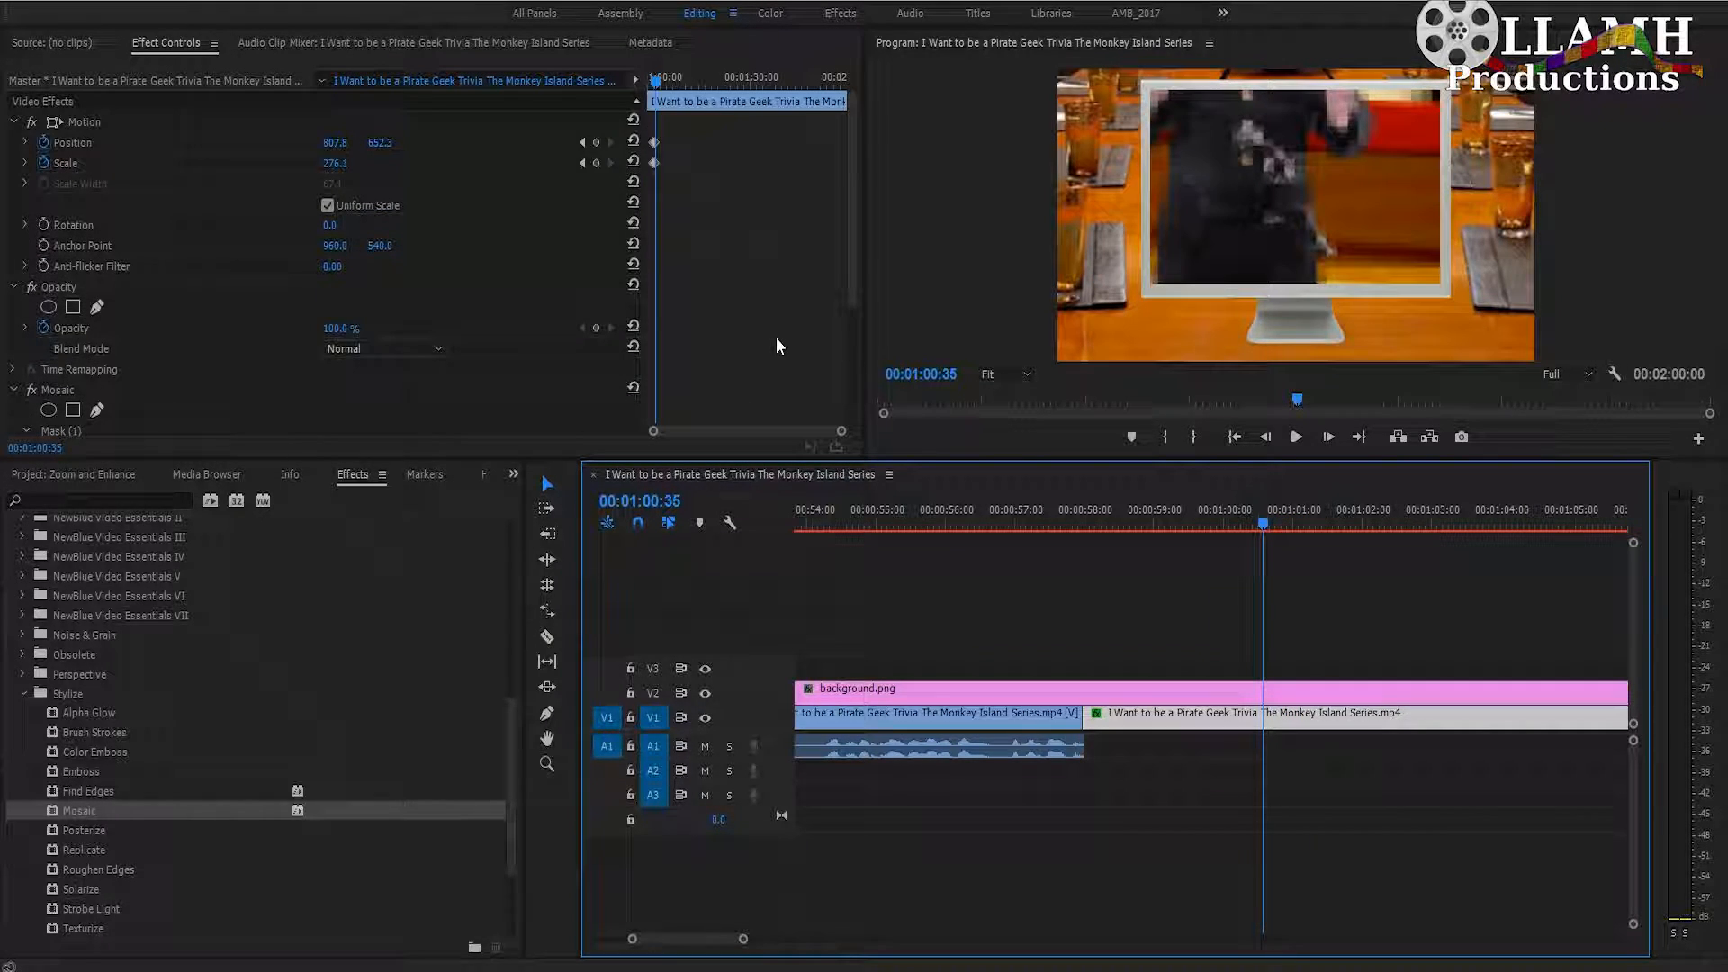
click(582, 164)
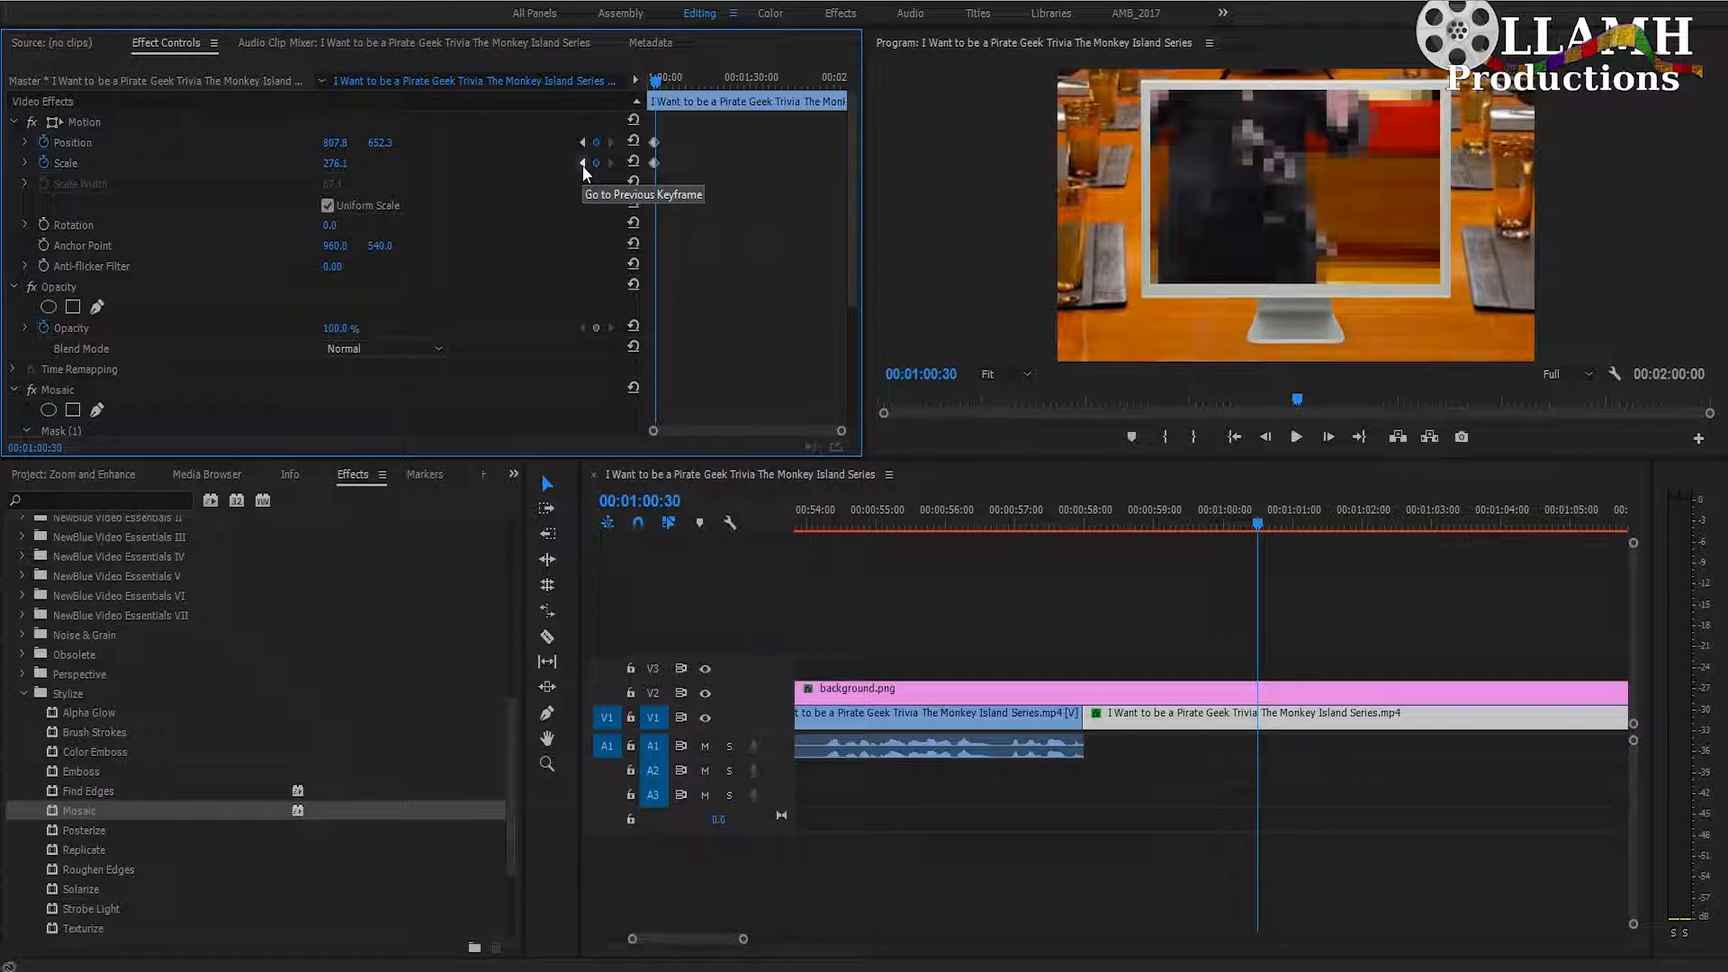
scroll(795, 301, down, 4)
drag(840, 432, 747, 432)
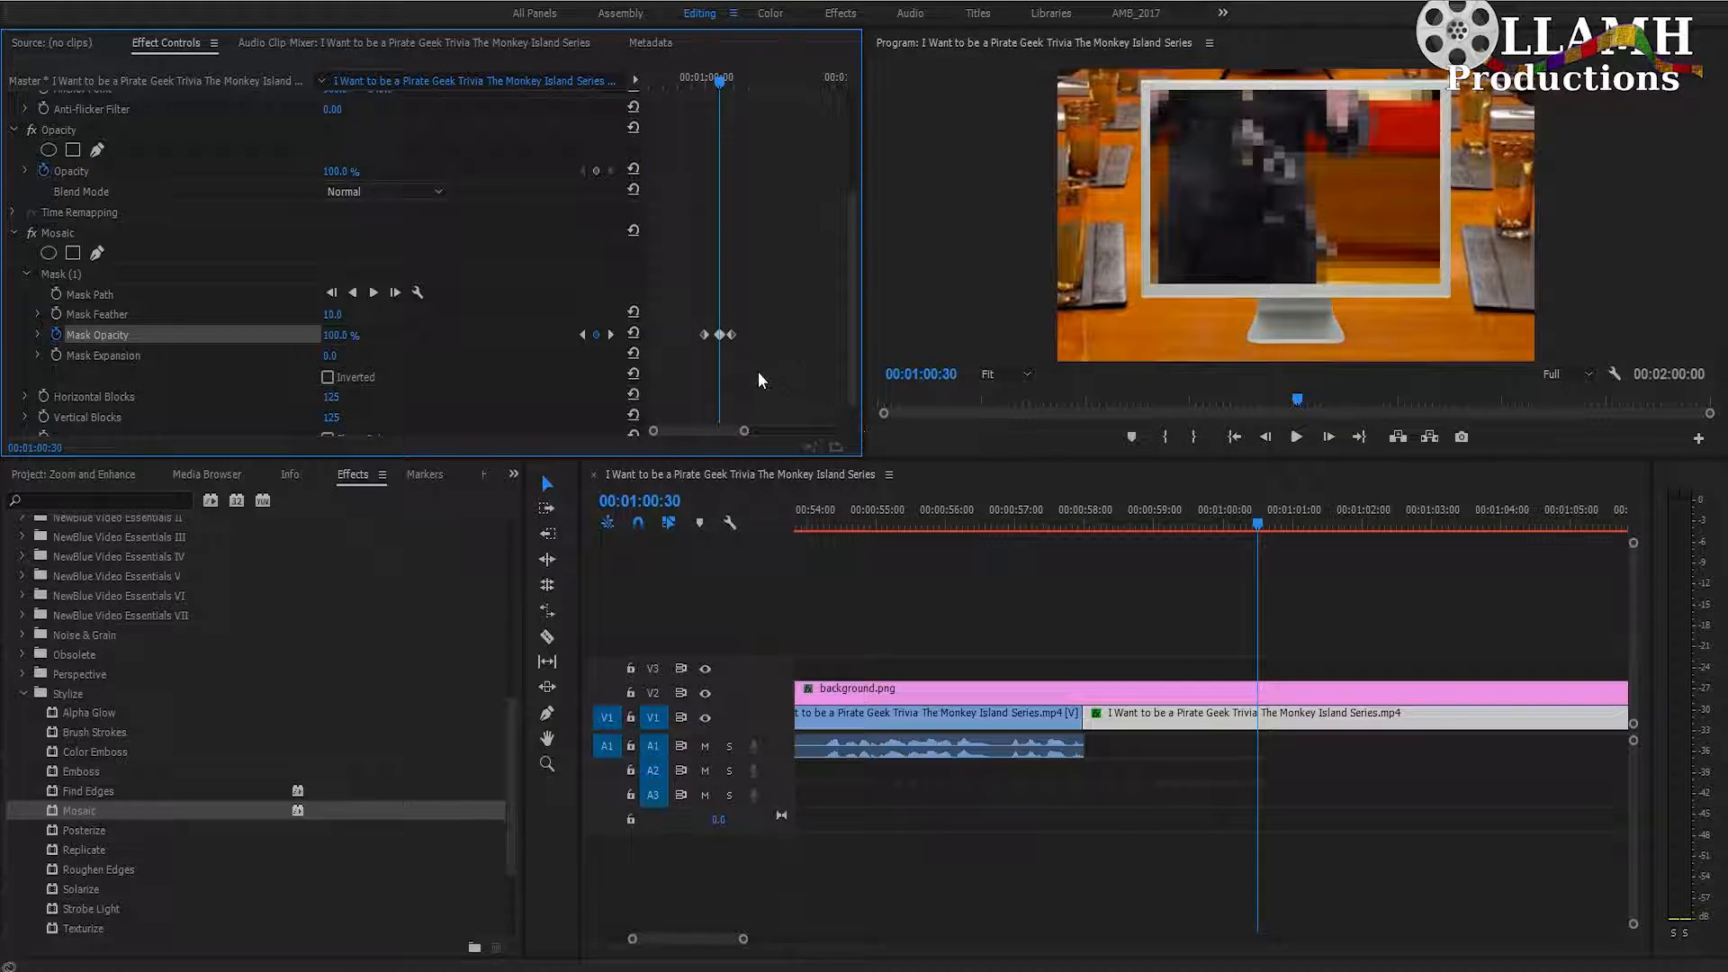
click(722, 337)
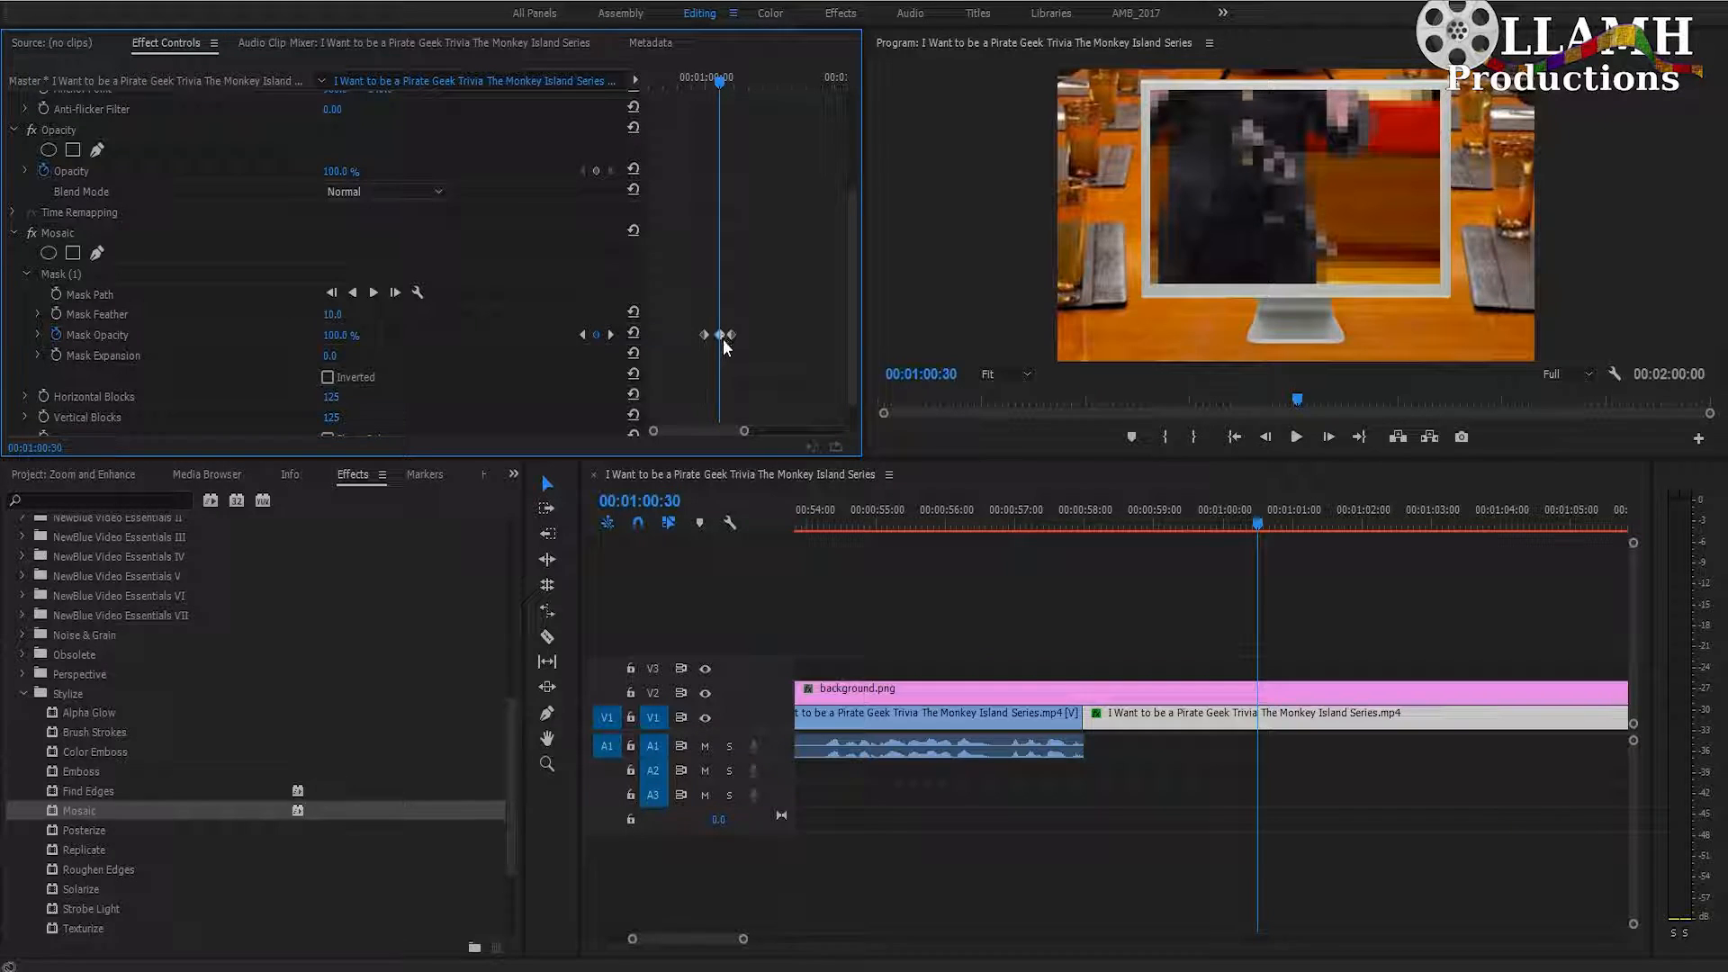
click(596, 334)
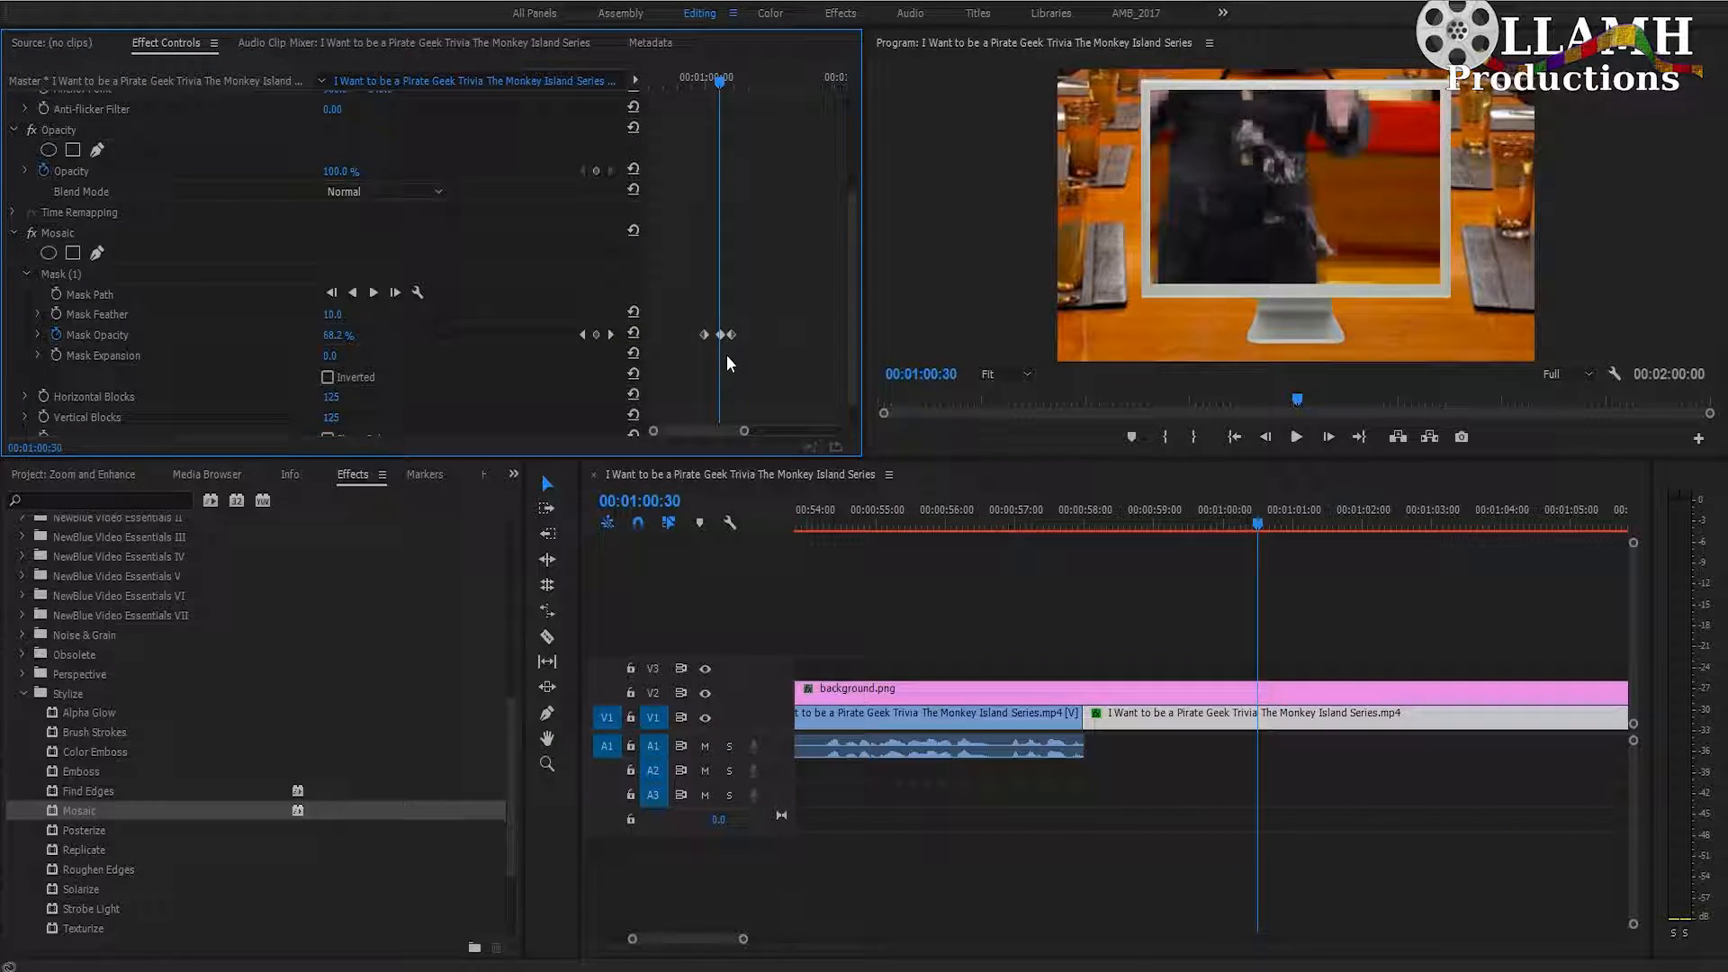
click(719, 337)
click(720, 336)
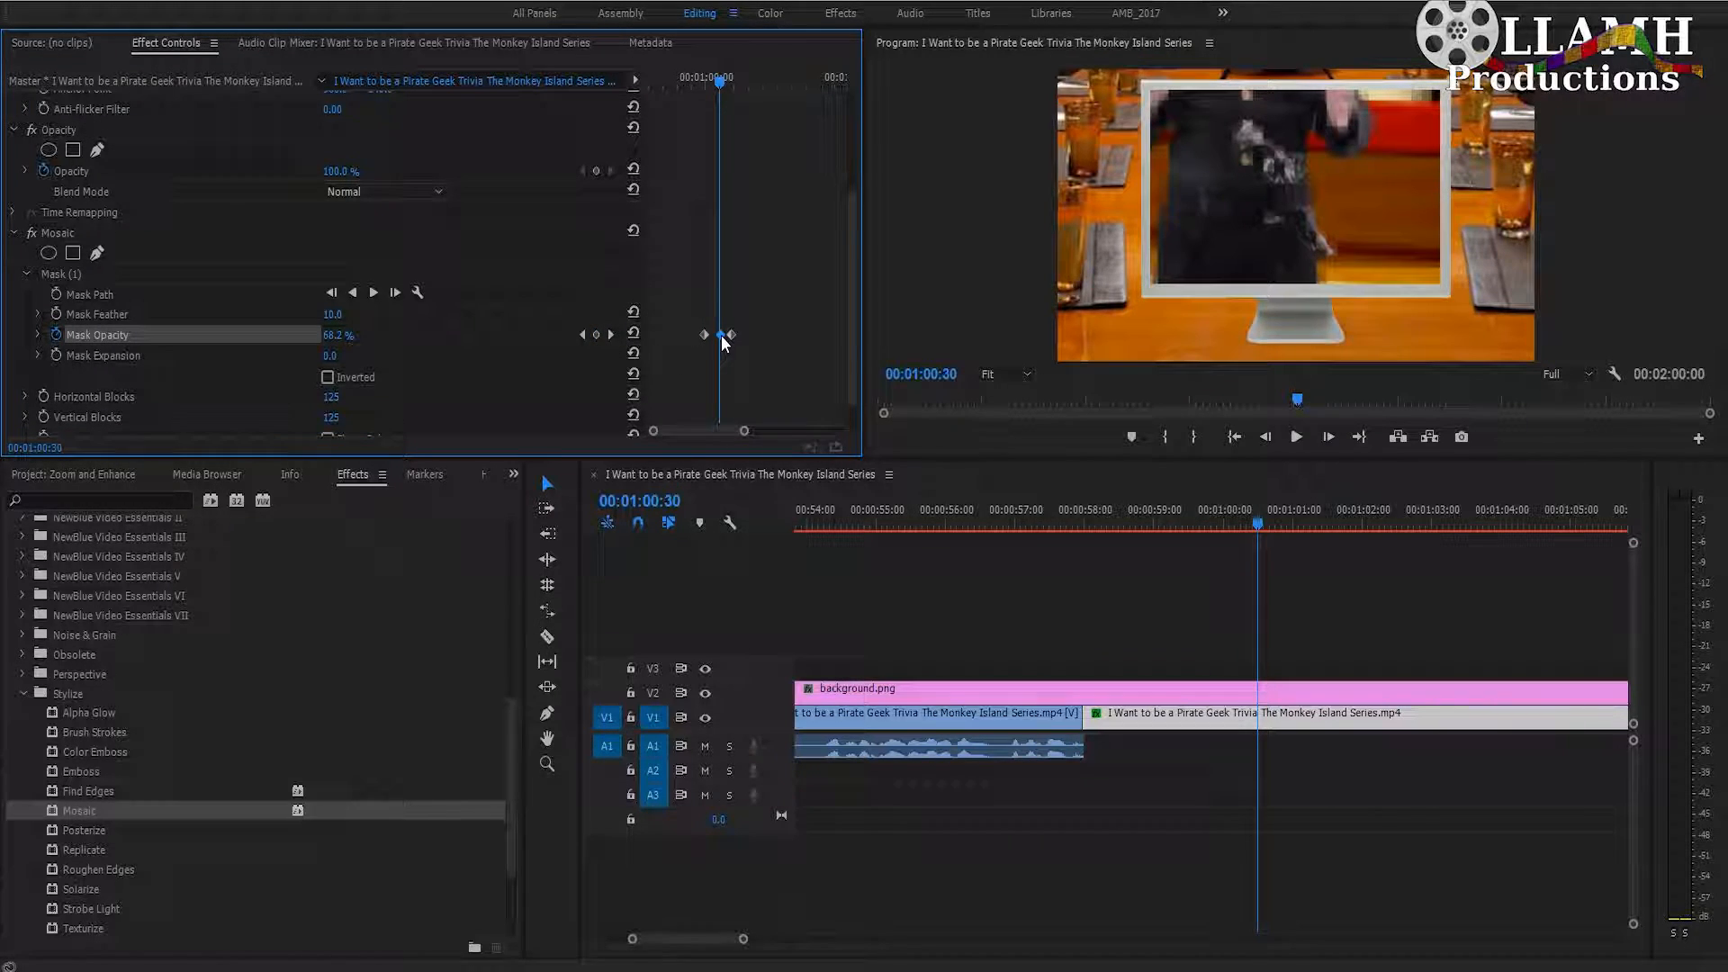
Move the 100% Mask Opacity keyframe to 00:01:00:30, in line with the second Position and Scale keyframes
drag(731, 336, 719, 336)
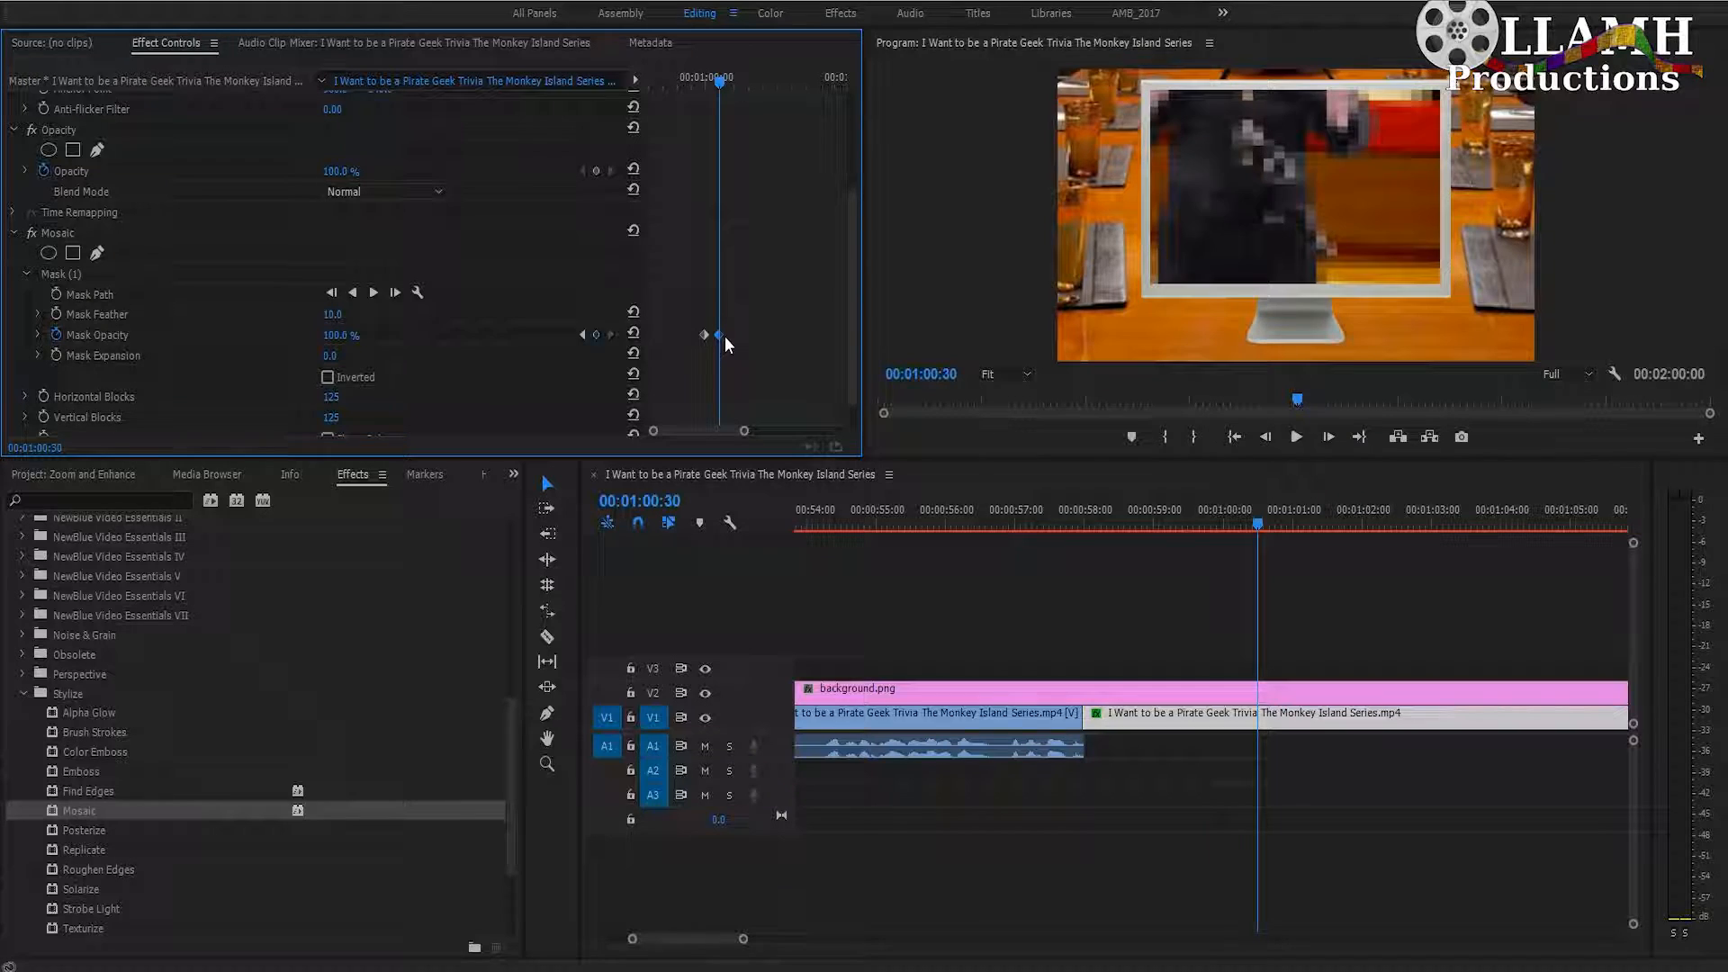
mouse_move(1260, 520)
mouse_down()
mouse_move(1228, 524)
mouse_move(1257, 516)
mouse_up()
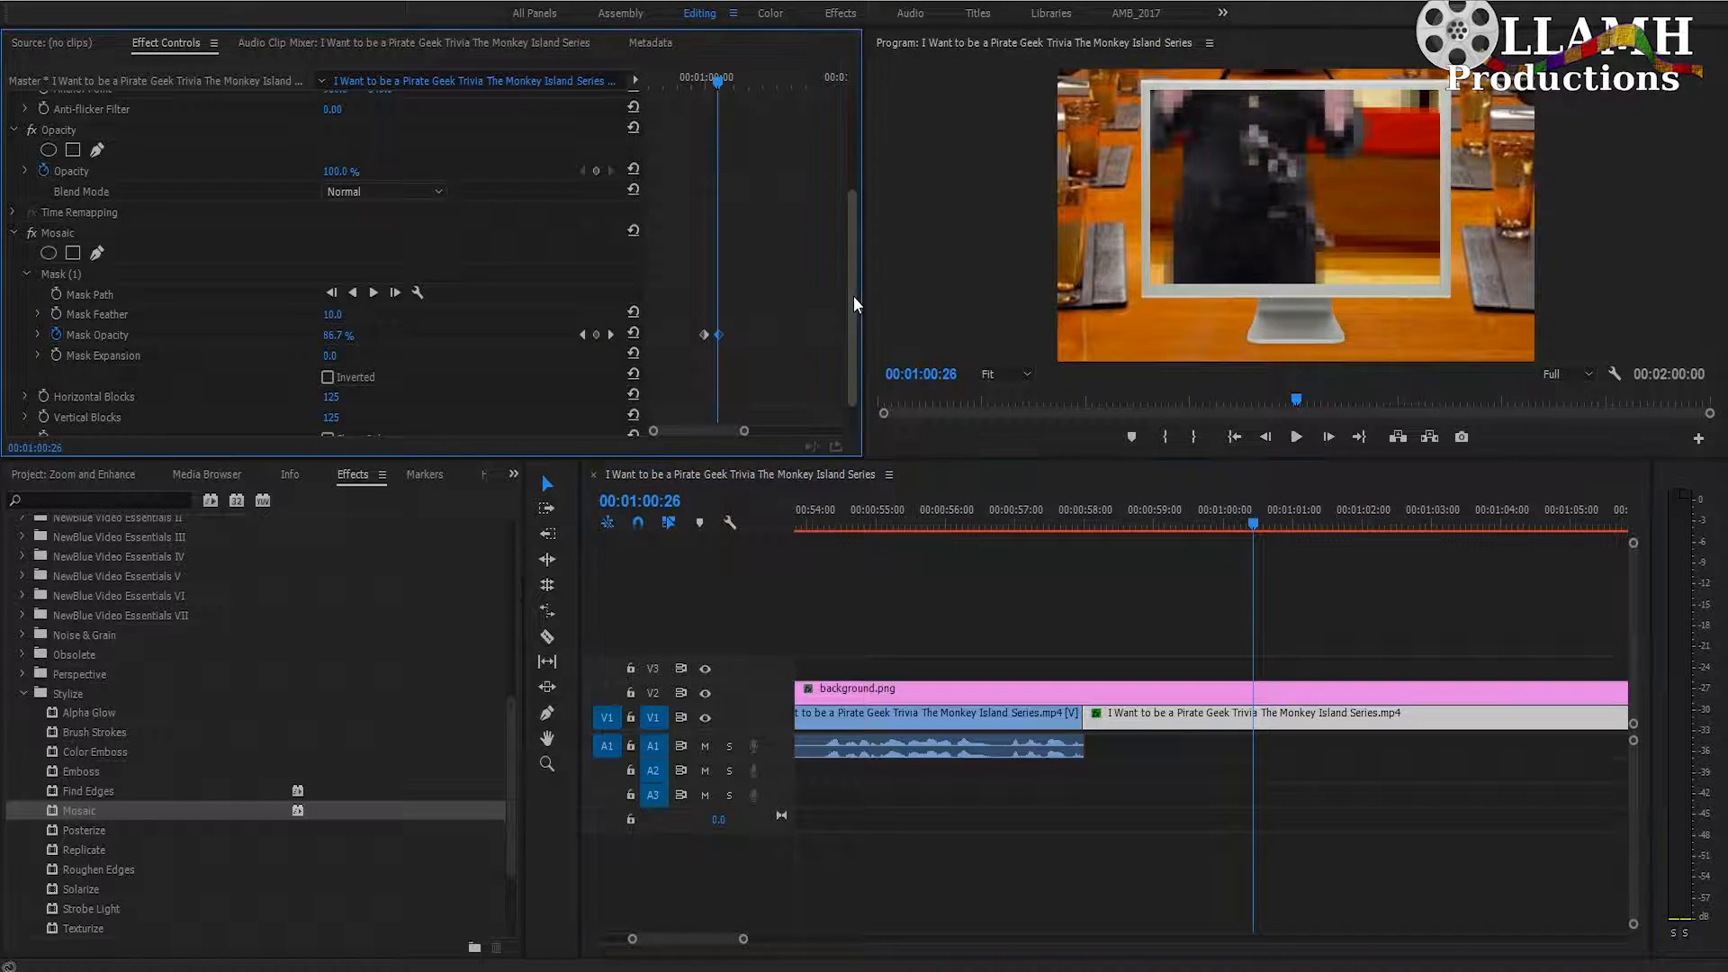
drag(853, 301, 848, 177)
click(610, 163)
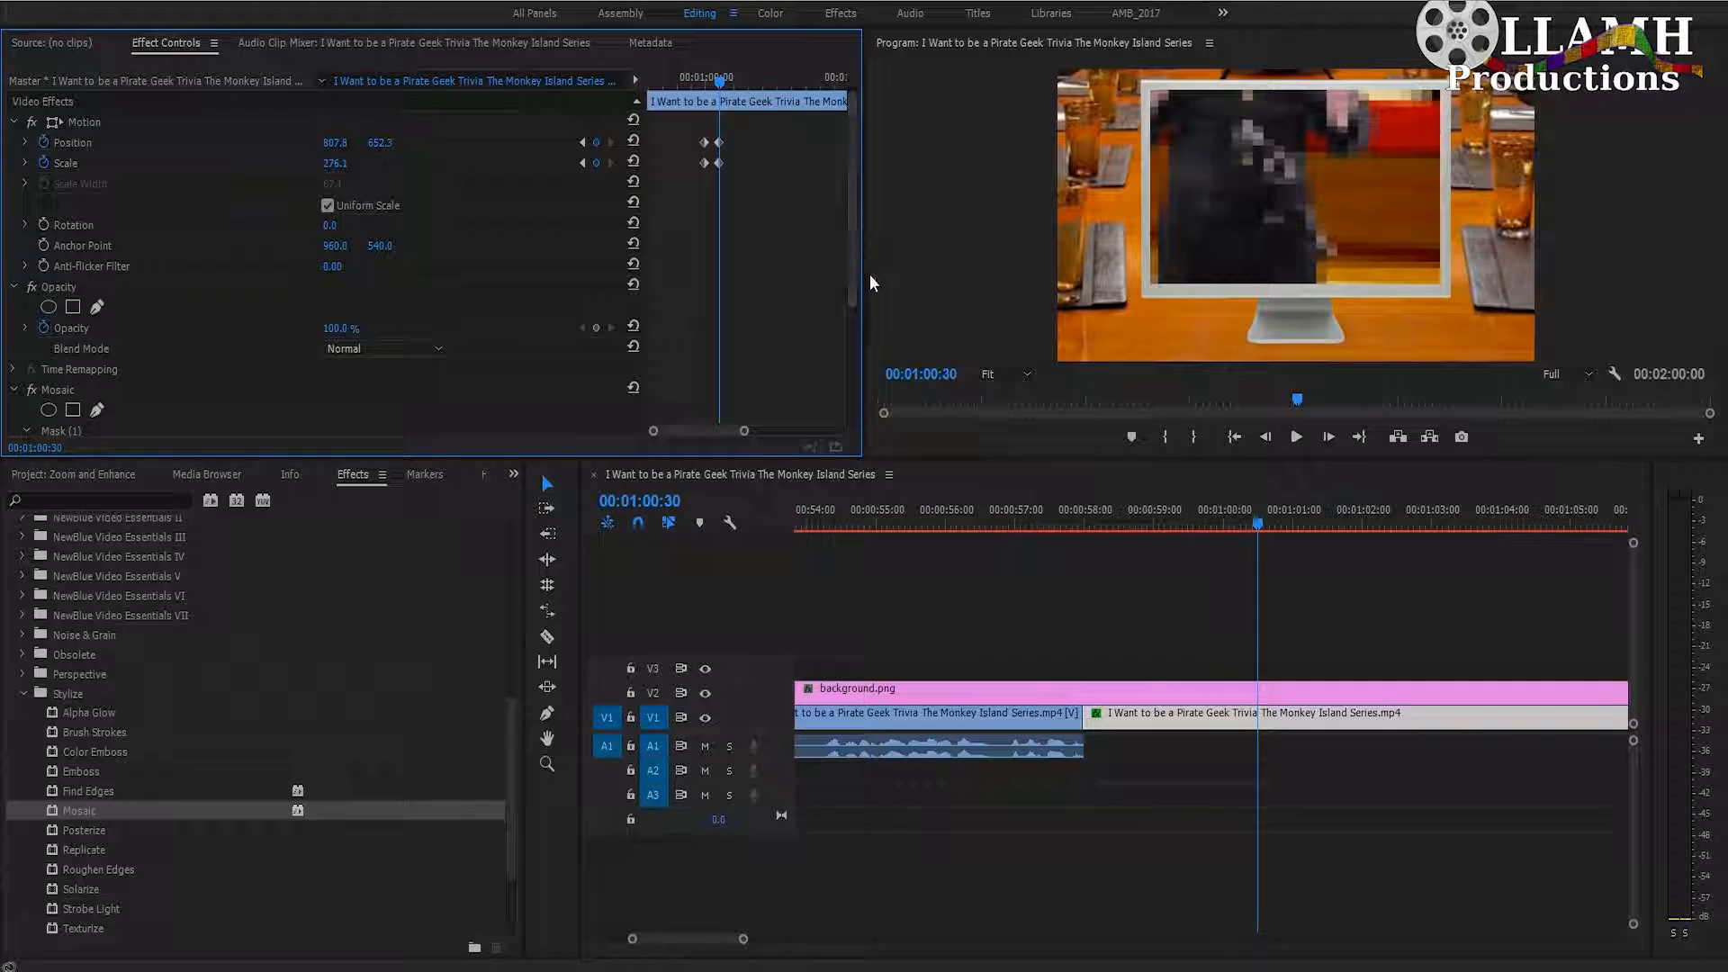
mouse_move(856, 257)
mouse_down()
mouse_move(861, 344)
mouse_move(866, 230)
mouse_up()
Add a Mosaic Mask Opacity keyframe at 00:01:02:30, keeping the value at 100%
click(673, 502)
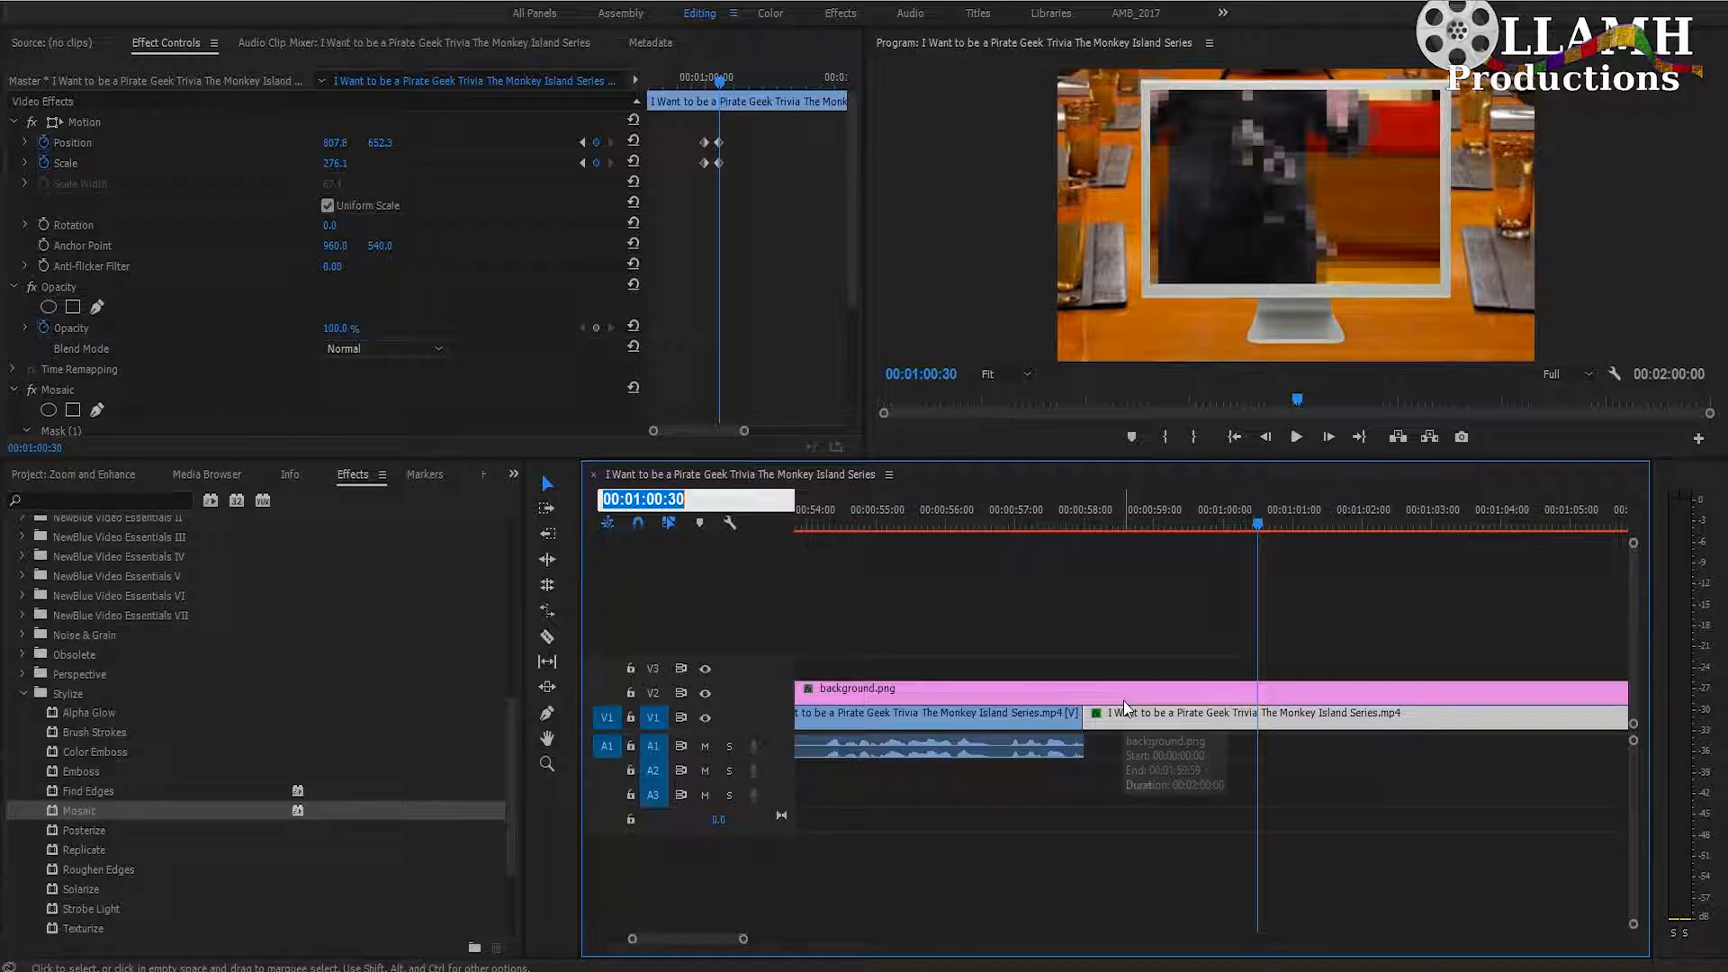
text(10)
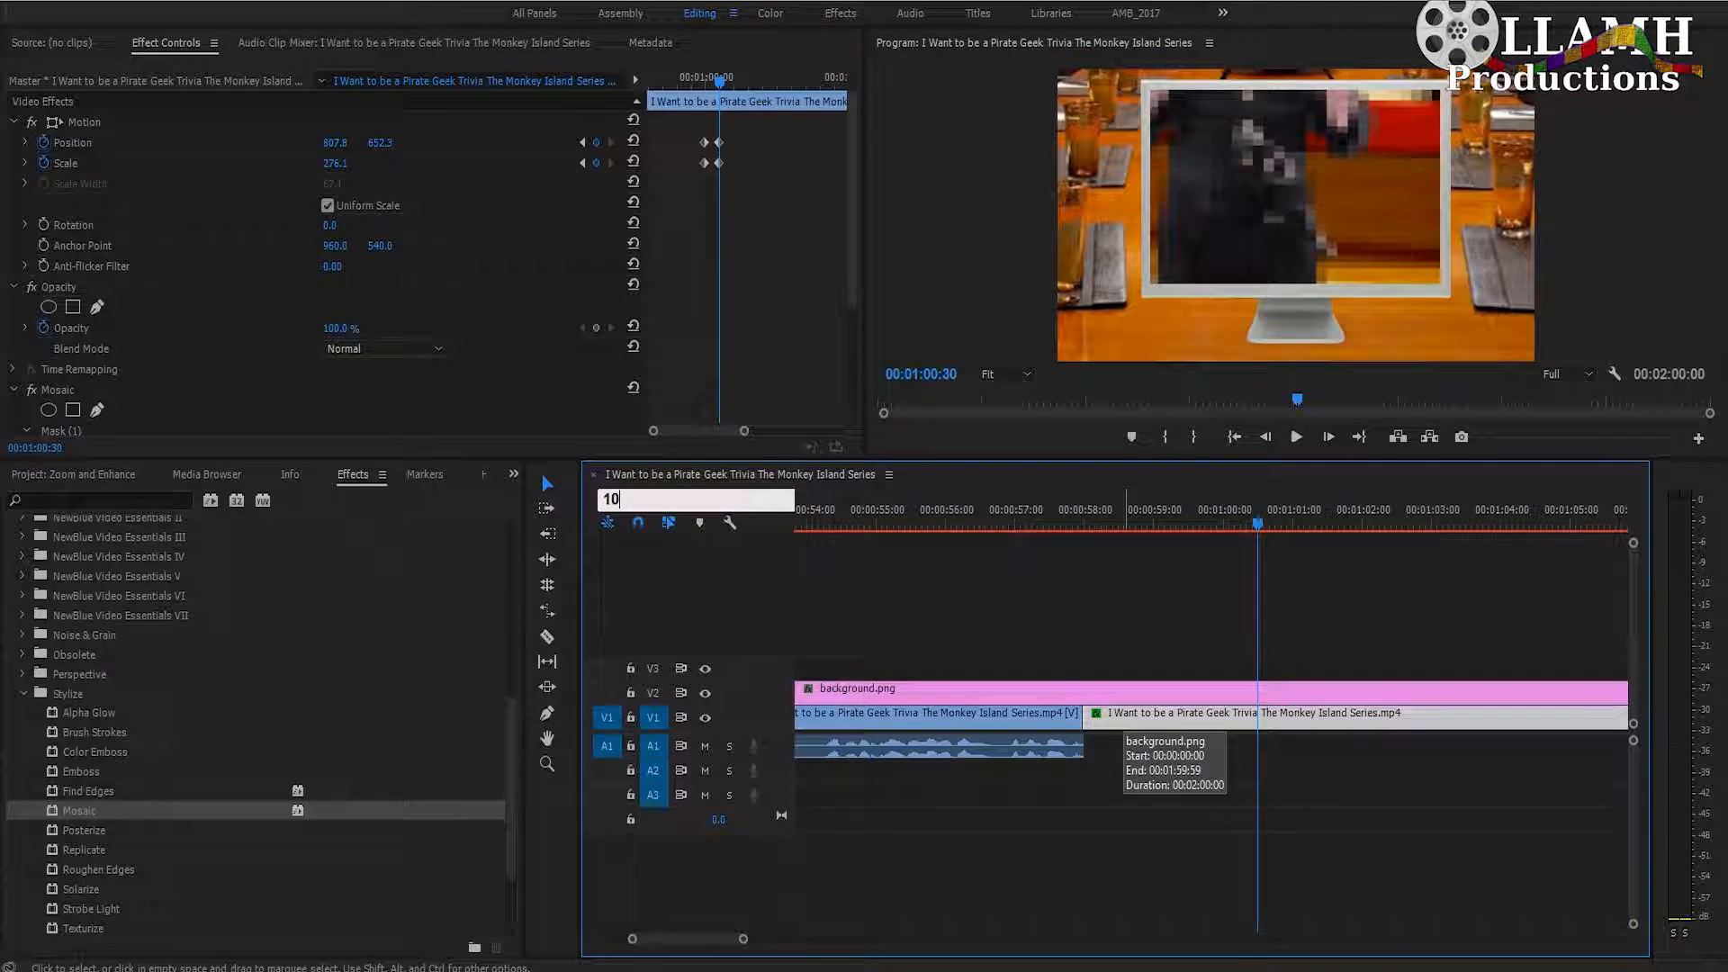
text(200)
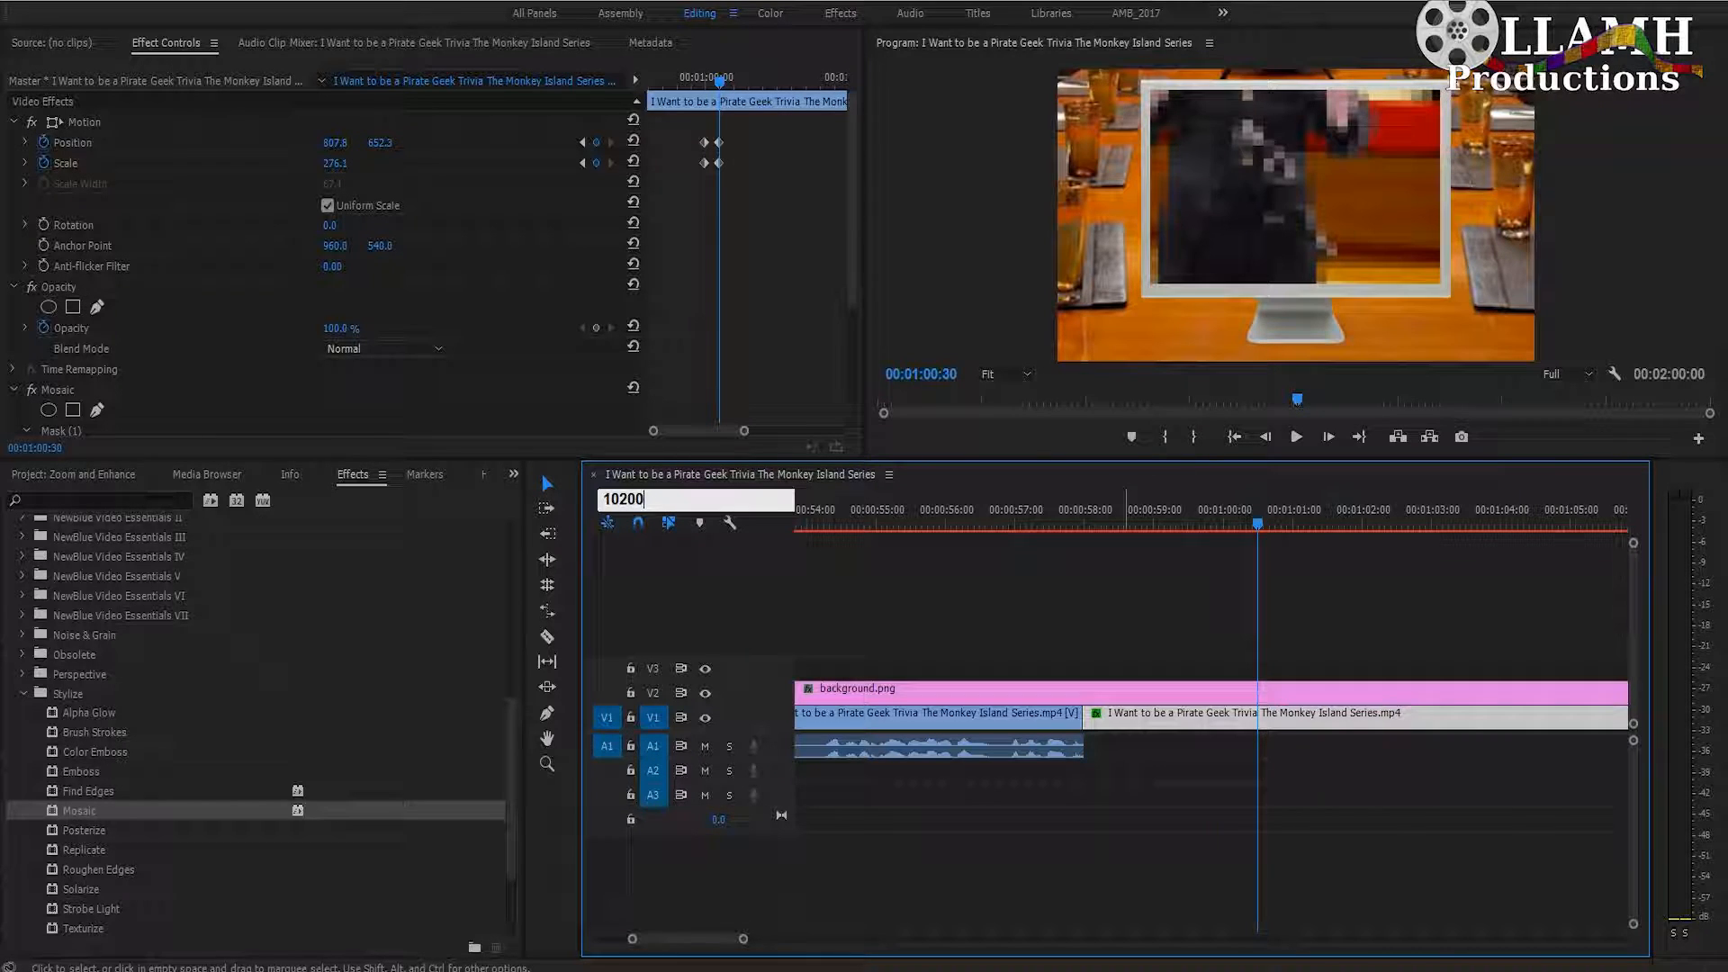
key(BackSpace)
key(BackSpace)
text(30)
key(Return)
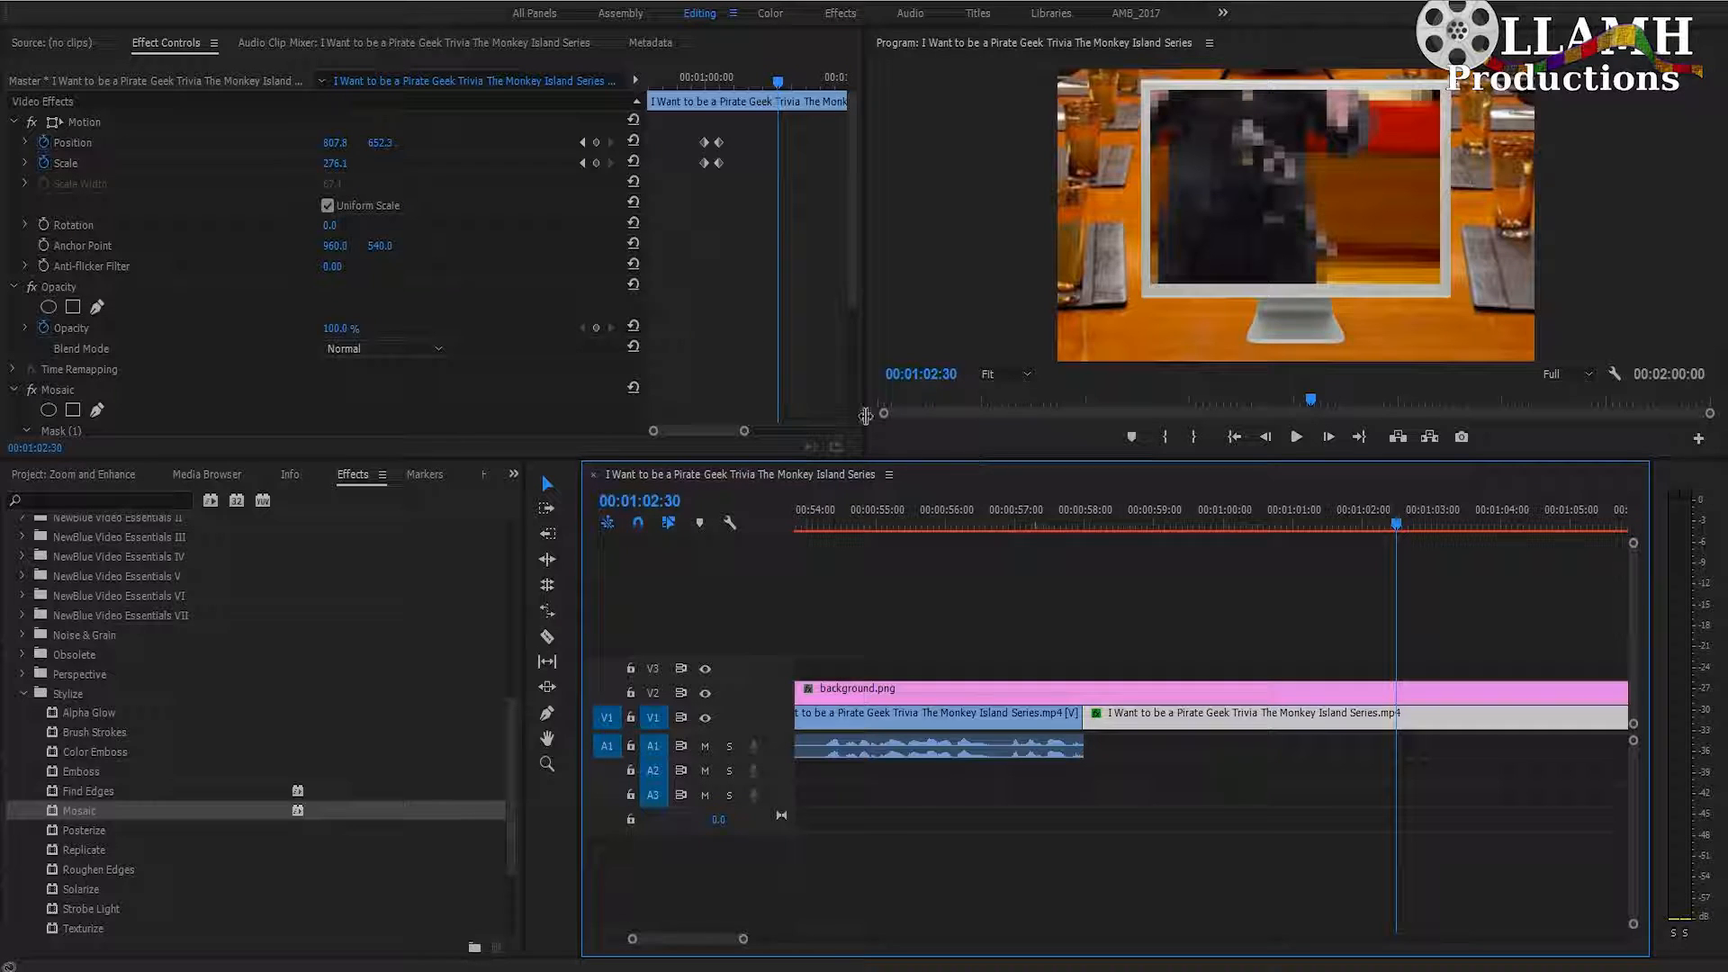
drag(850, 223, 849, 288)
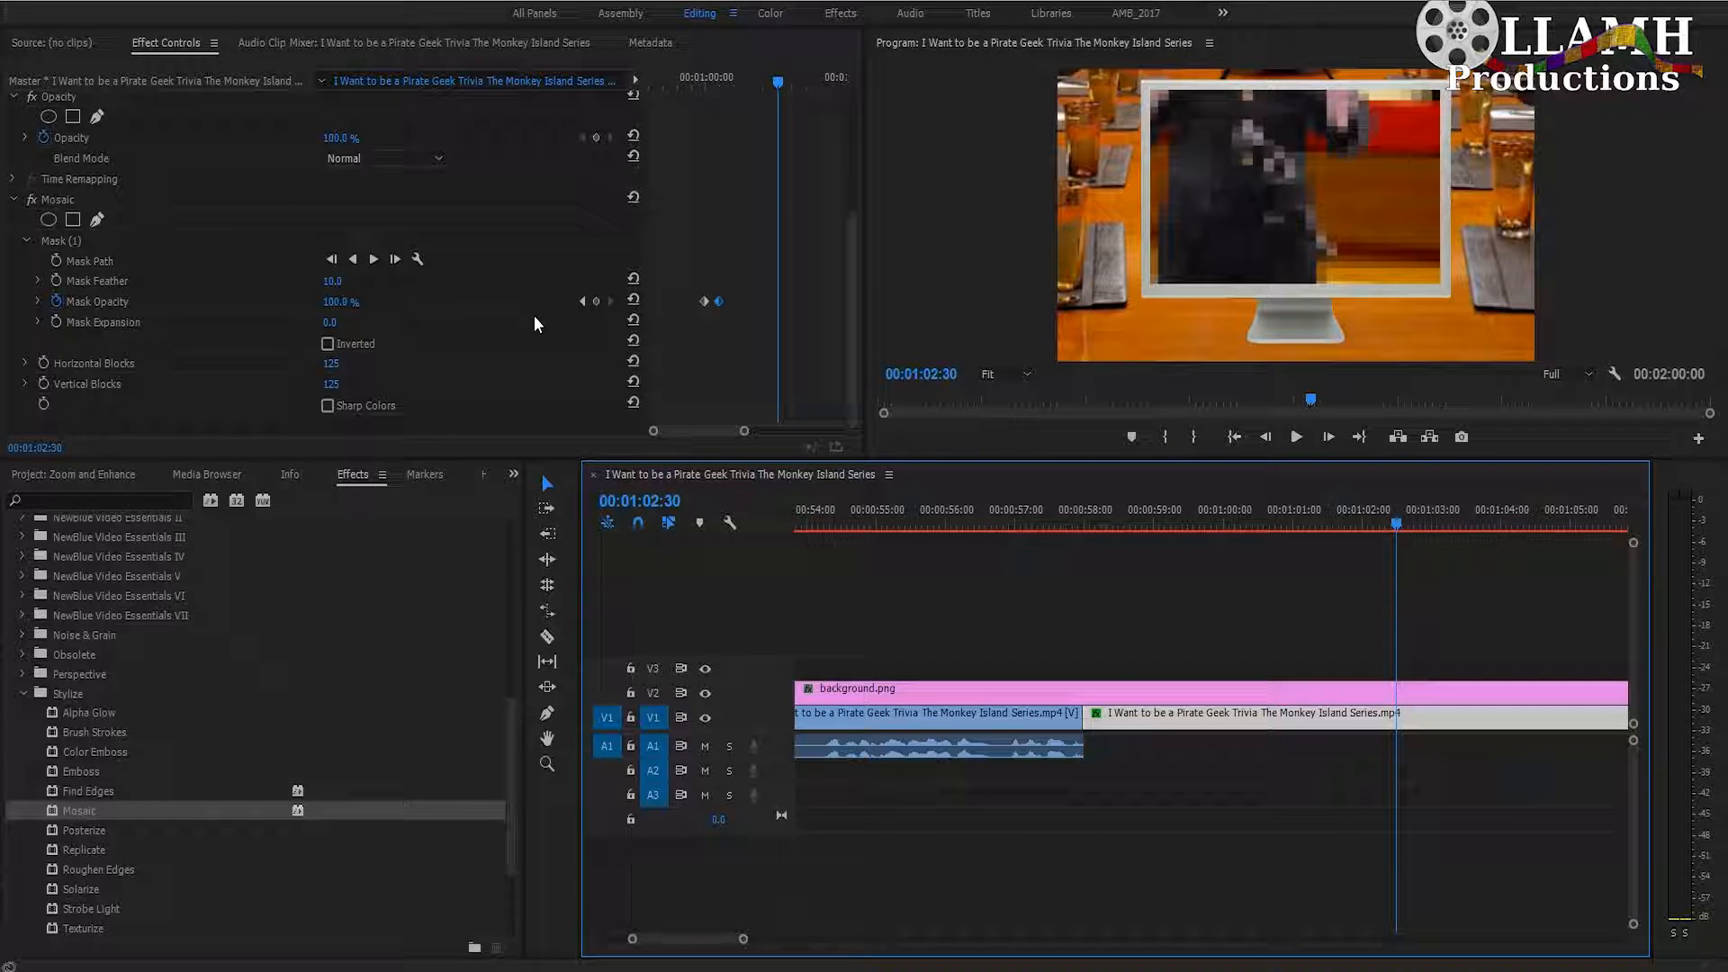
click(595, 300)
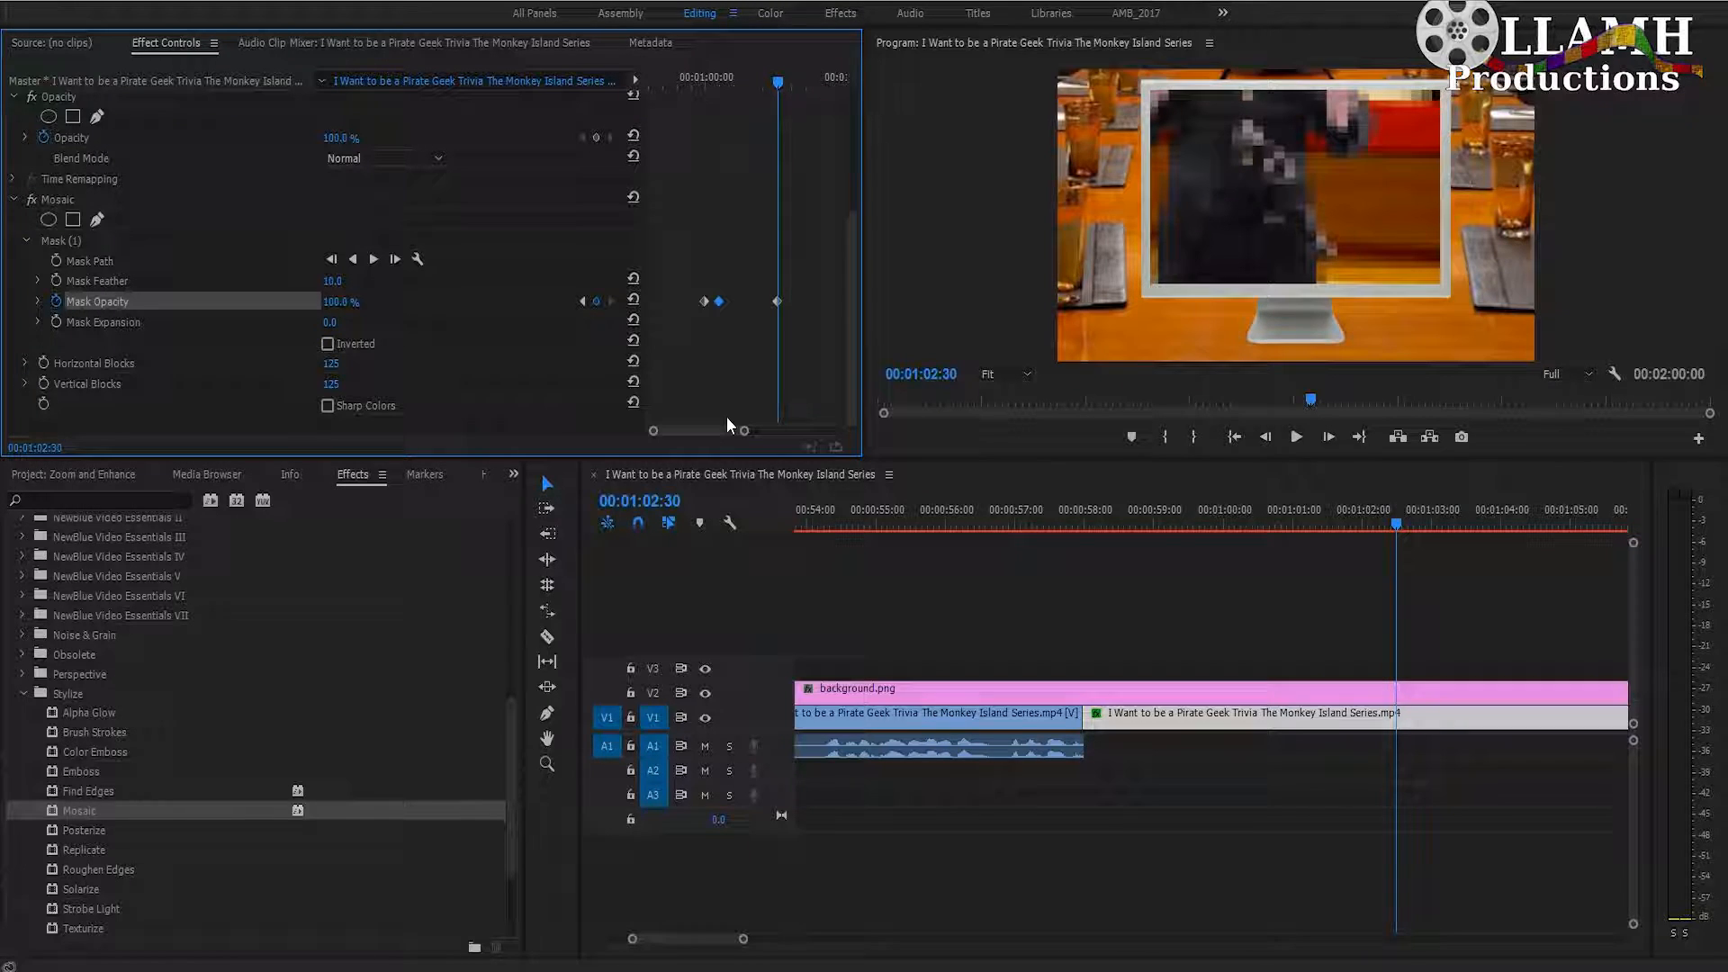
Add a Mask Opacity keyframe of 0% at 00:01:02:45 and scrub through the zoom and enhance effect
click(661, 501)
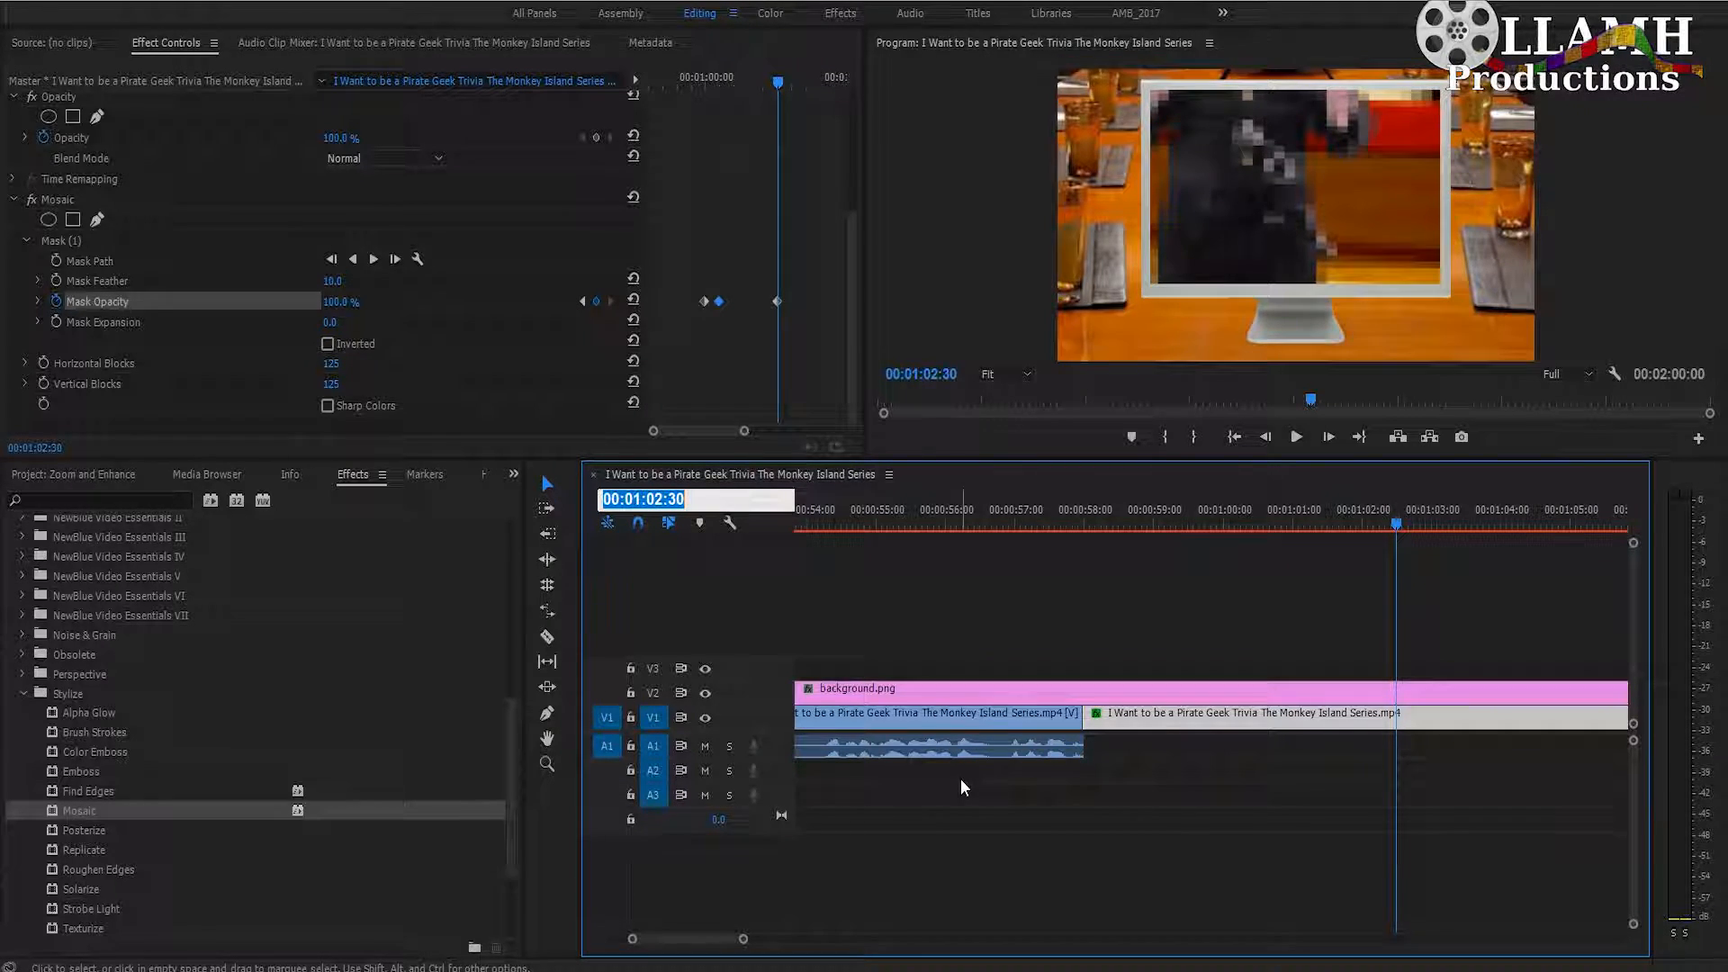
text(1)
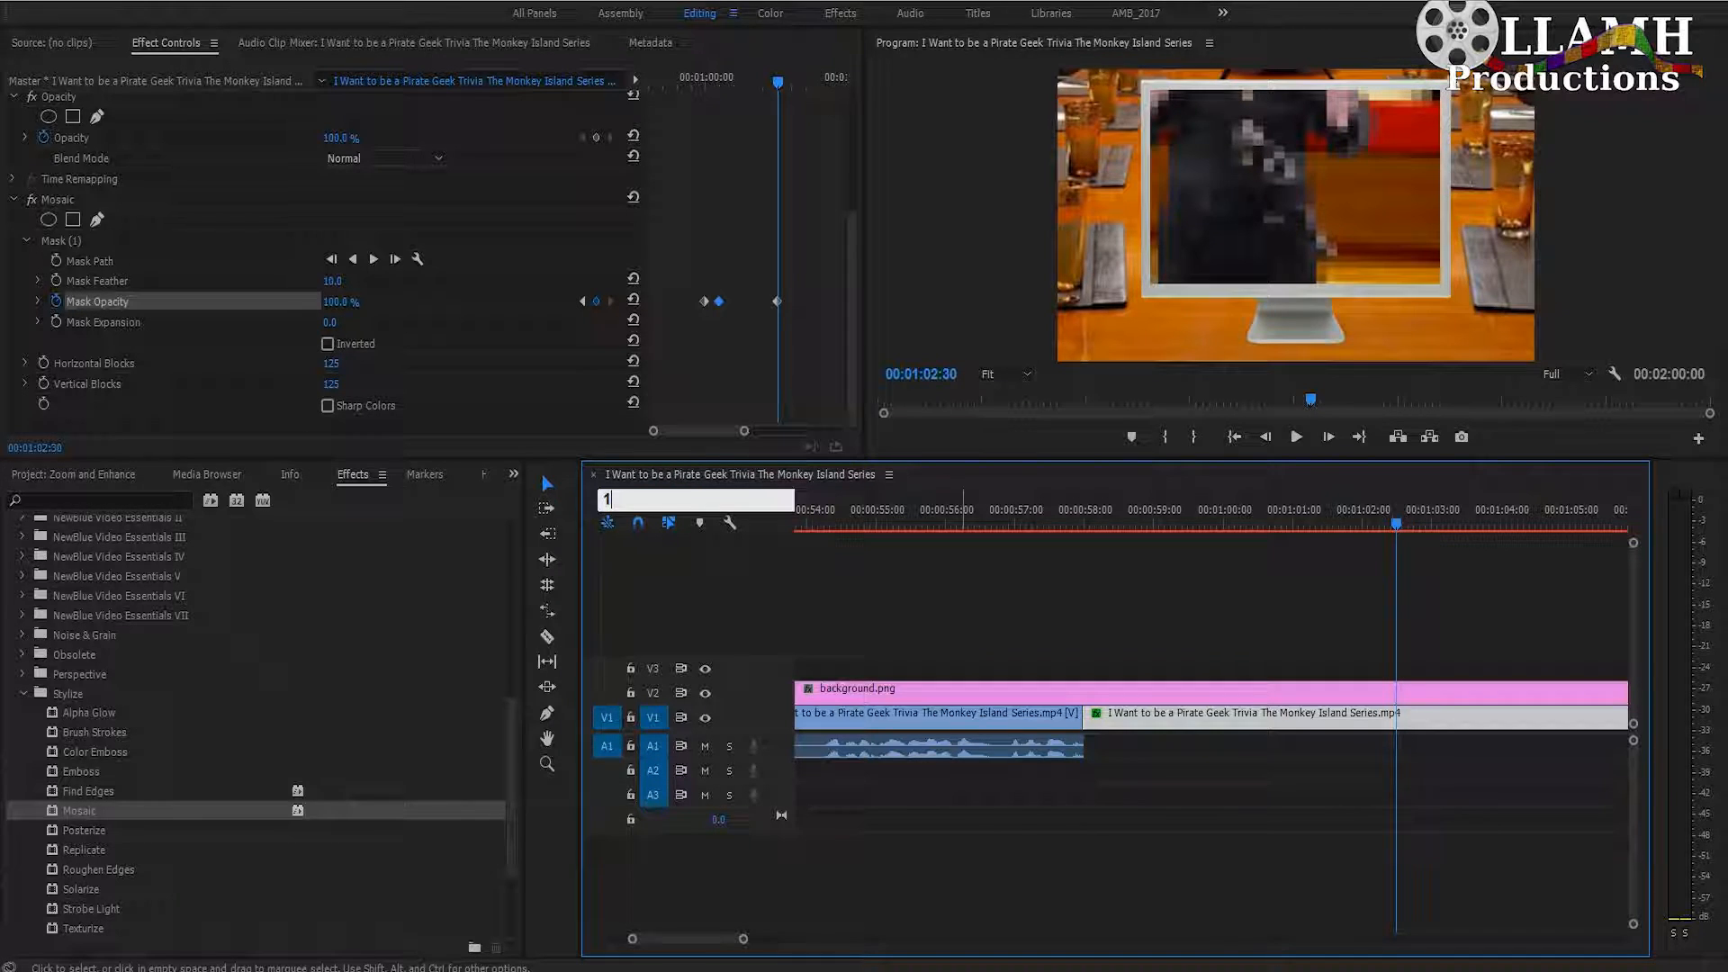
text(:02:45)
key(Return)
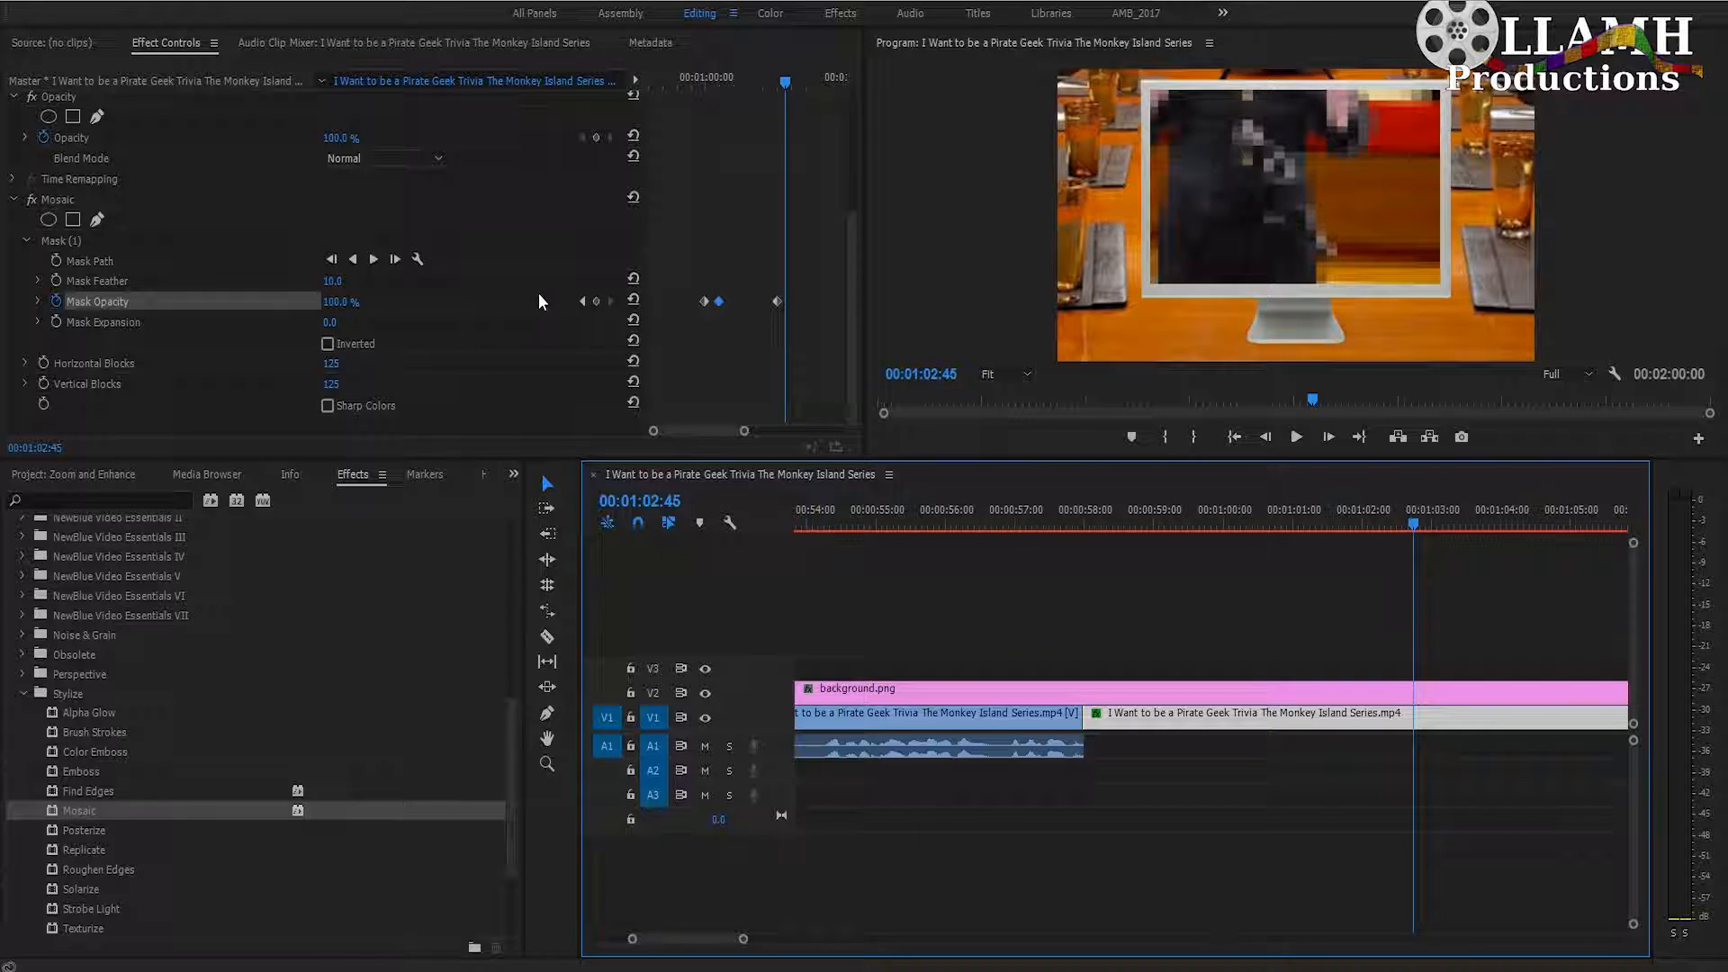
click(595, 300)
click(363, 302)
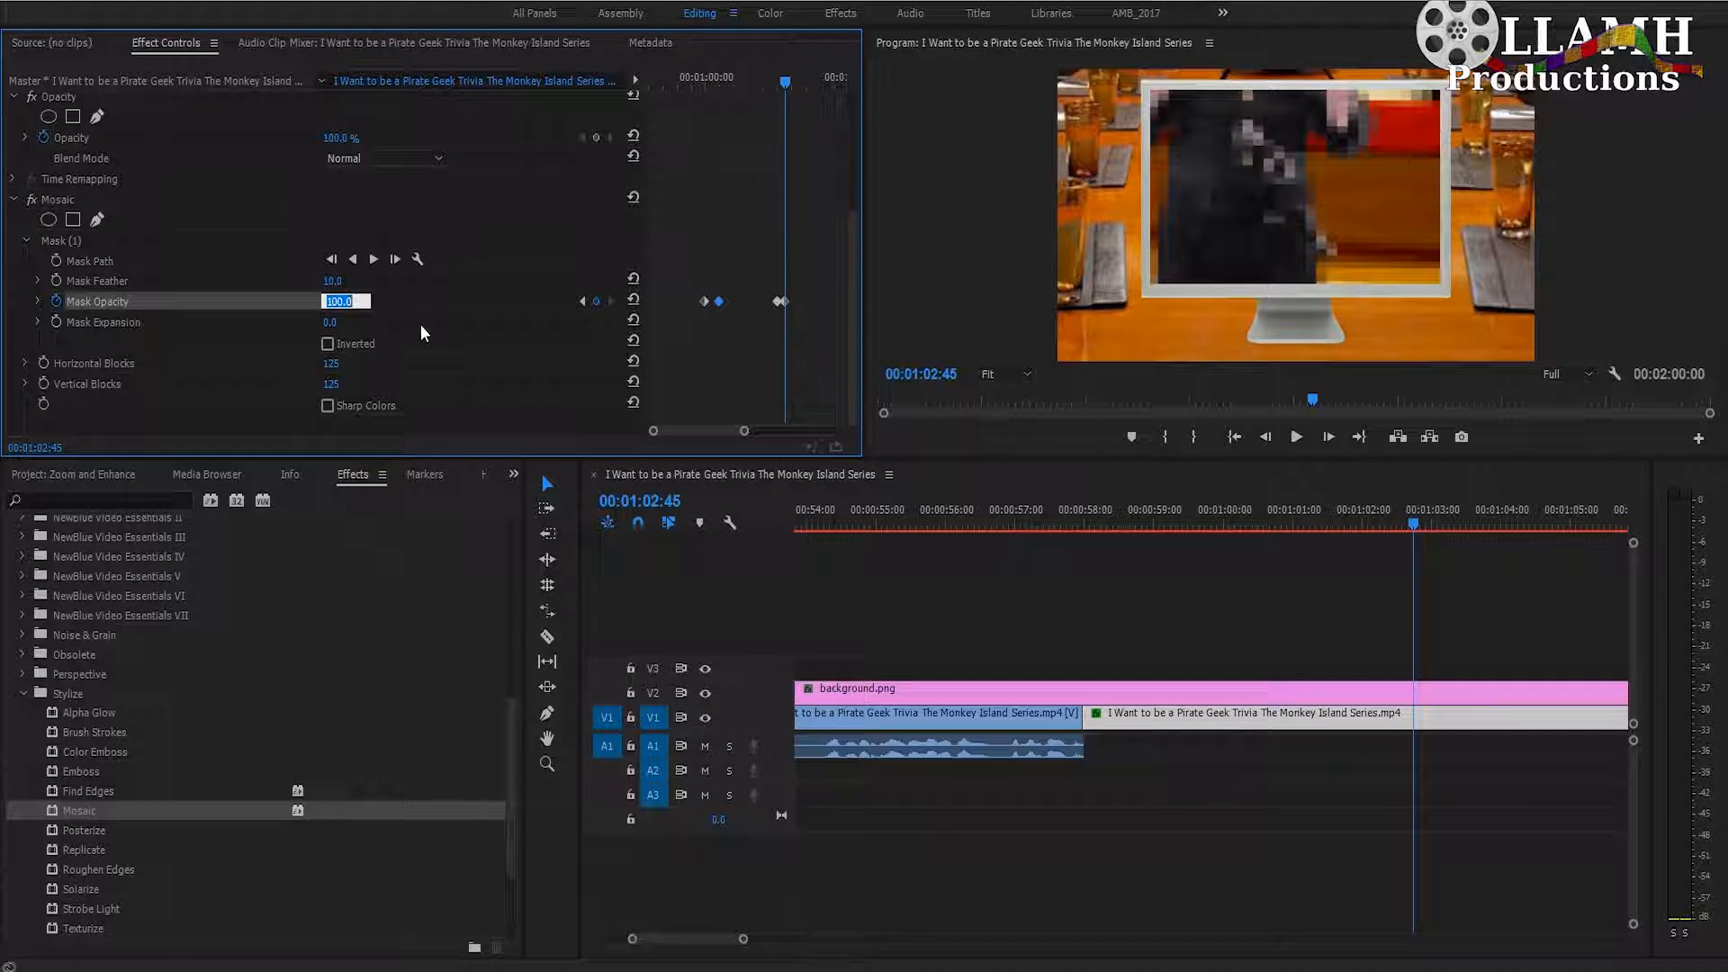
text(0)
key(Return)
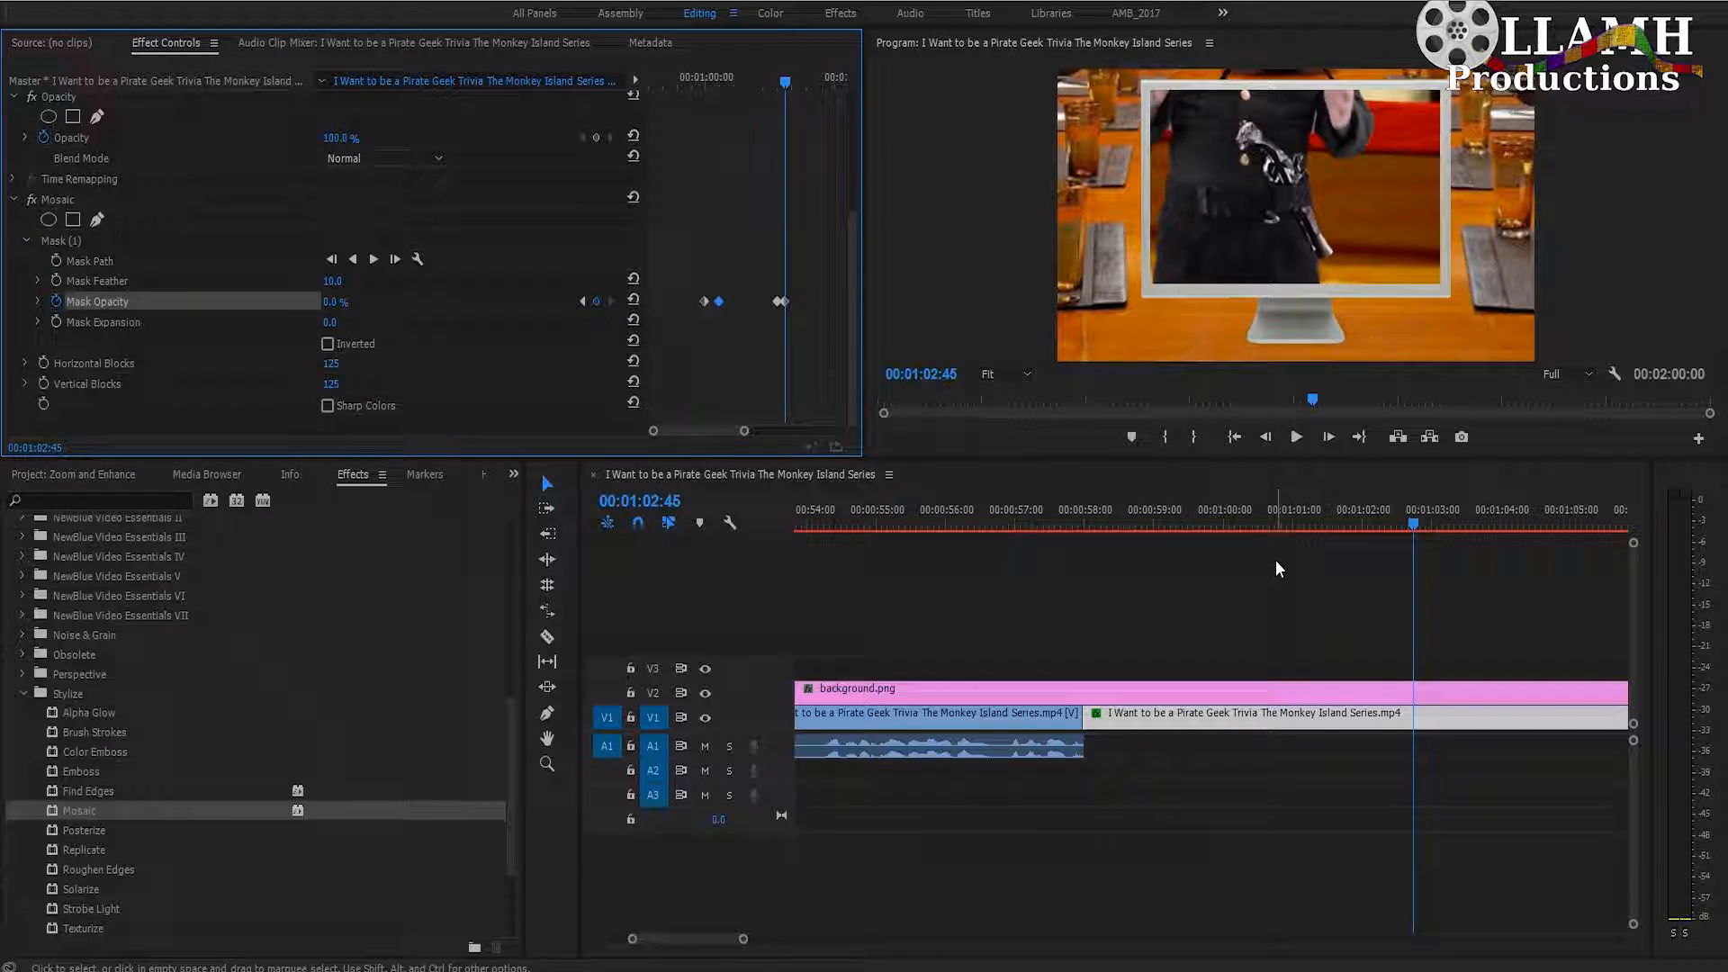
drag(1104, 527, 1524, 560)
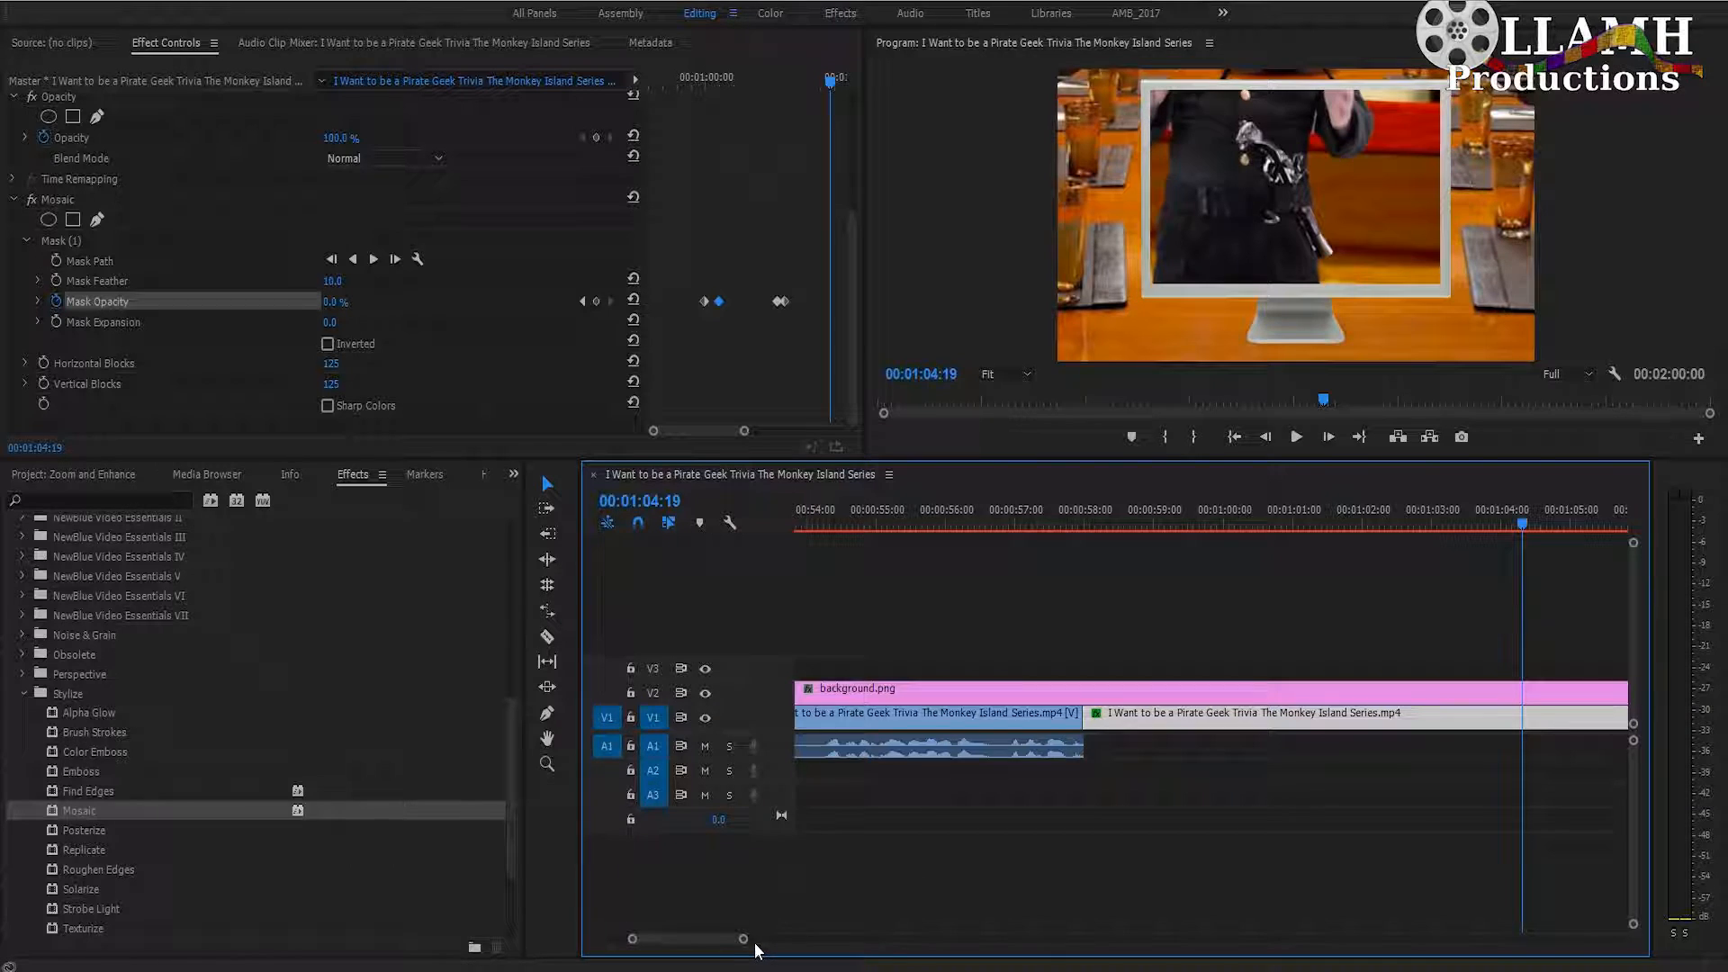
Split background.png and the frozen-frame clip at 00:01:30:00 and delete the portions after the cut
drag(744, 940, 935, 949)
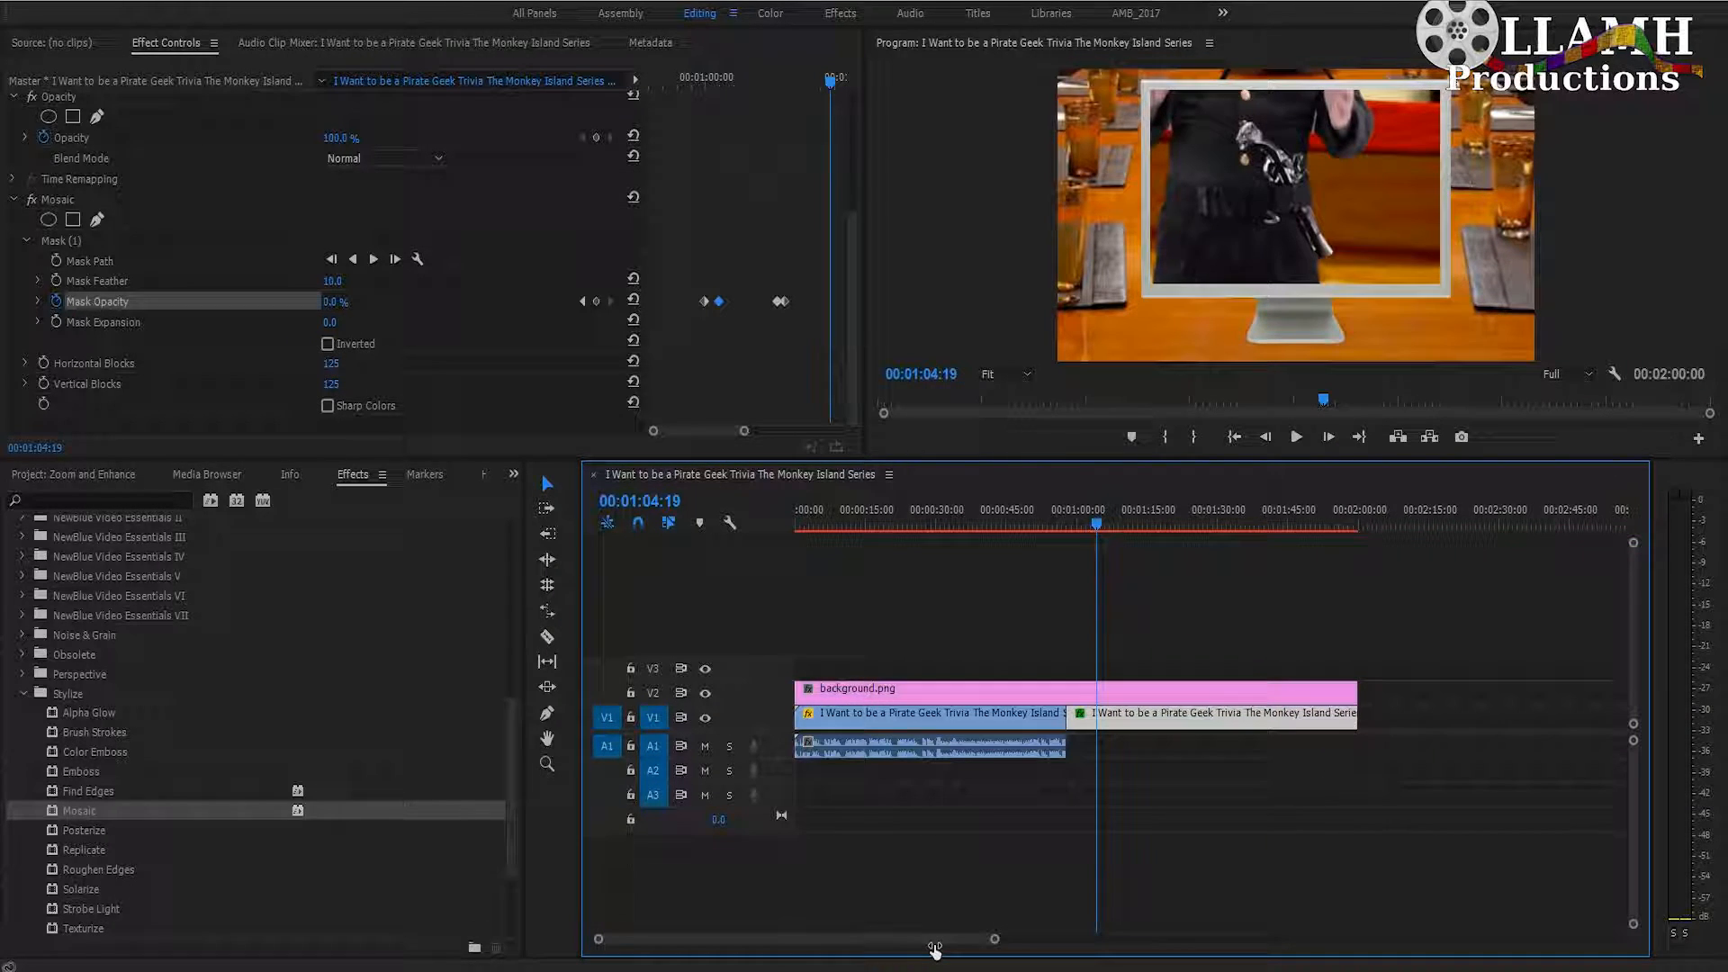
click(670, 503)
text(13000)
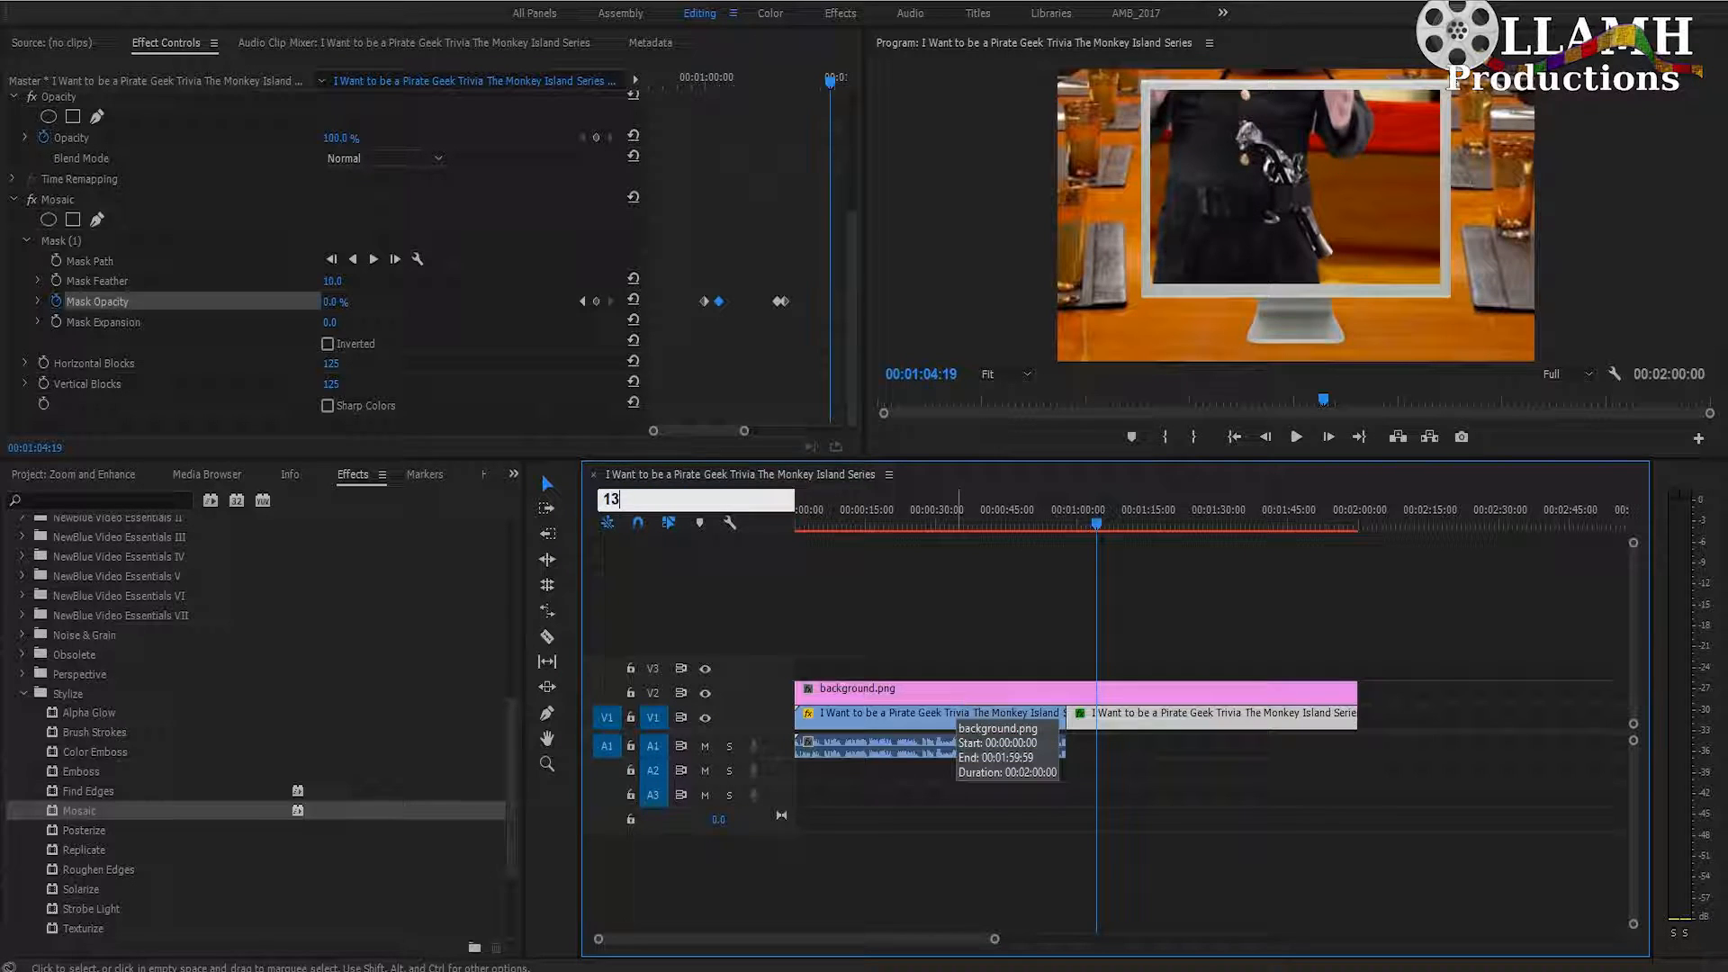
key(Return)
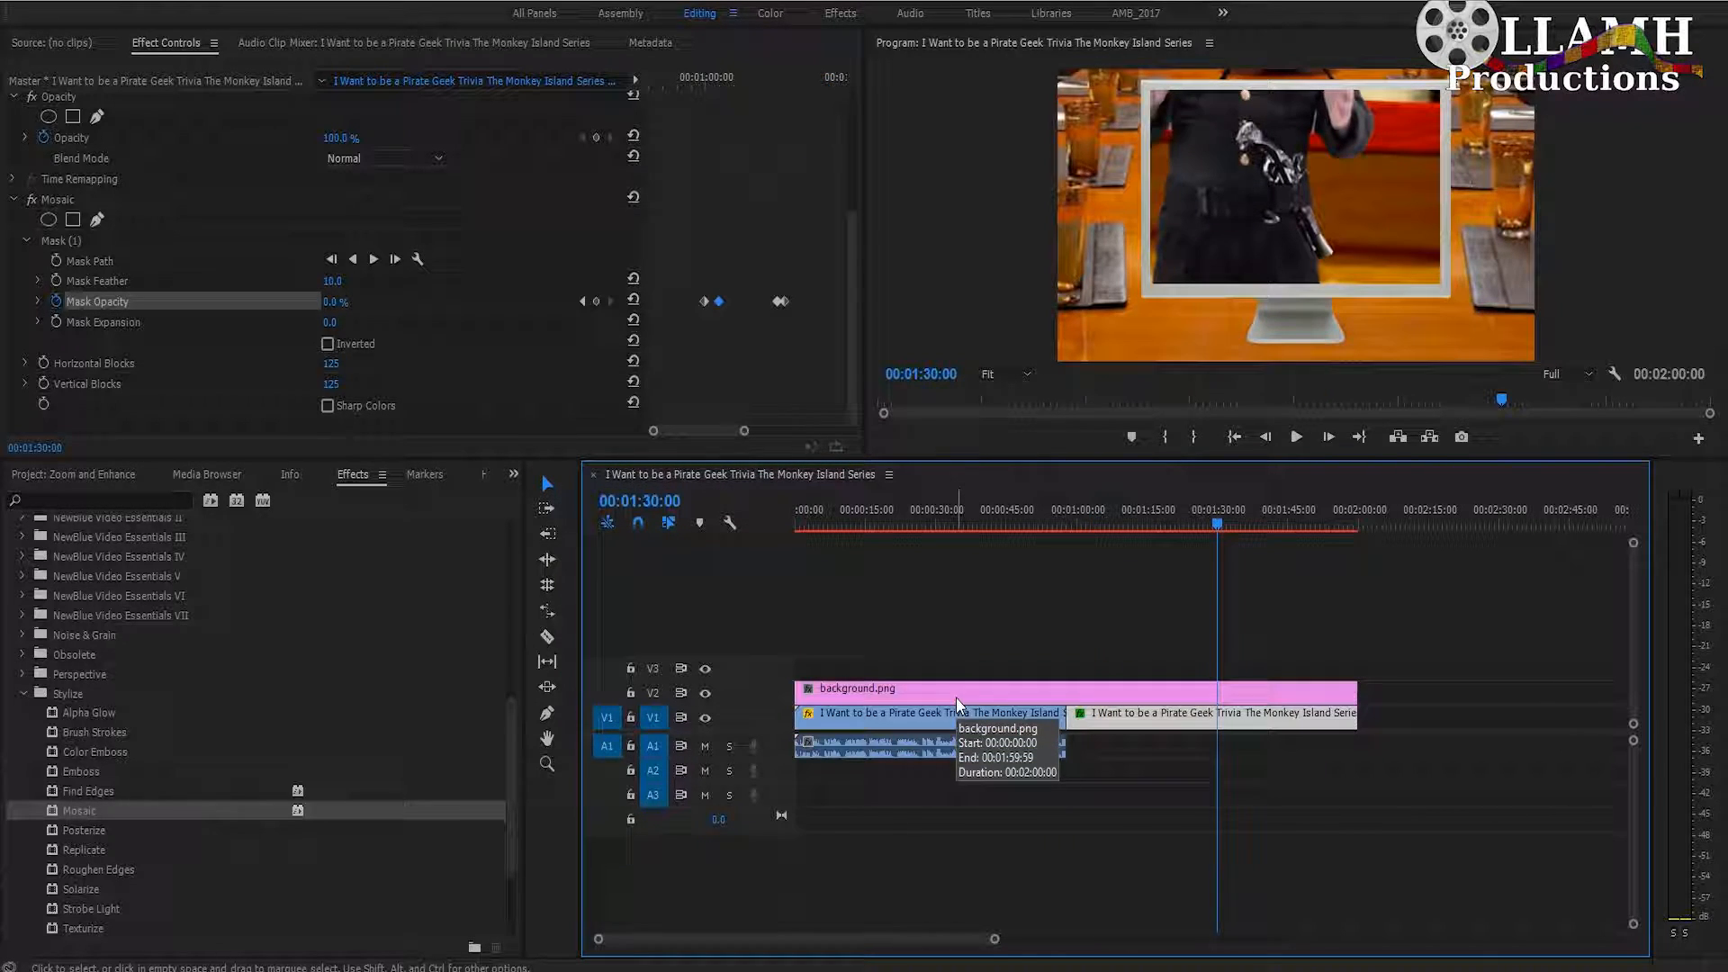
key(c)
click(1220, 693)
click(1220, 717)
key(v)
drag(1259, 658, 1269, 762)
key(Delete)
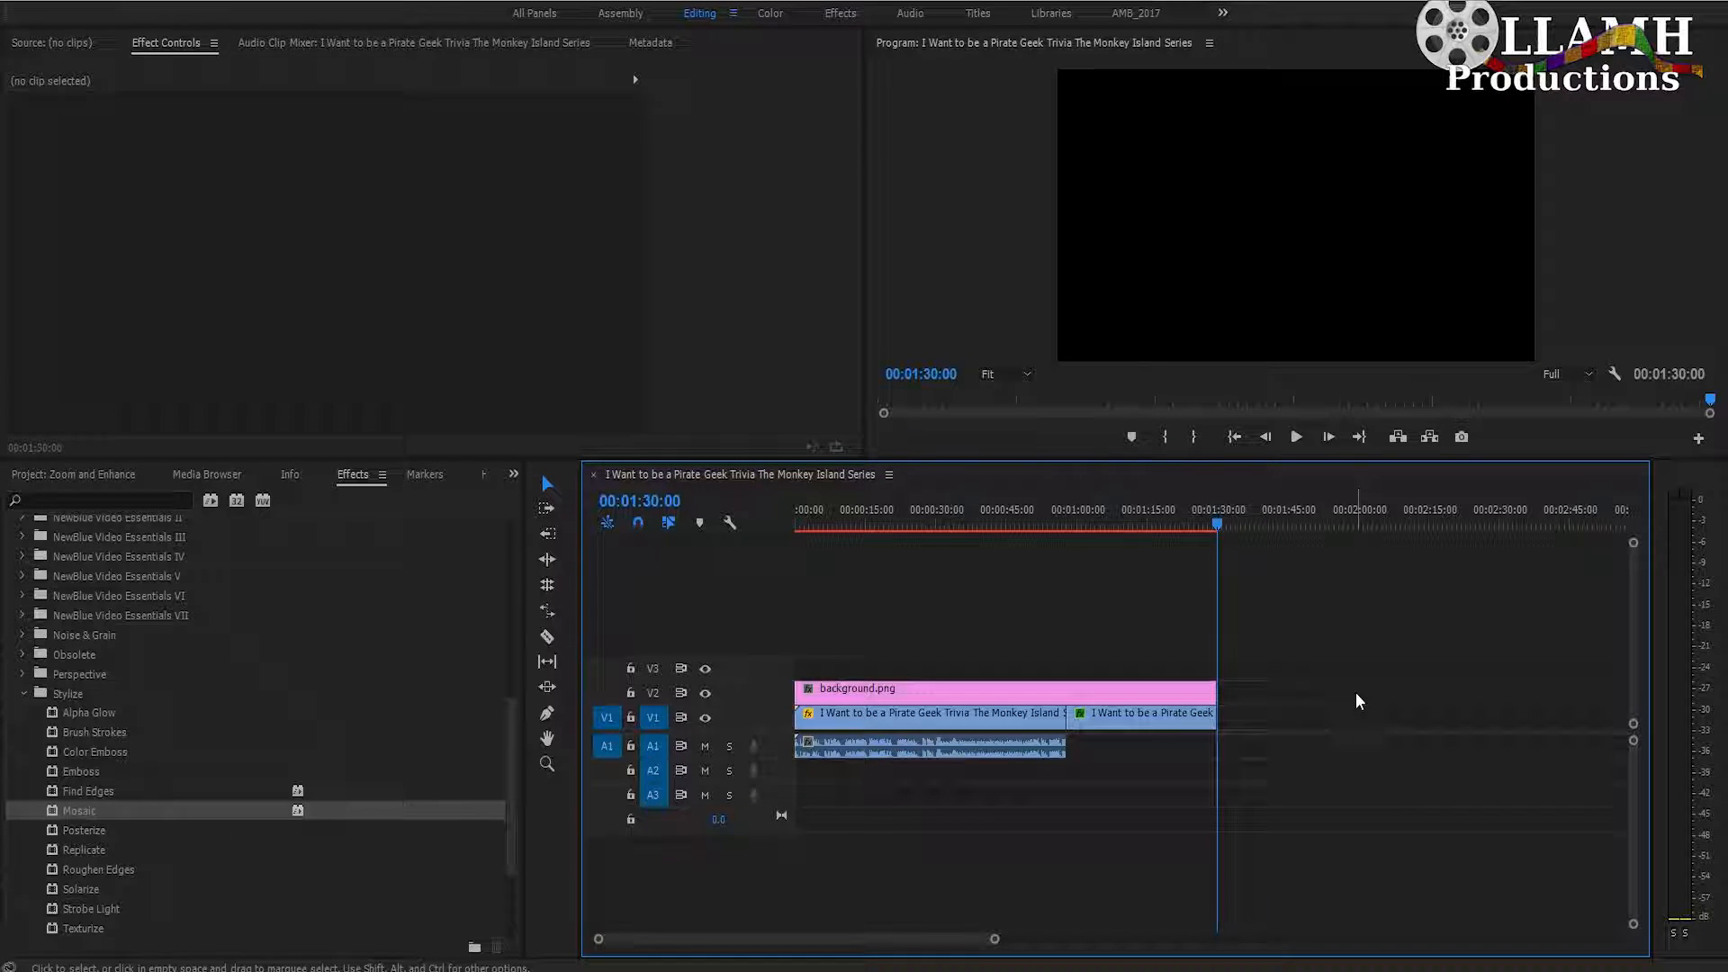
Split background.png and the video clip with its audio at 00:00:50:00 and delete the portions before the cut
click(1031, 513)
drag(1031, 510, 1051, 520)
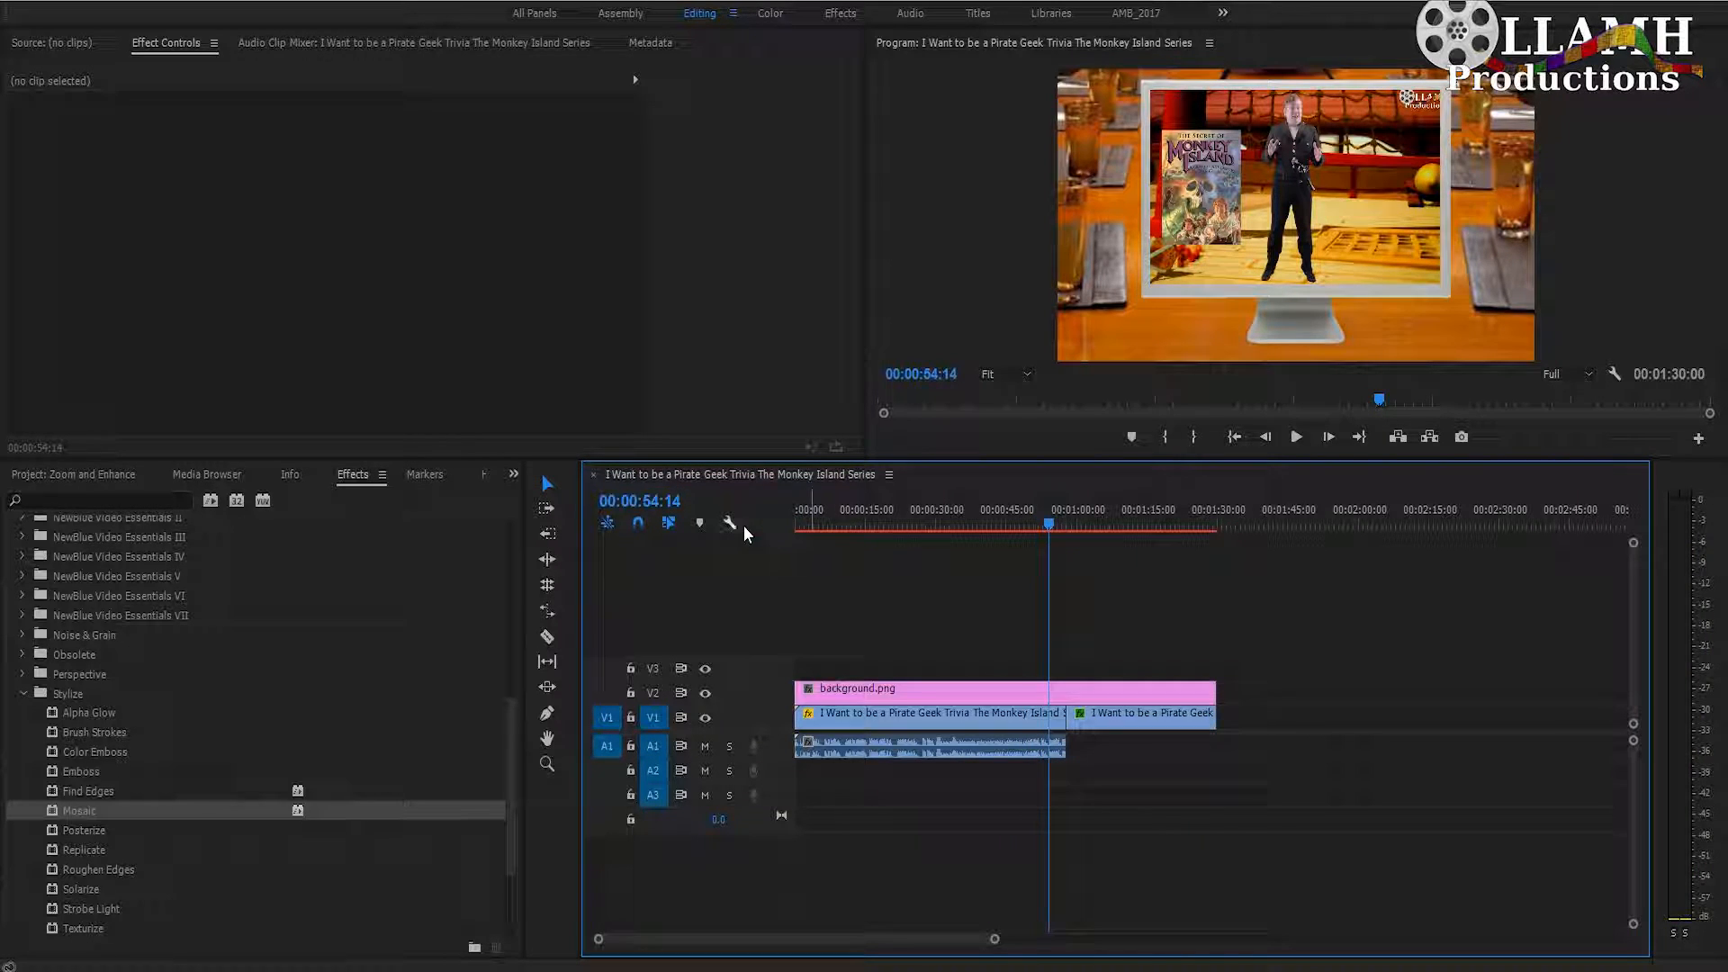
click(652, 501)
text(5000)
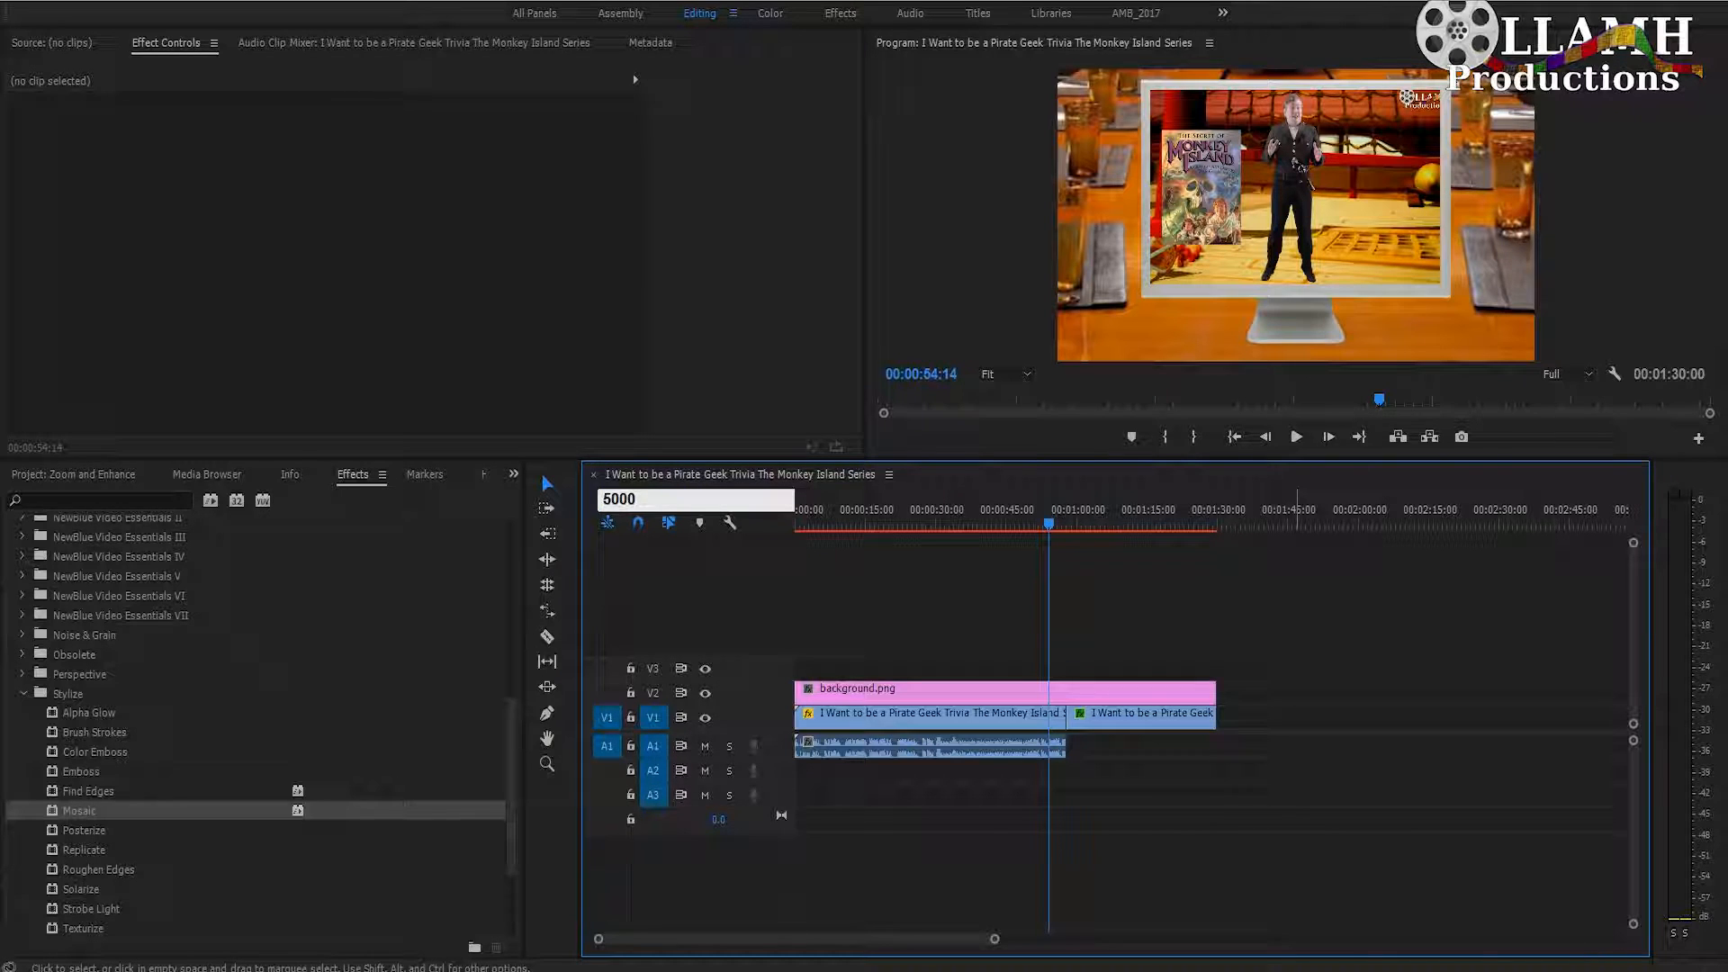
key(Return)
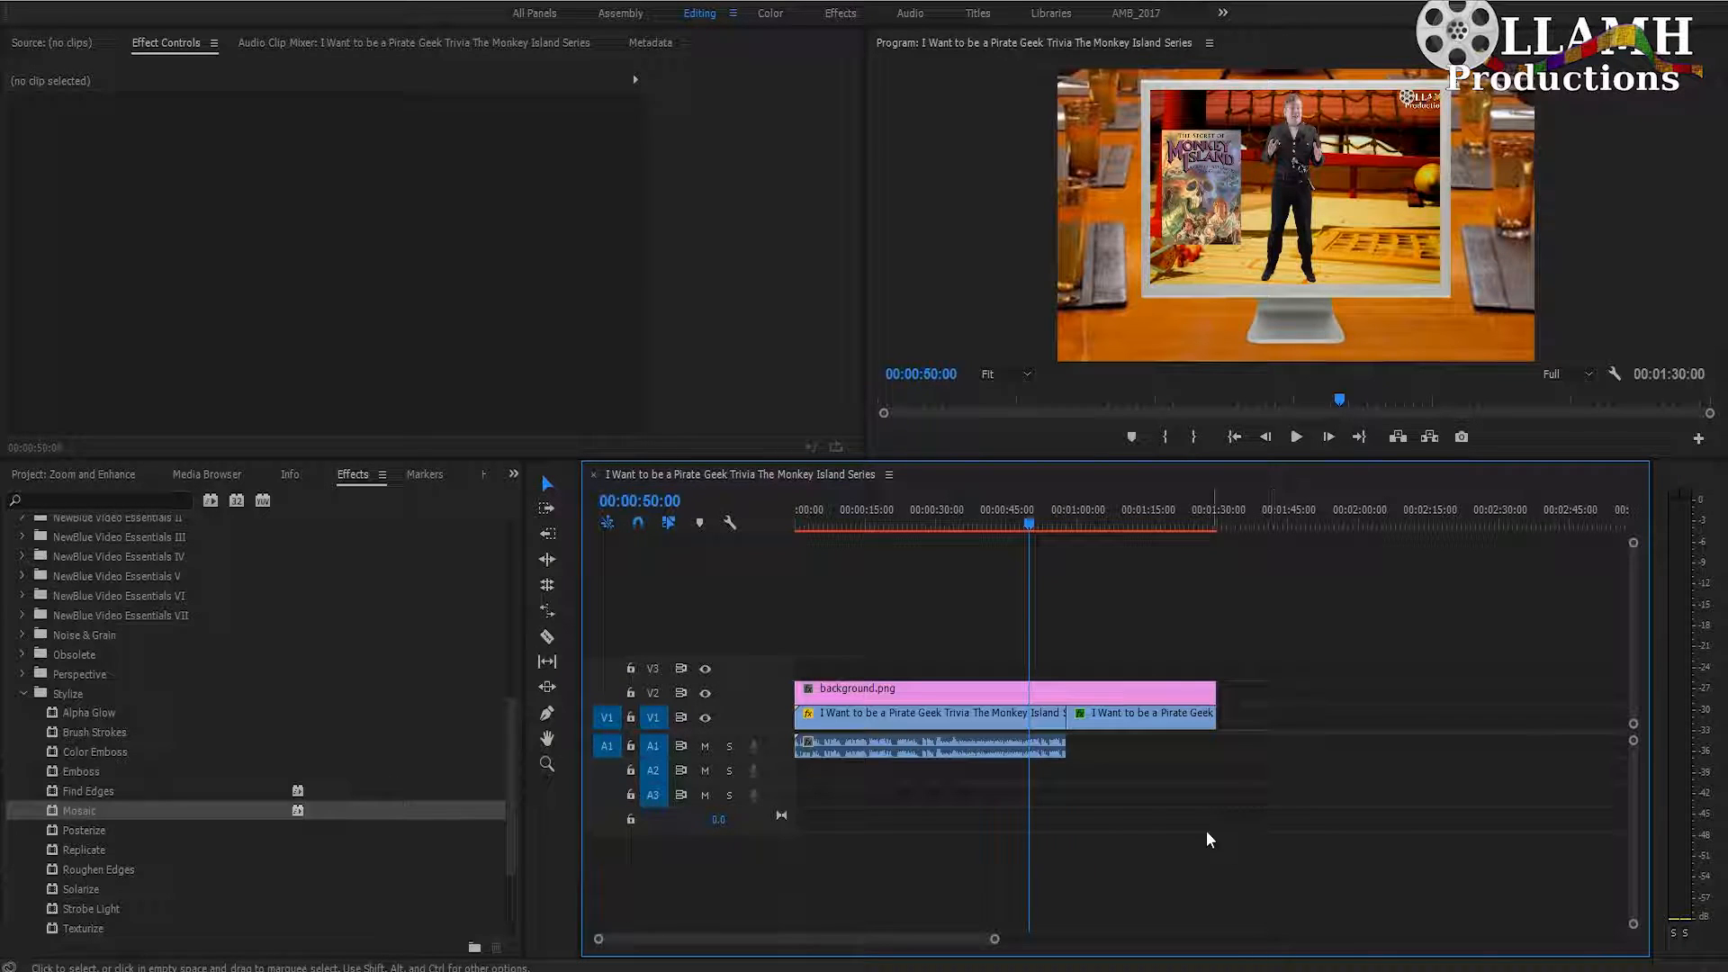
key(c)
click(1029, 688)
click(1031, 743)
key(v)
drag(966, 657, 966, 756)
key(Delete)
Move all remaining clips to the start of the sequence and return the playhead to 00:00:00:00
drag(1134, 650, 1056, 764)
drag(1136, 699, 901, 699)
click(1235, 437)
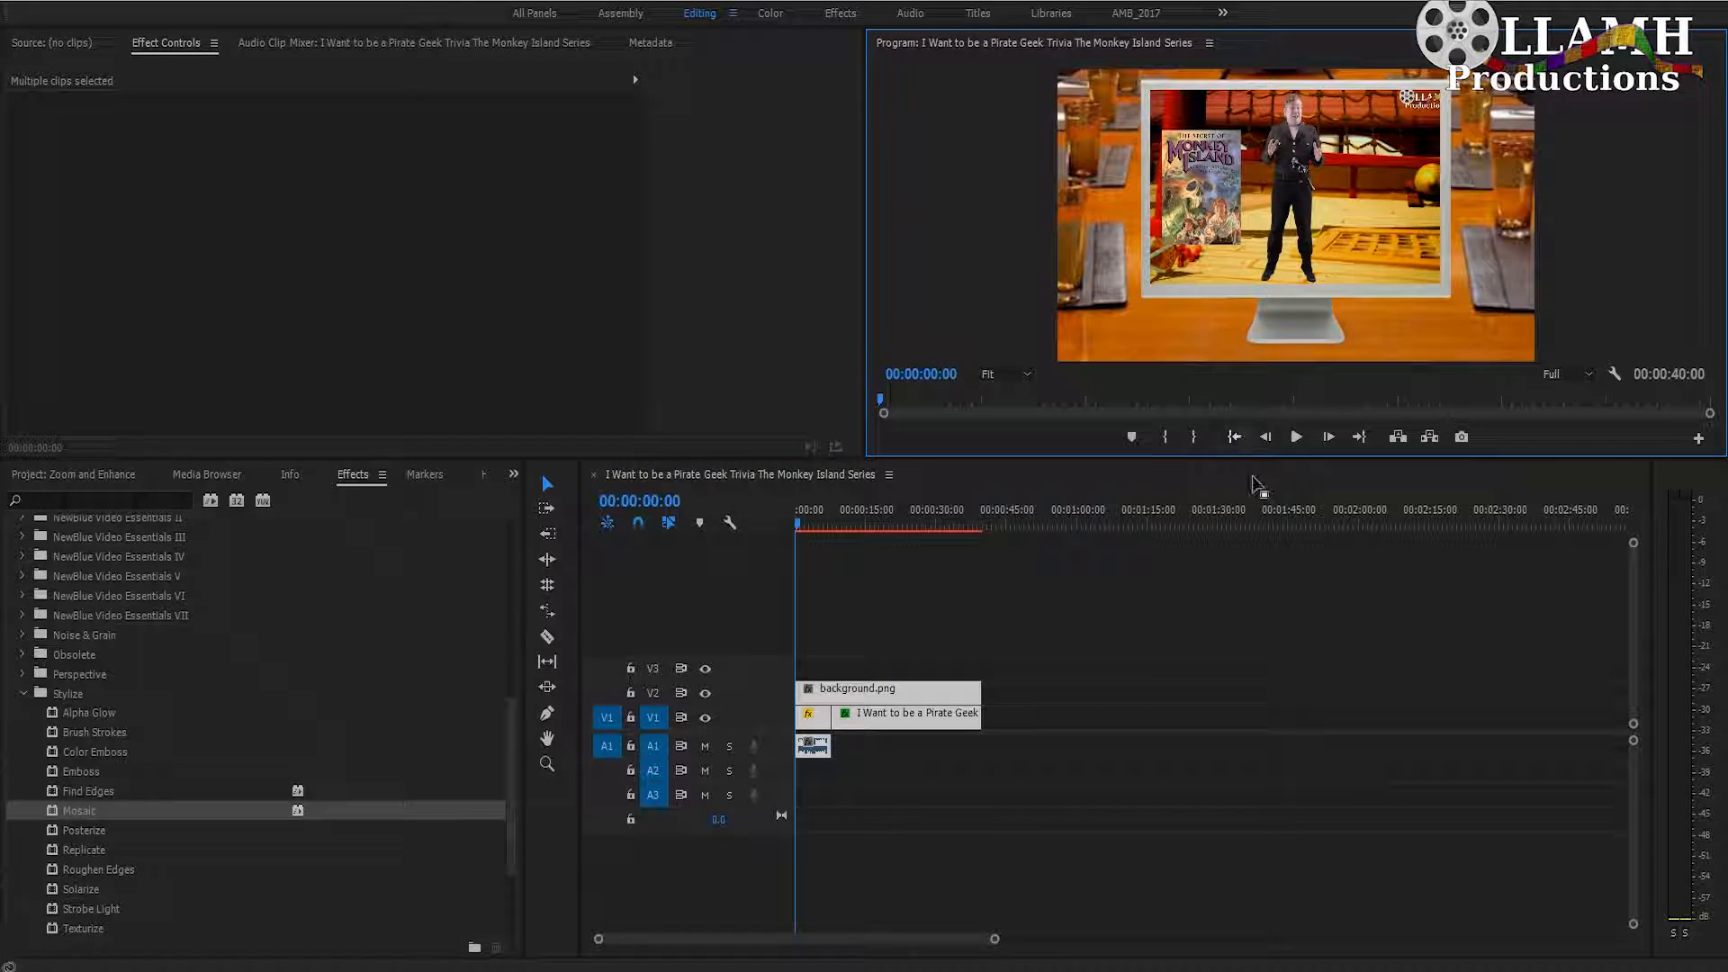